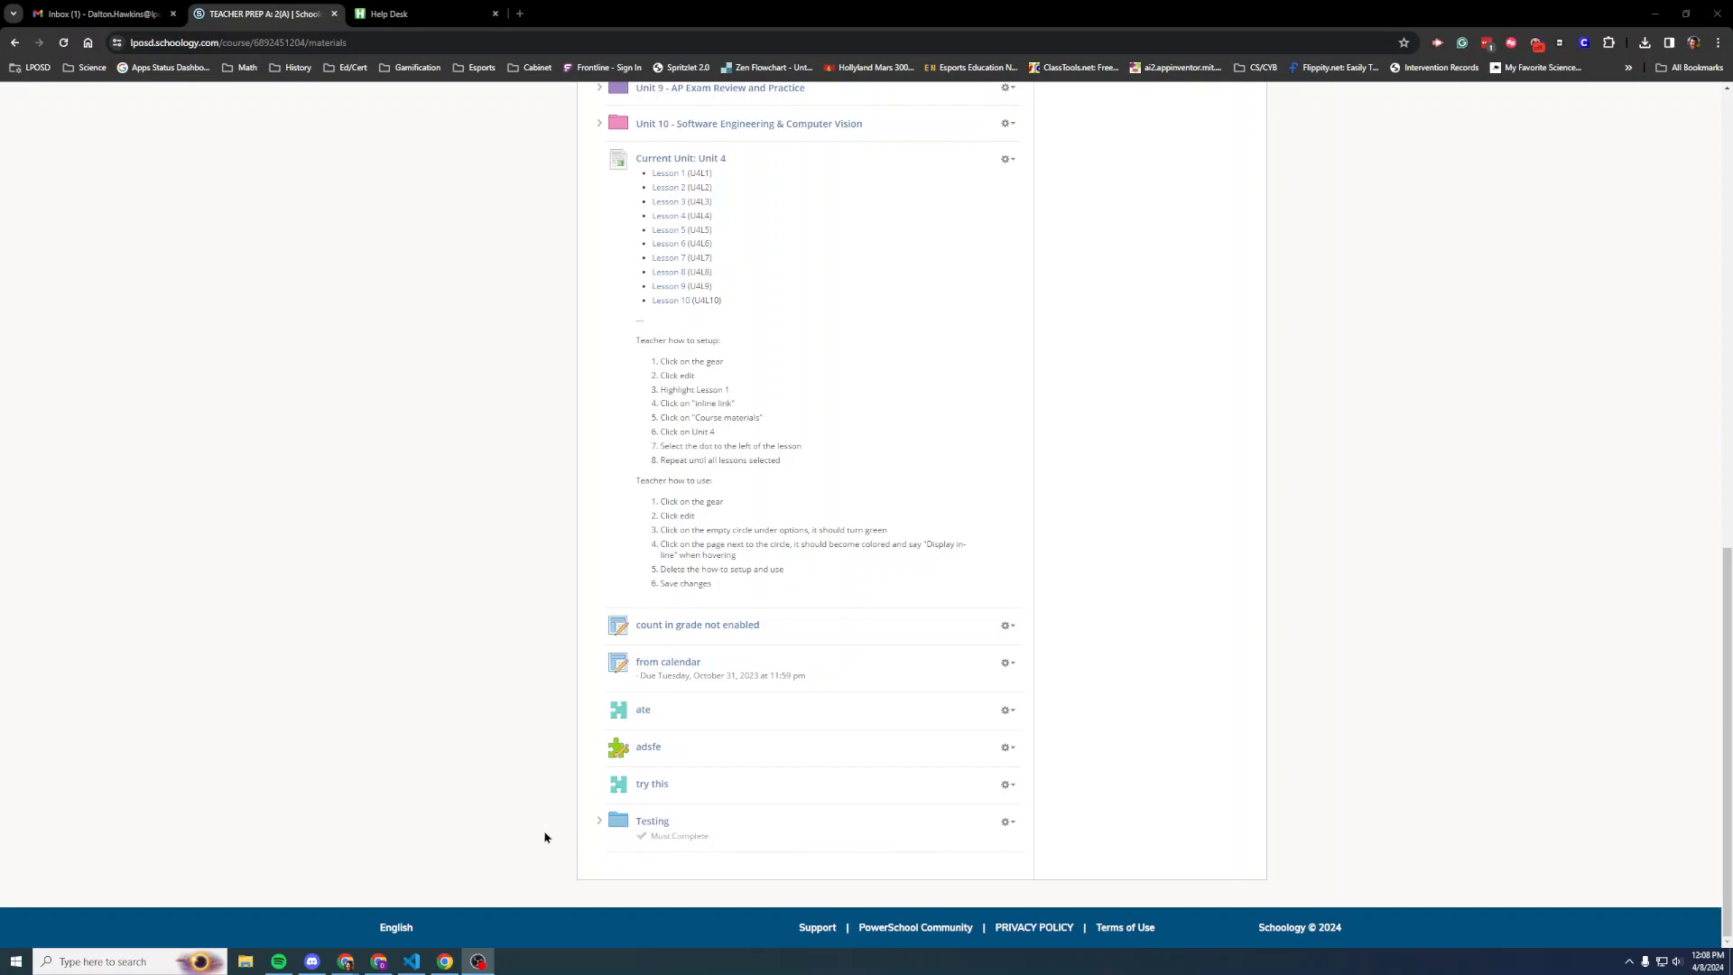
Expand the Testing folder at the end of the course materials to examine which items it contains
left_click(599, 821)
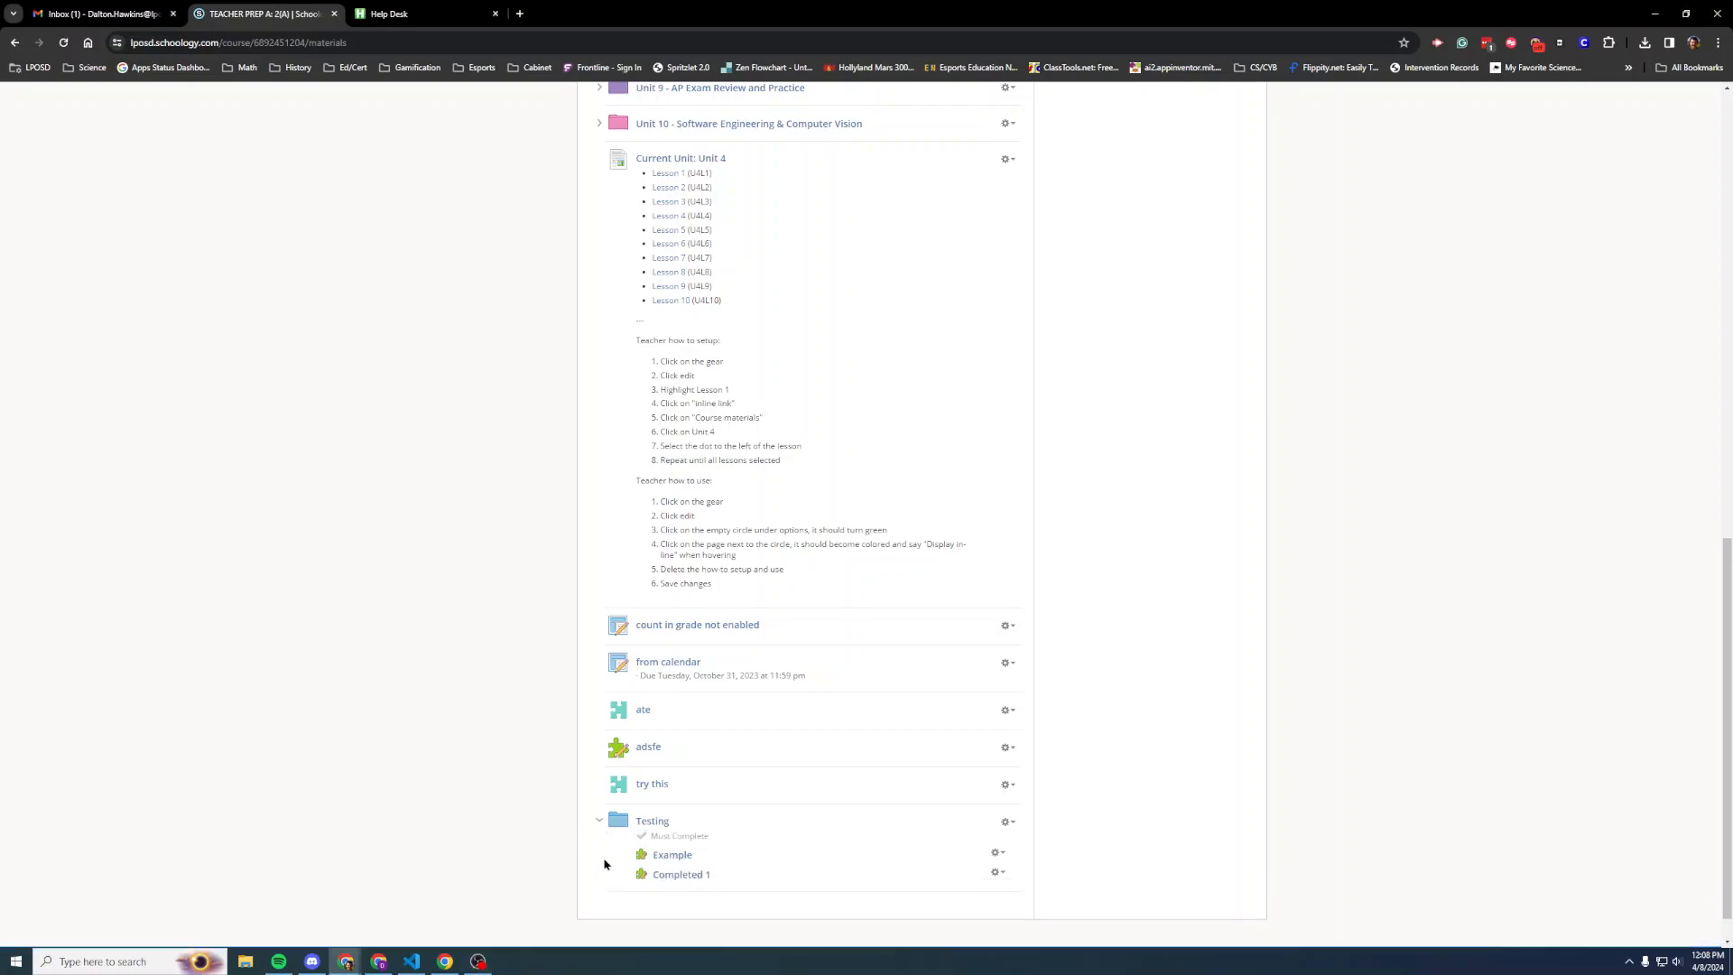
scroll(632, 844, "down", 1)
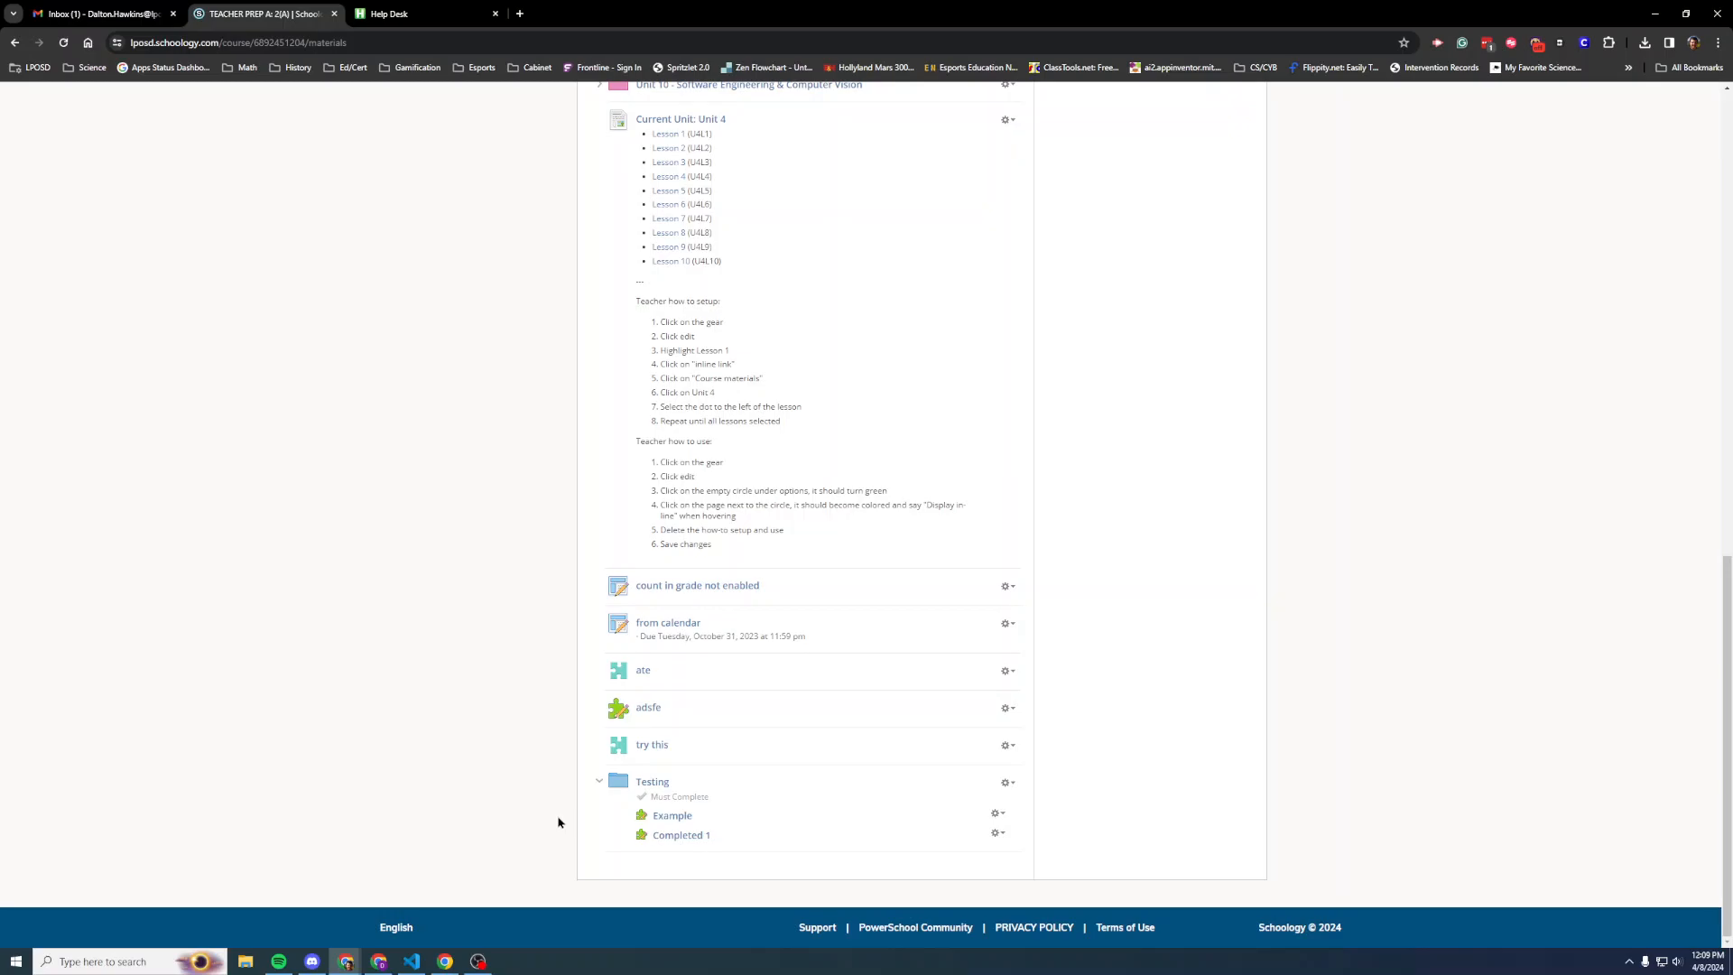
Create a folder titled "Student Quiz 1" in the course materials
scroll(558, 821, "up", 15)
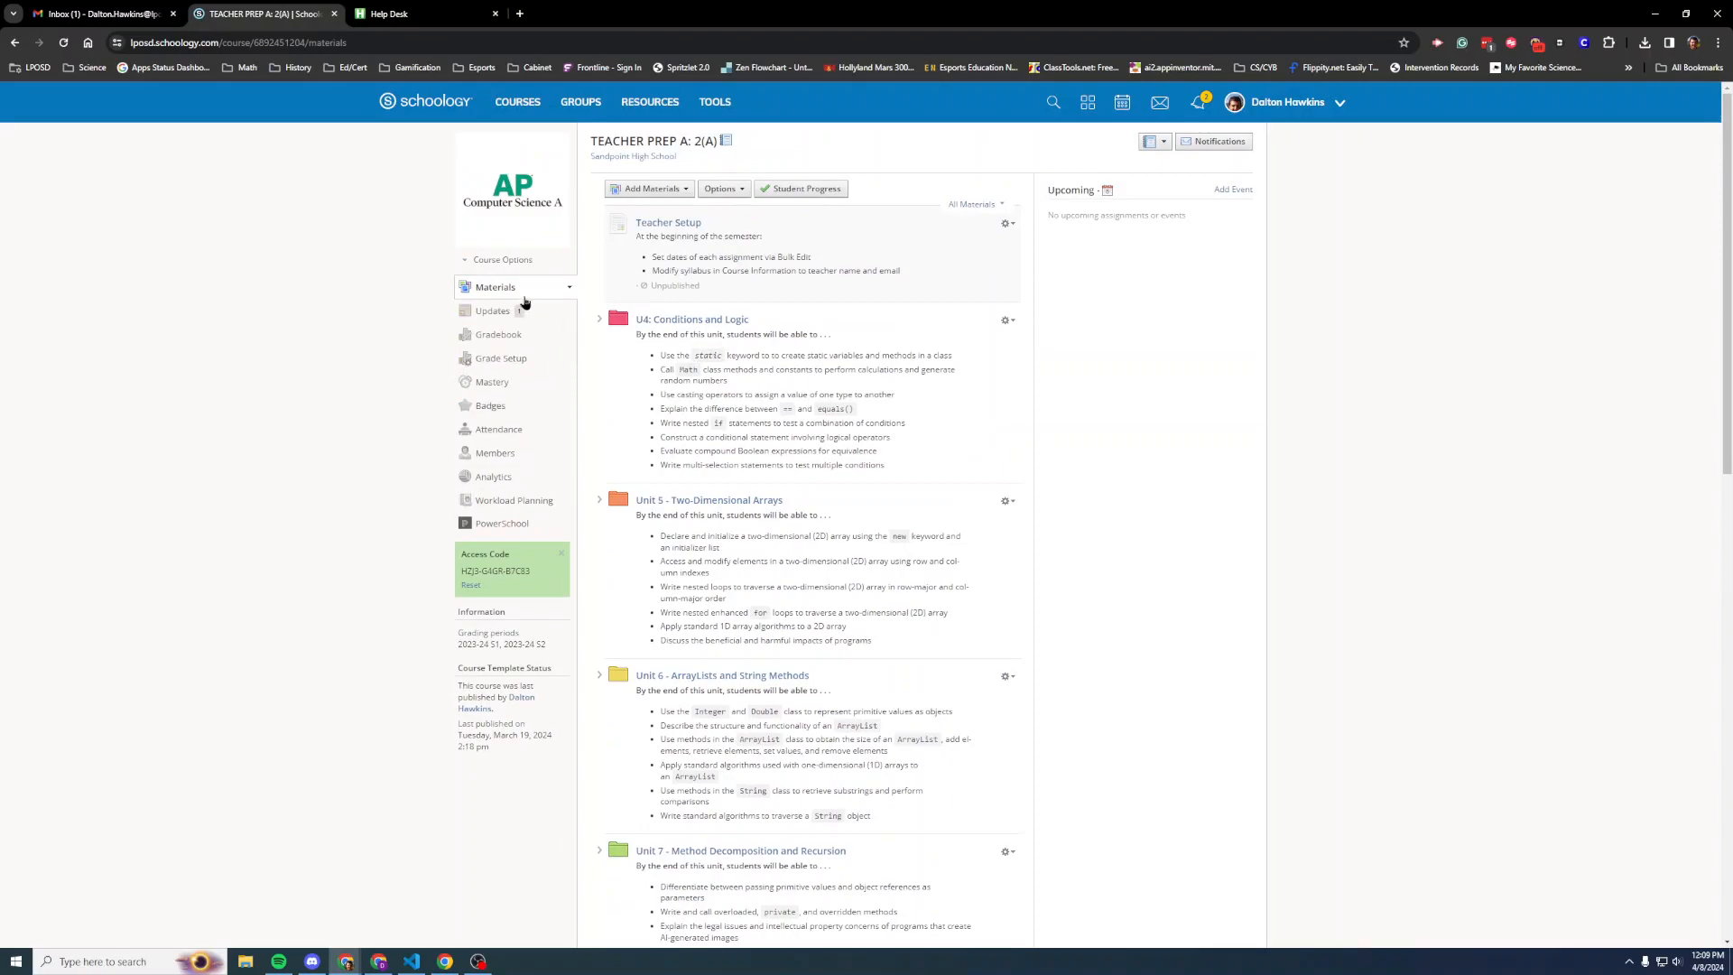
left_click(662, 192)
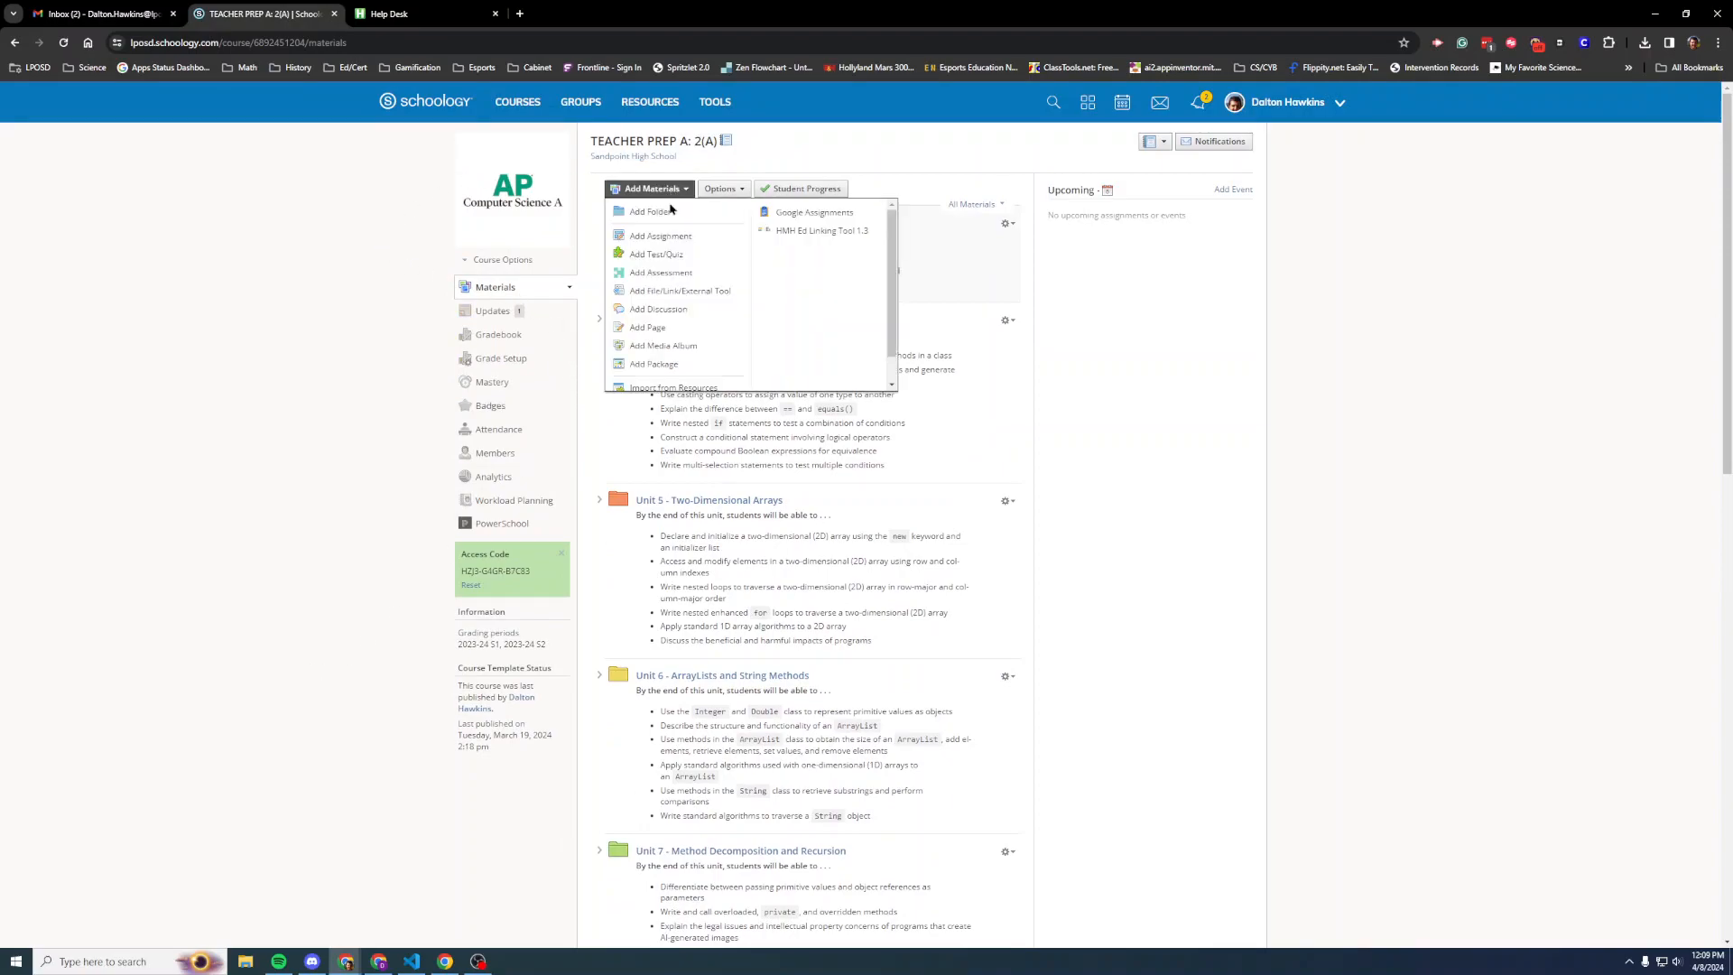
left_click(668, 211)
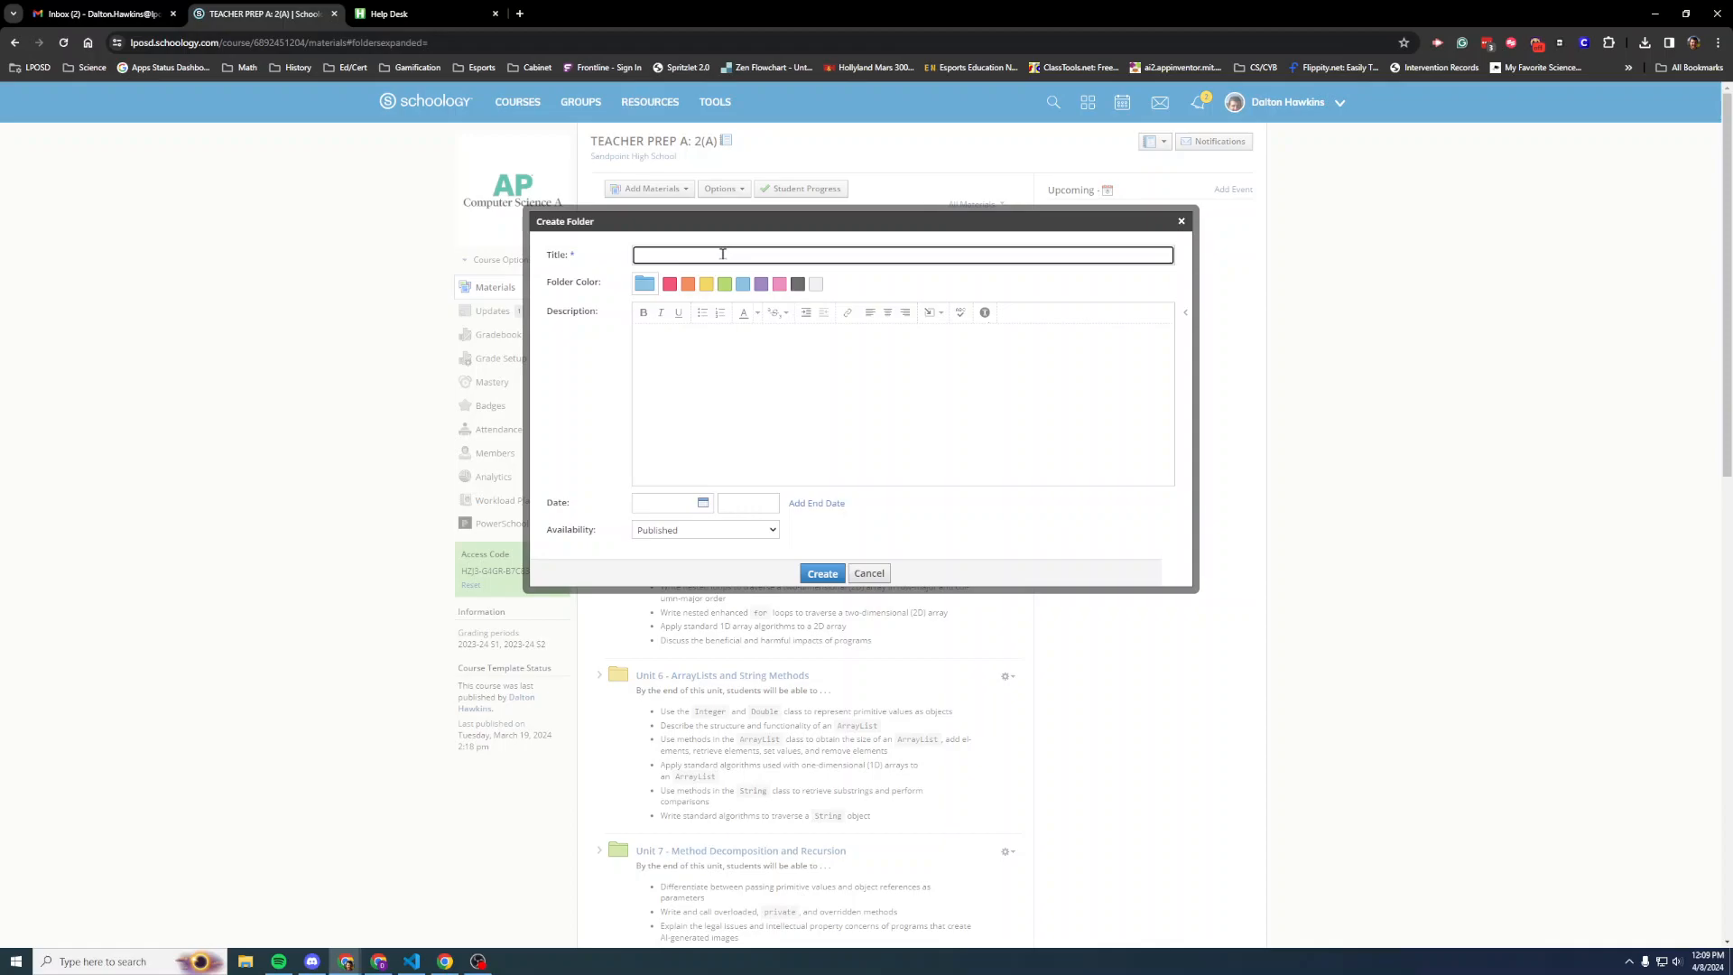
type("Student Quiz 1")
left_click(824, 574)
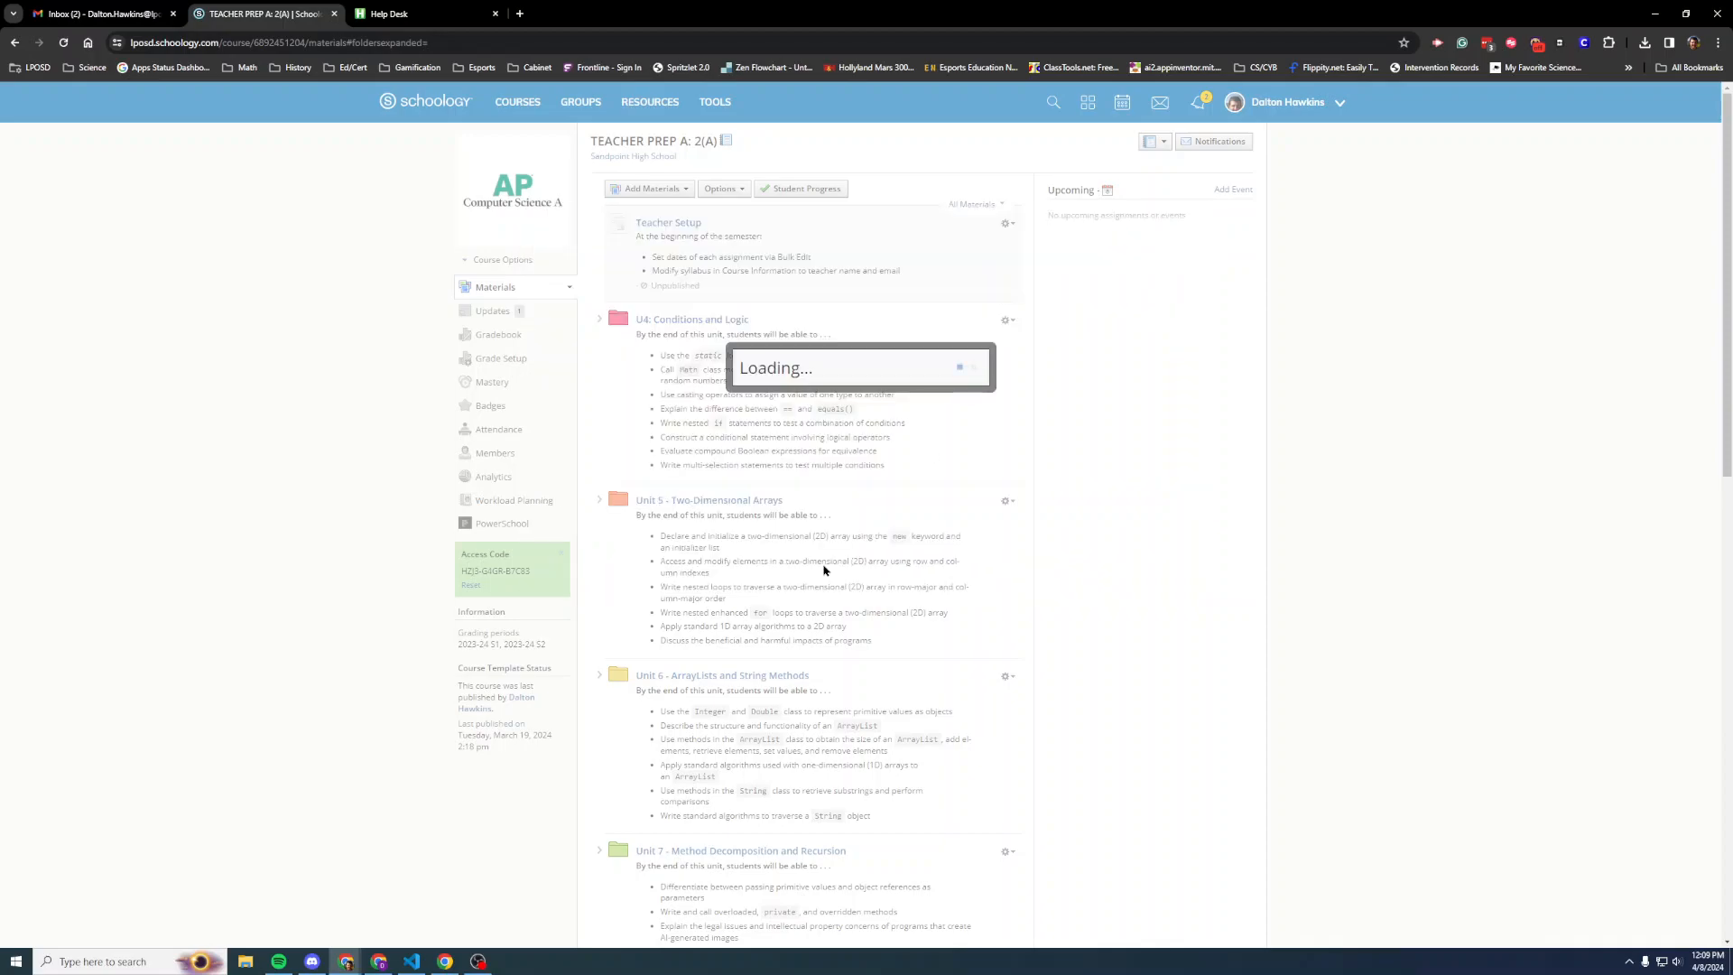
Open the Student Quiz 1 folder and start a new test/quiz in it named "Student Quiz 1"
scroll(872, 564, "down", 2)
scroll(871, 564, "down", 15)
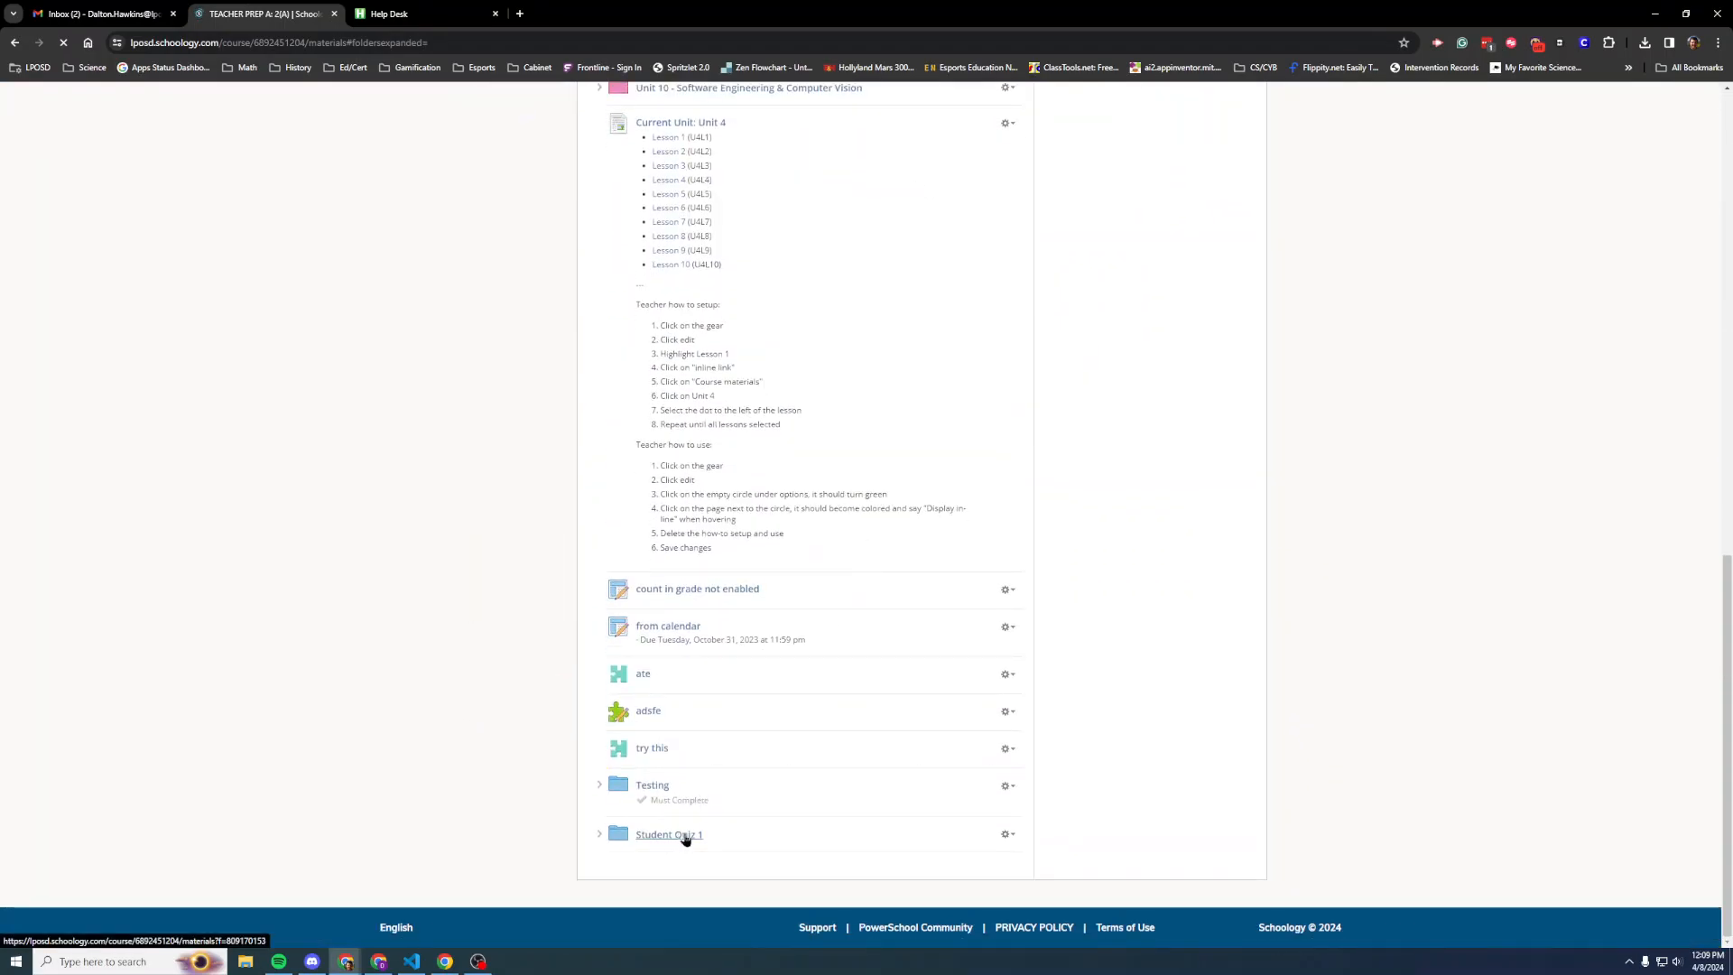
left_click(686, 836)
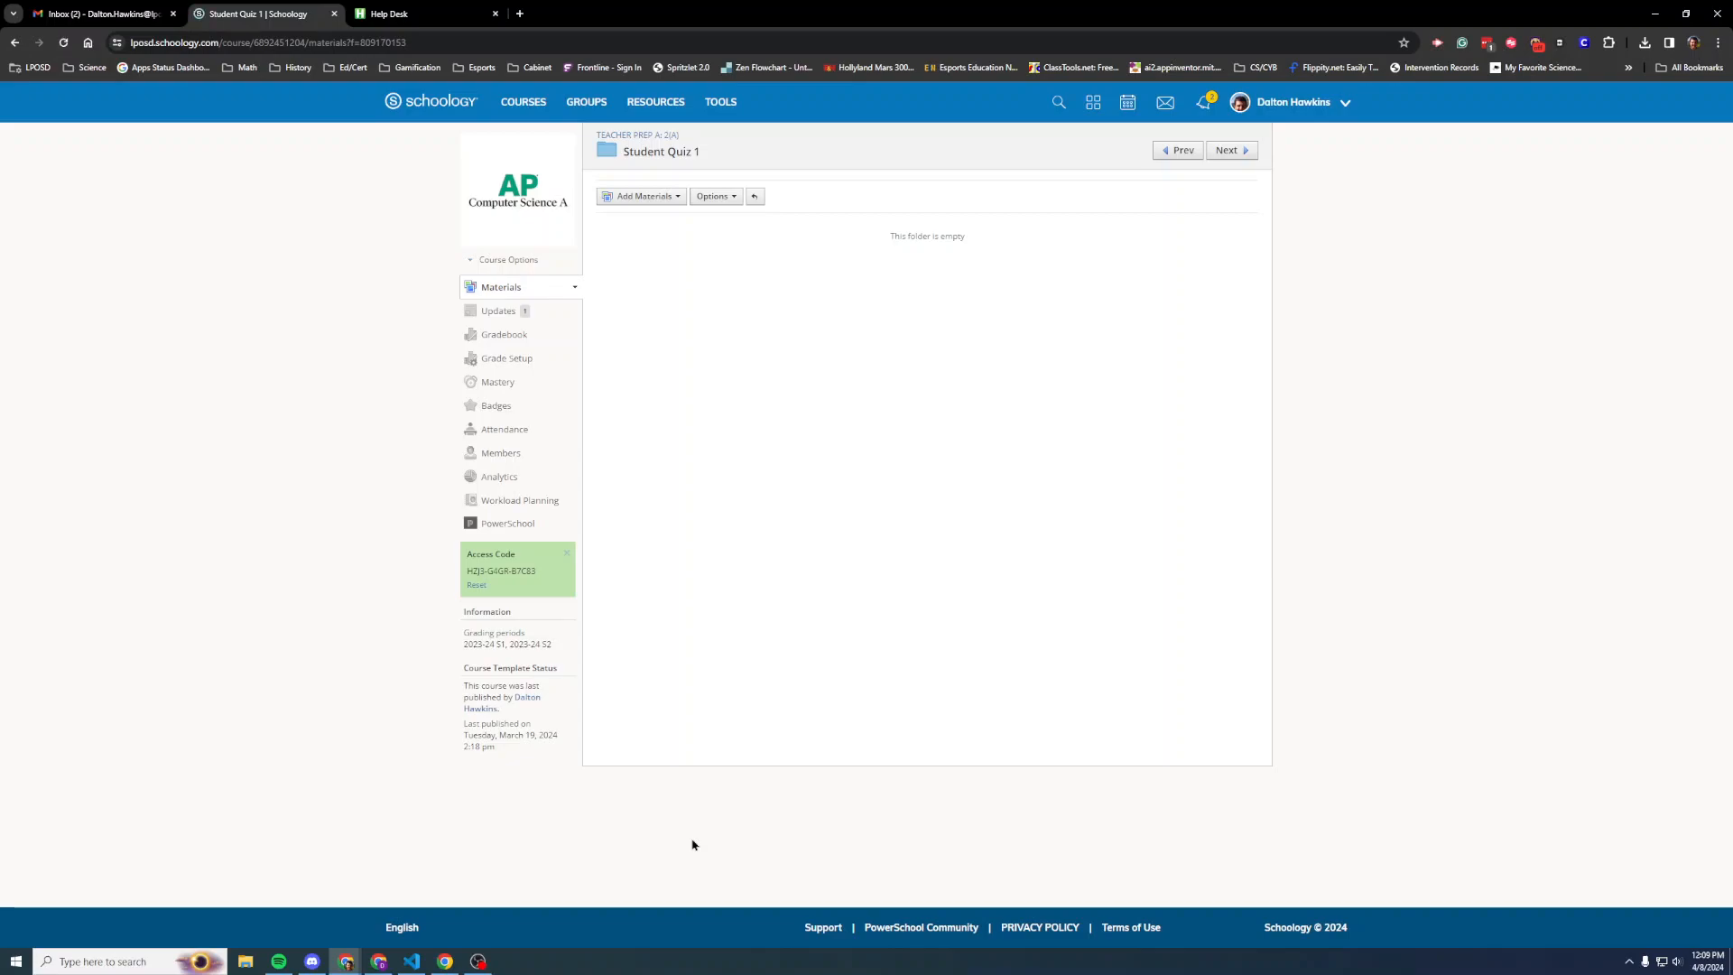
left_click(671, 197)
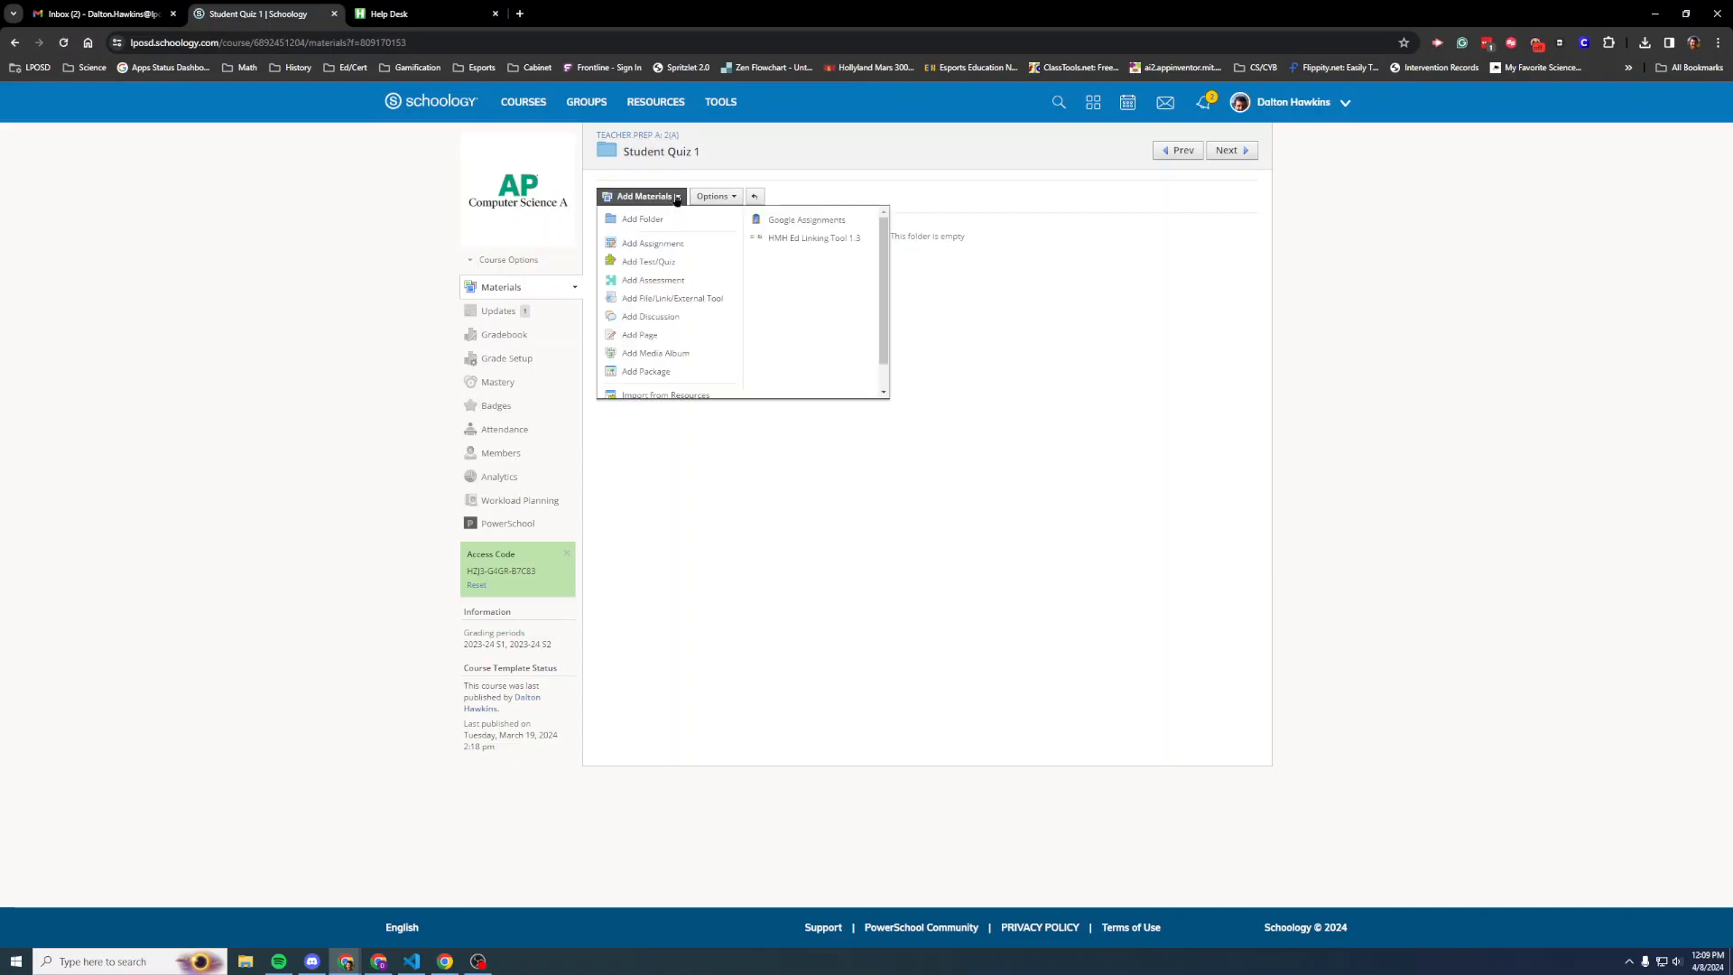
left_click(665, 263)
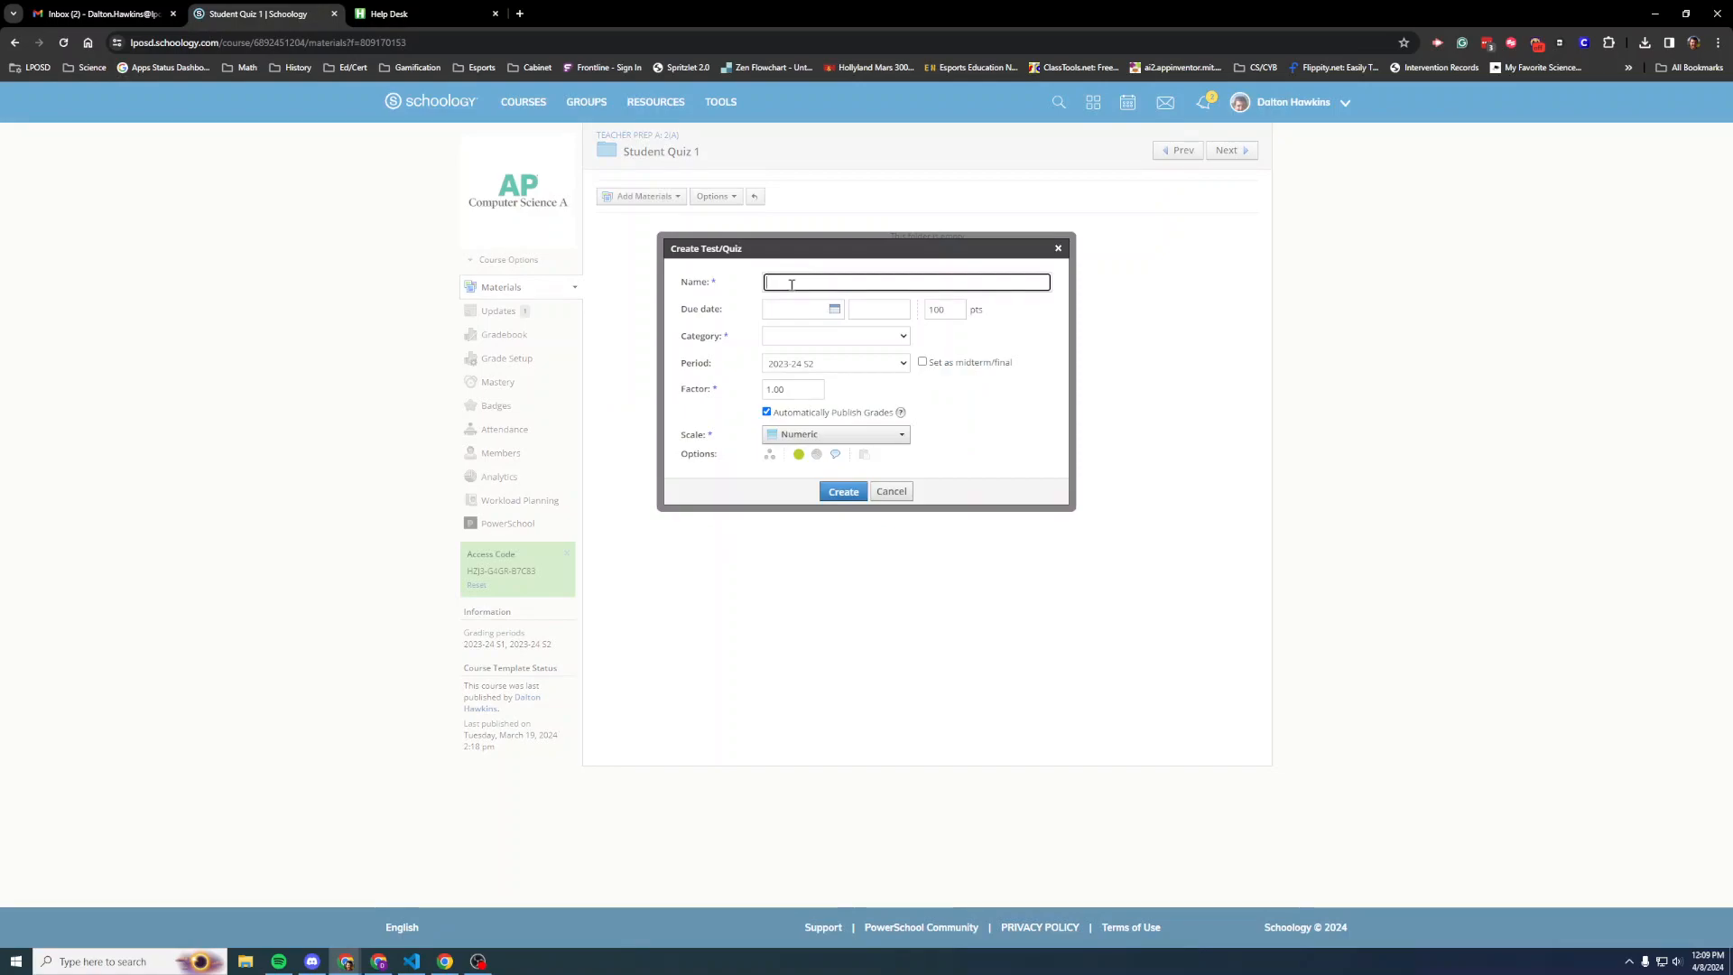
type("Student Quiz 1")
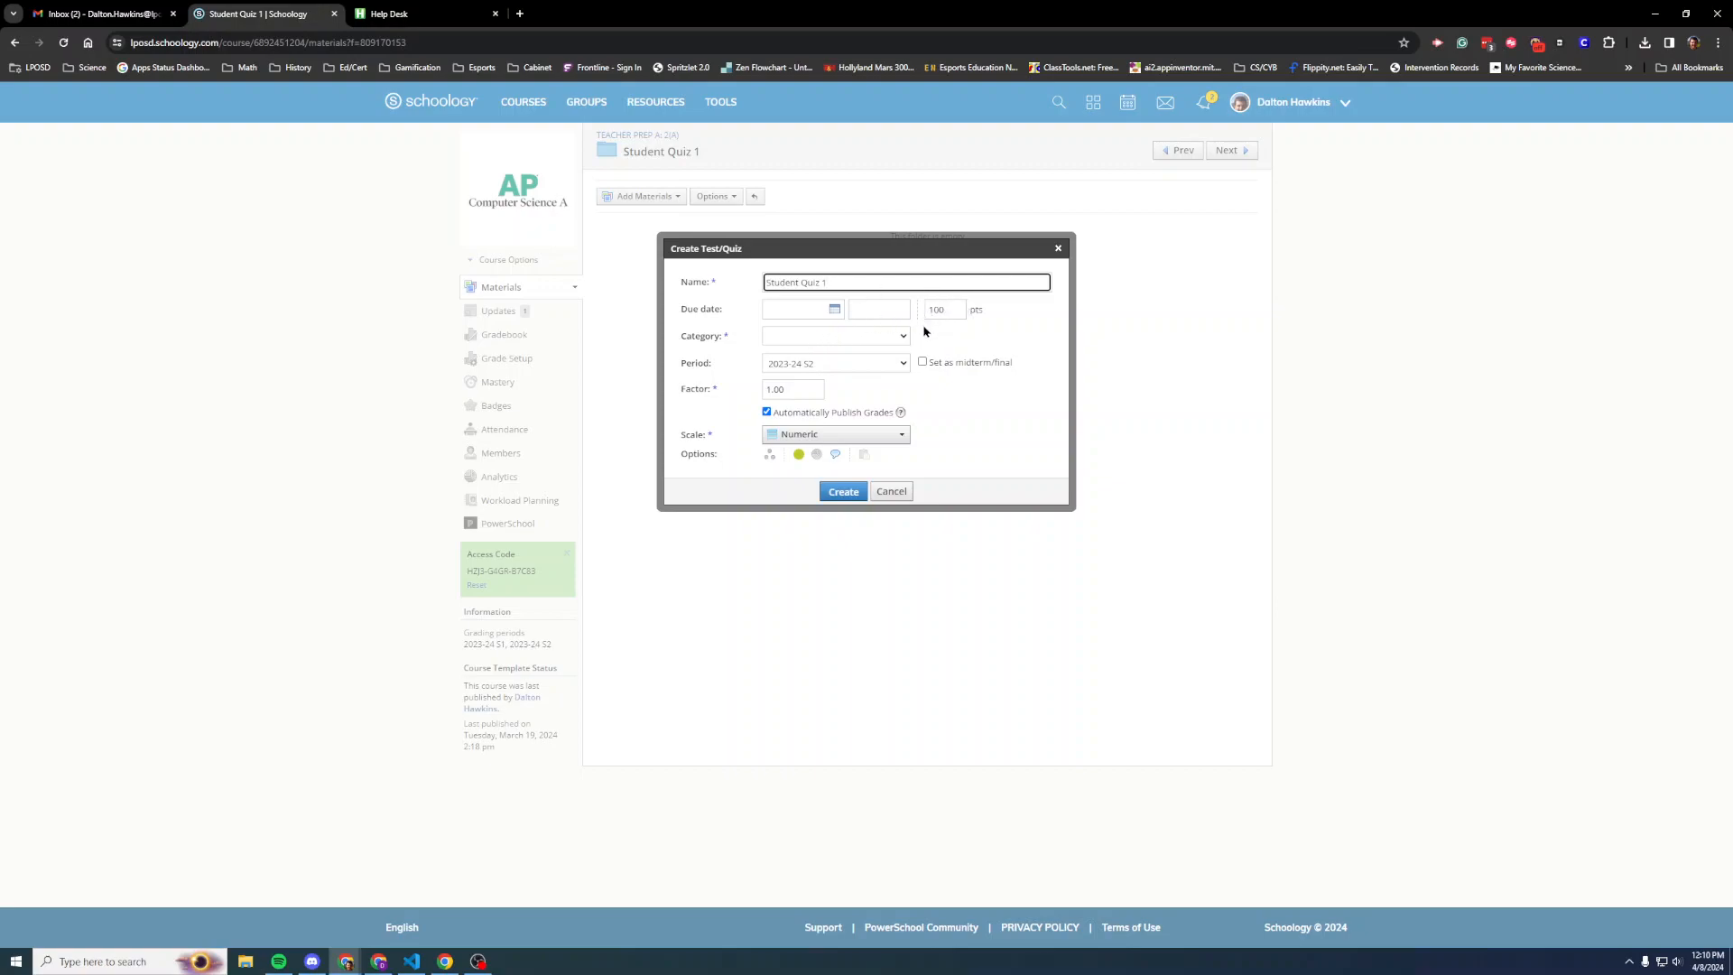
Create the quiz with category Quiz - no grade, comments disabled and the custom "Test for…" grading scale
left_click(846, 336)
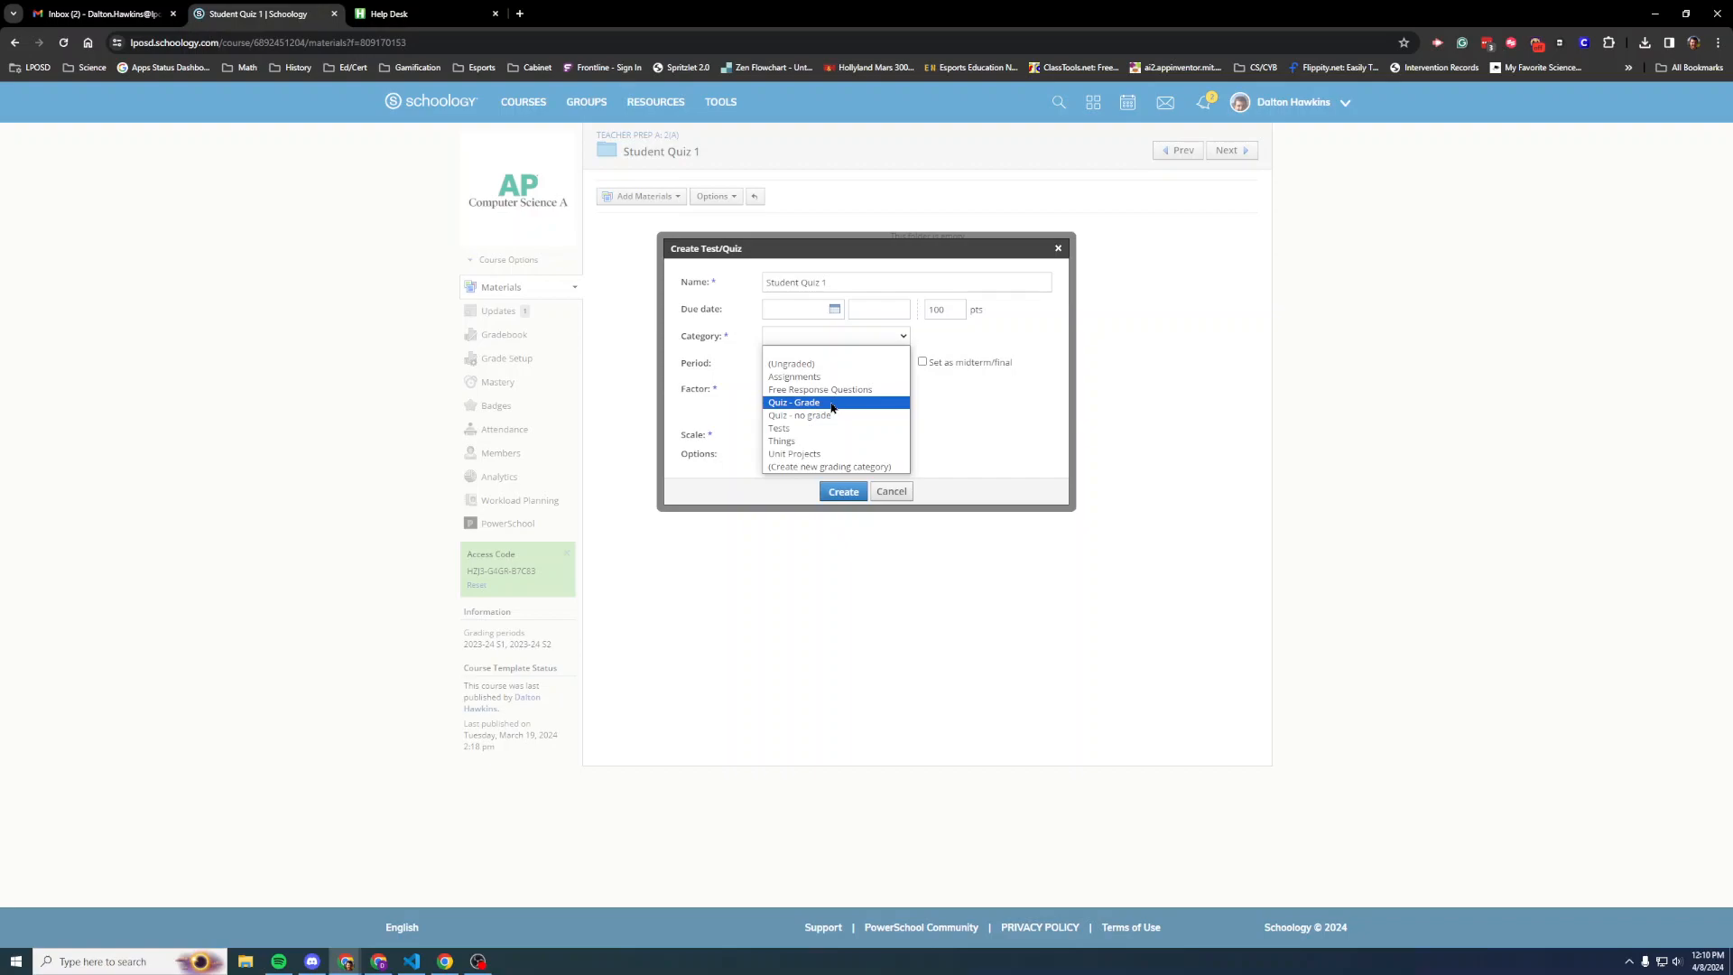
left_click(862, 282)
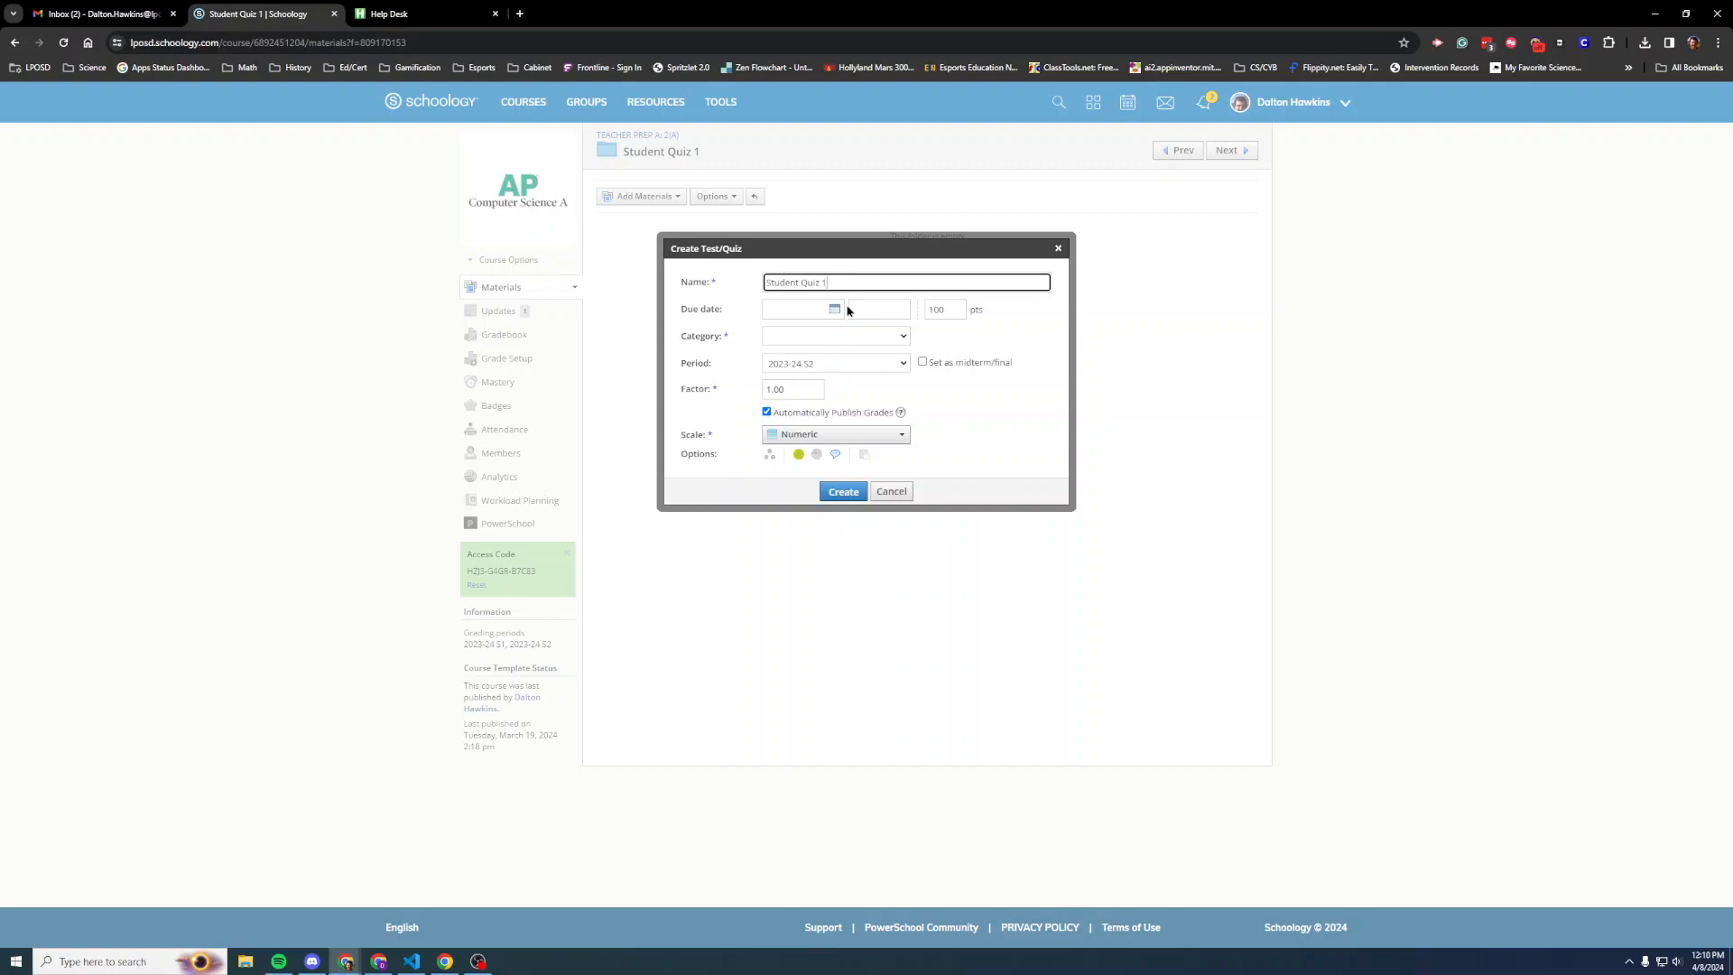
left_click(849, 338)
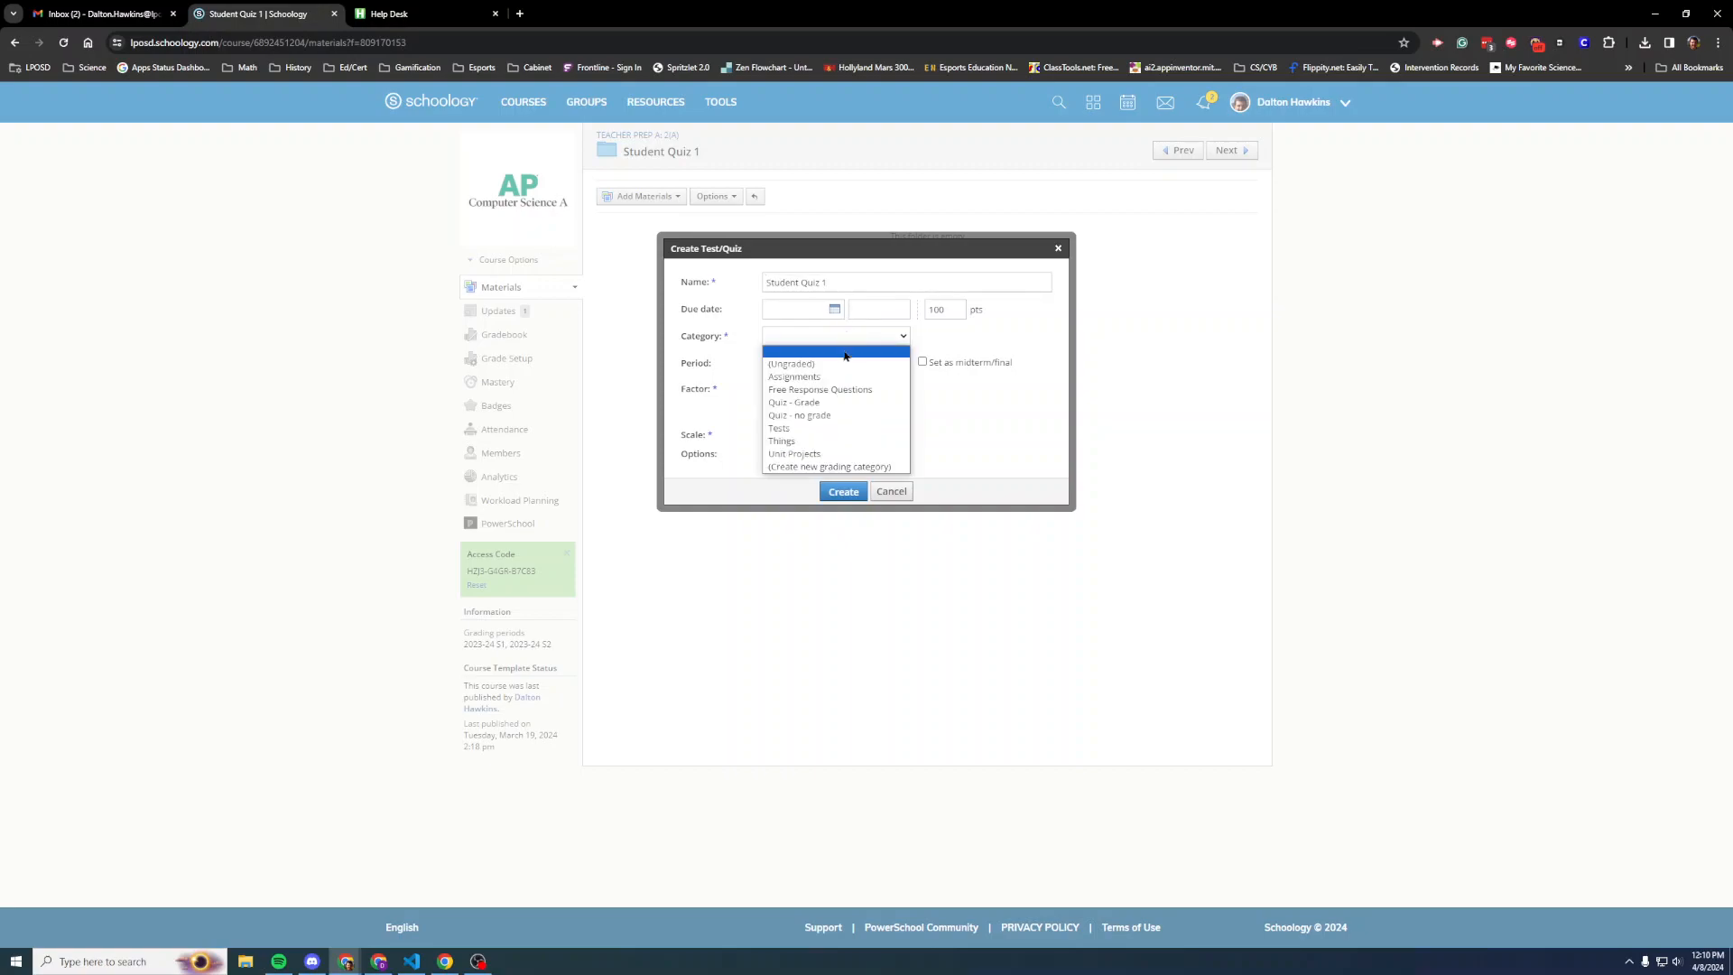
left_click(821, 417)
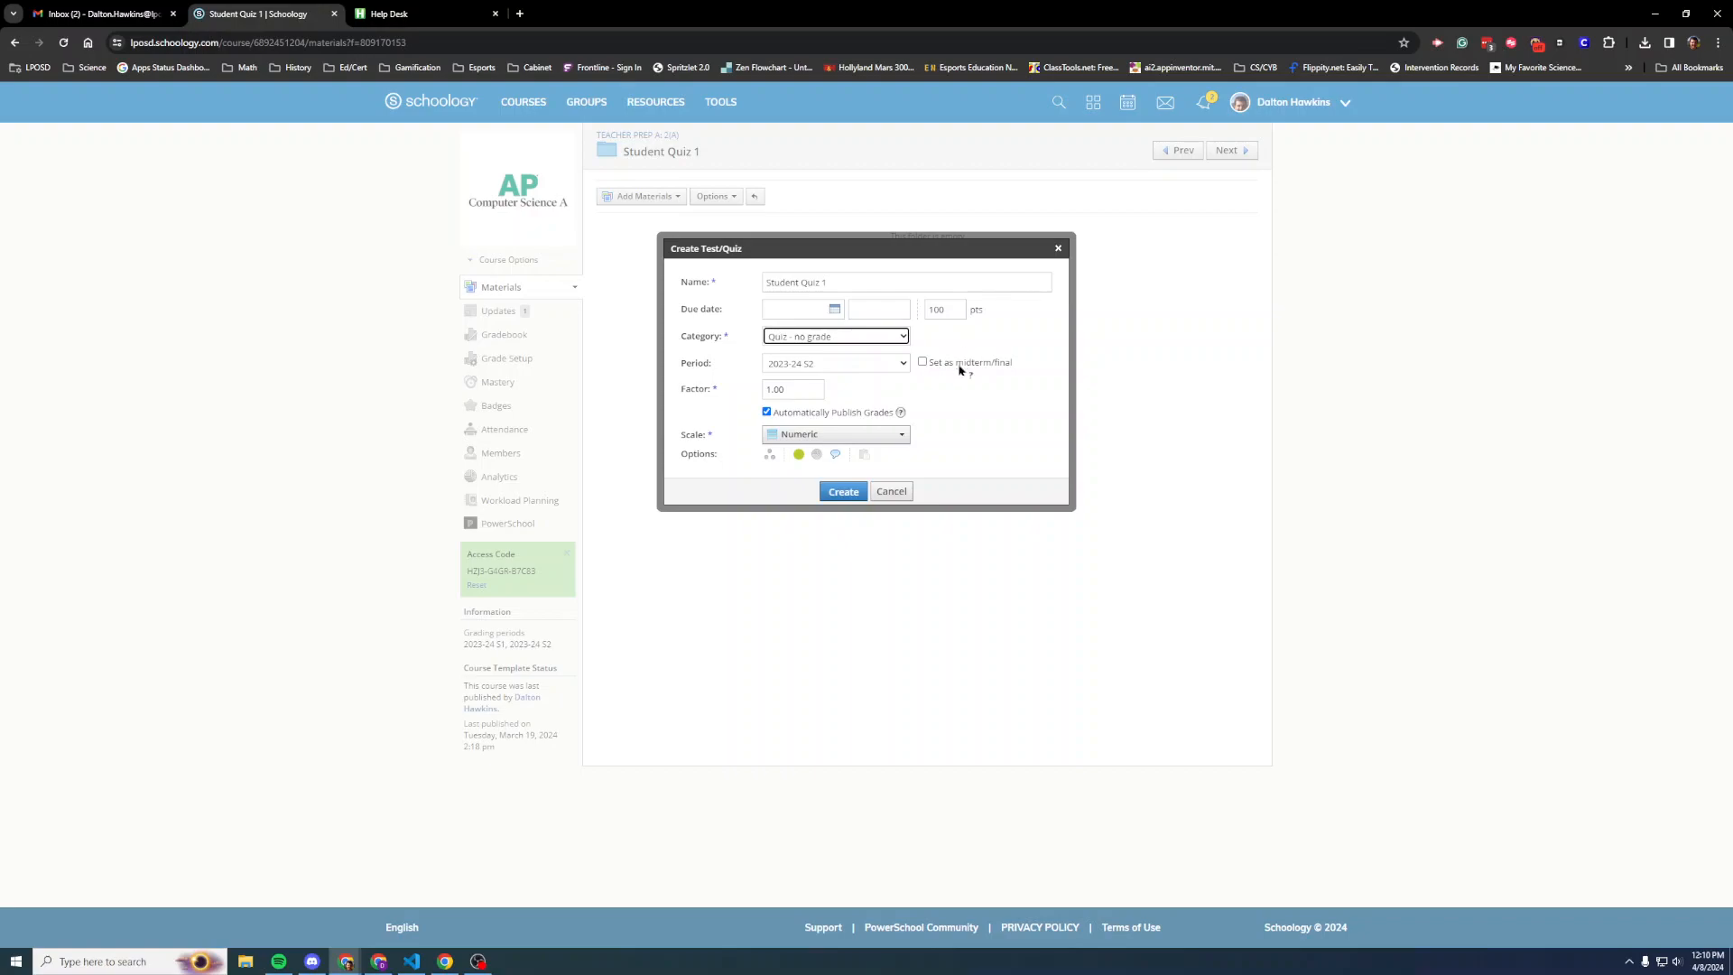
left_click(835, 455)
left_click(906, 436)
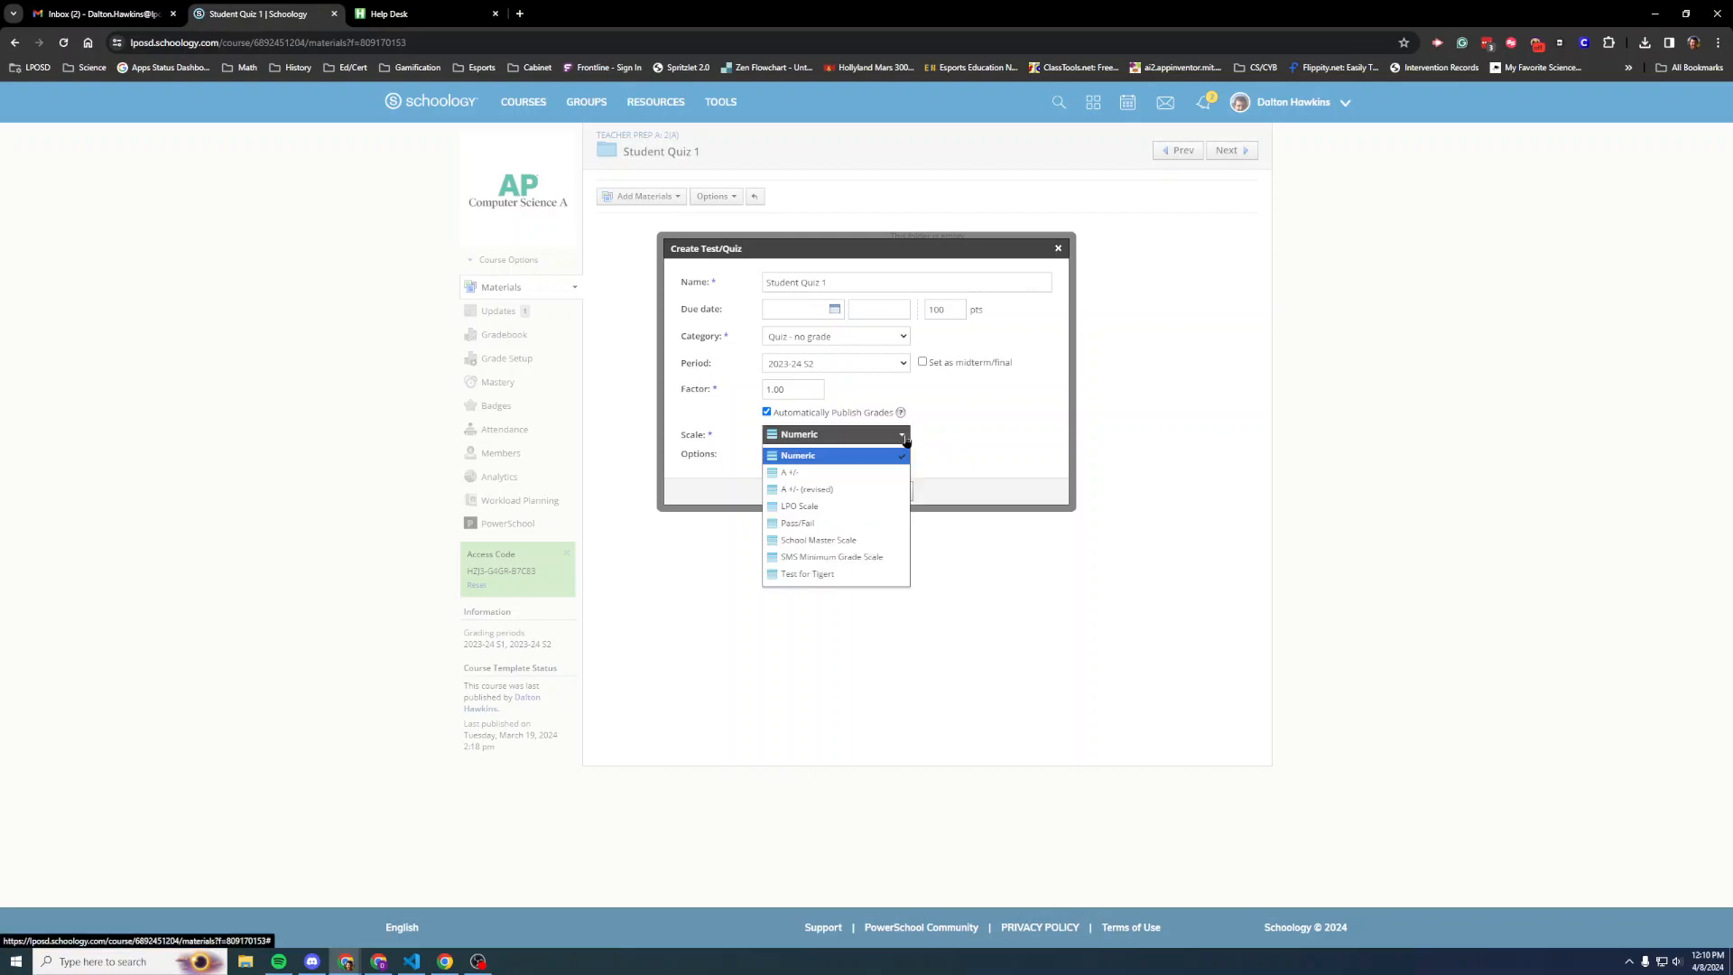
left_click(875, 580)
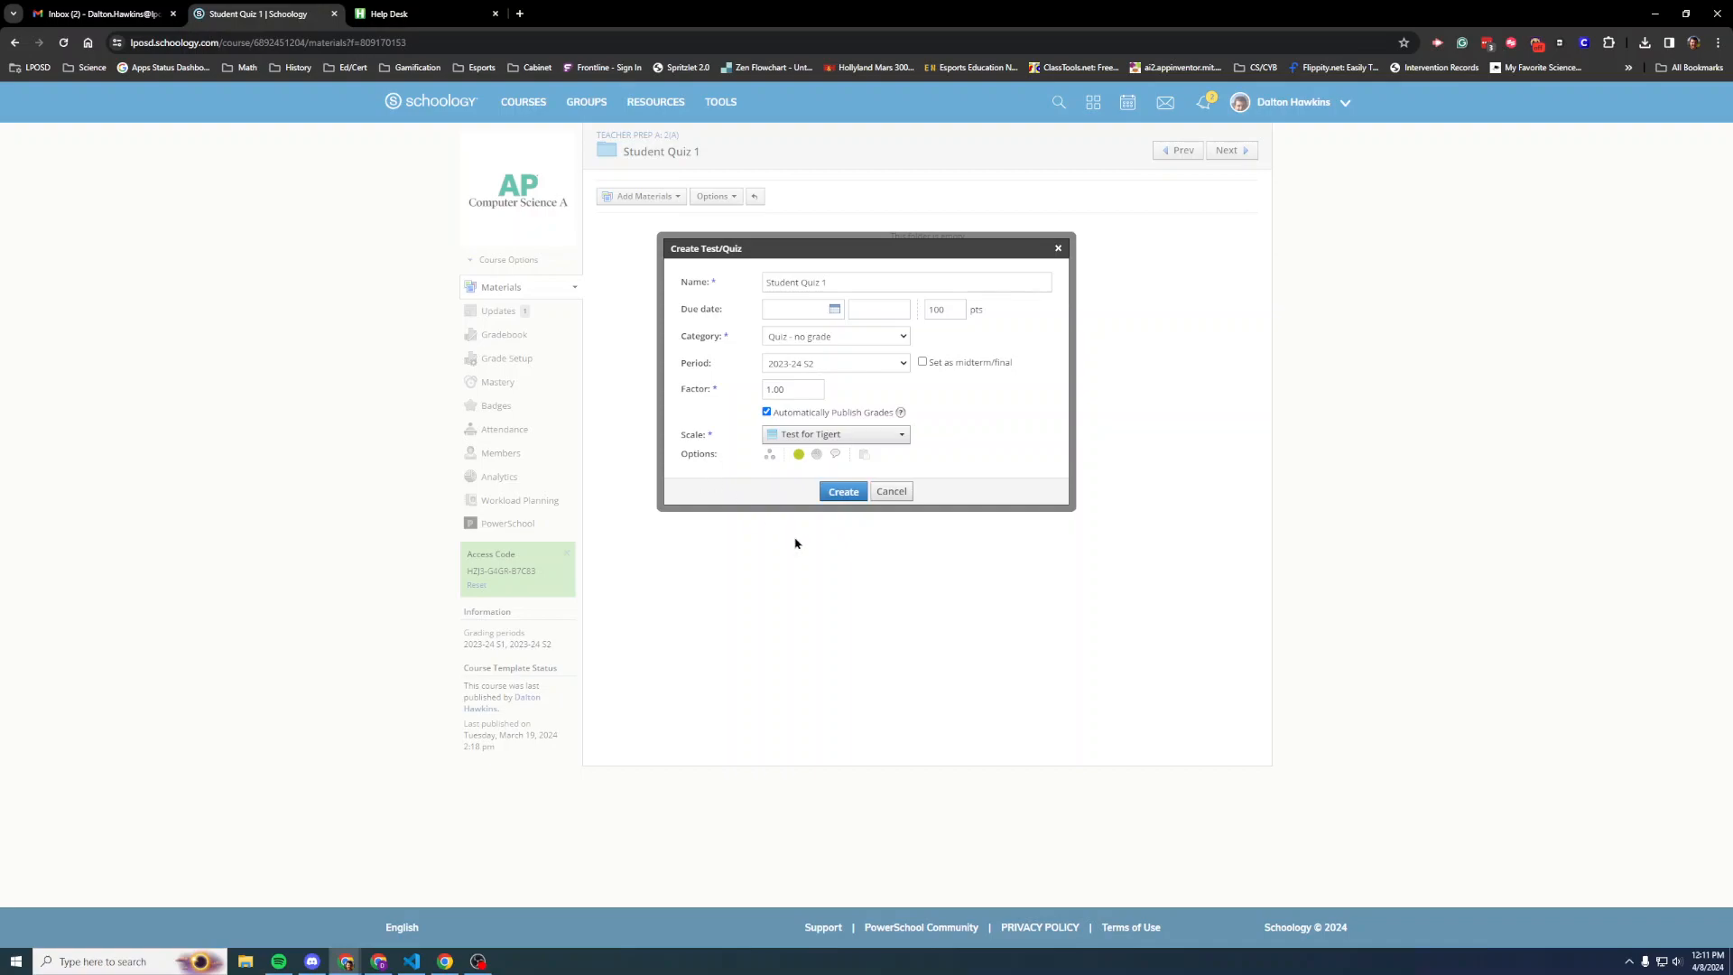
left_click(842, 492)
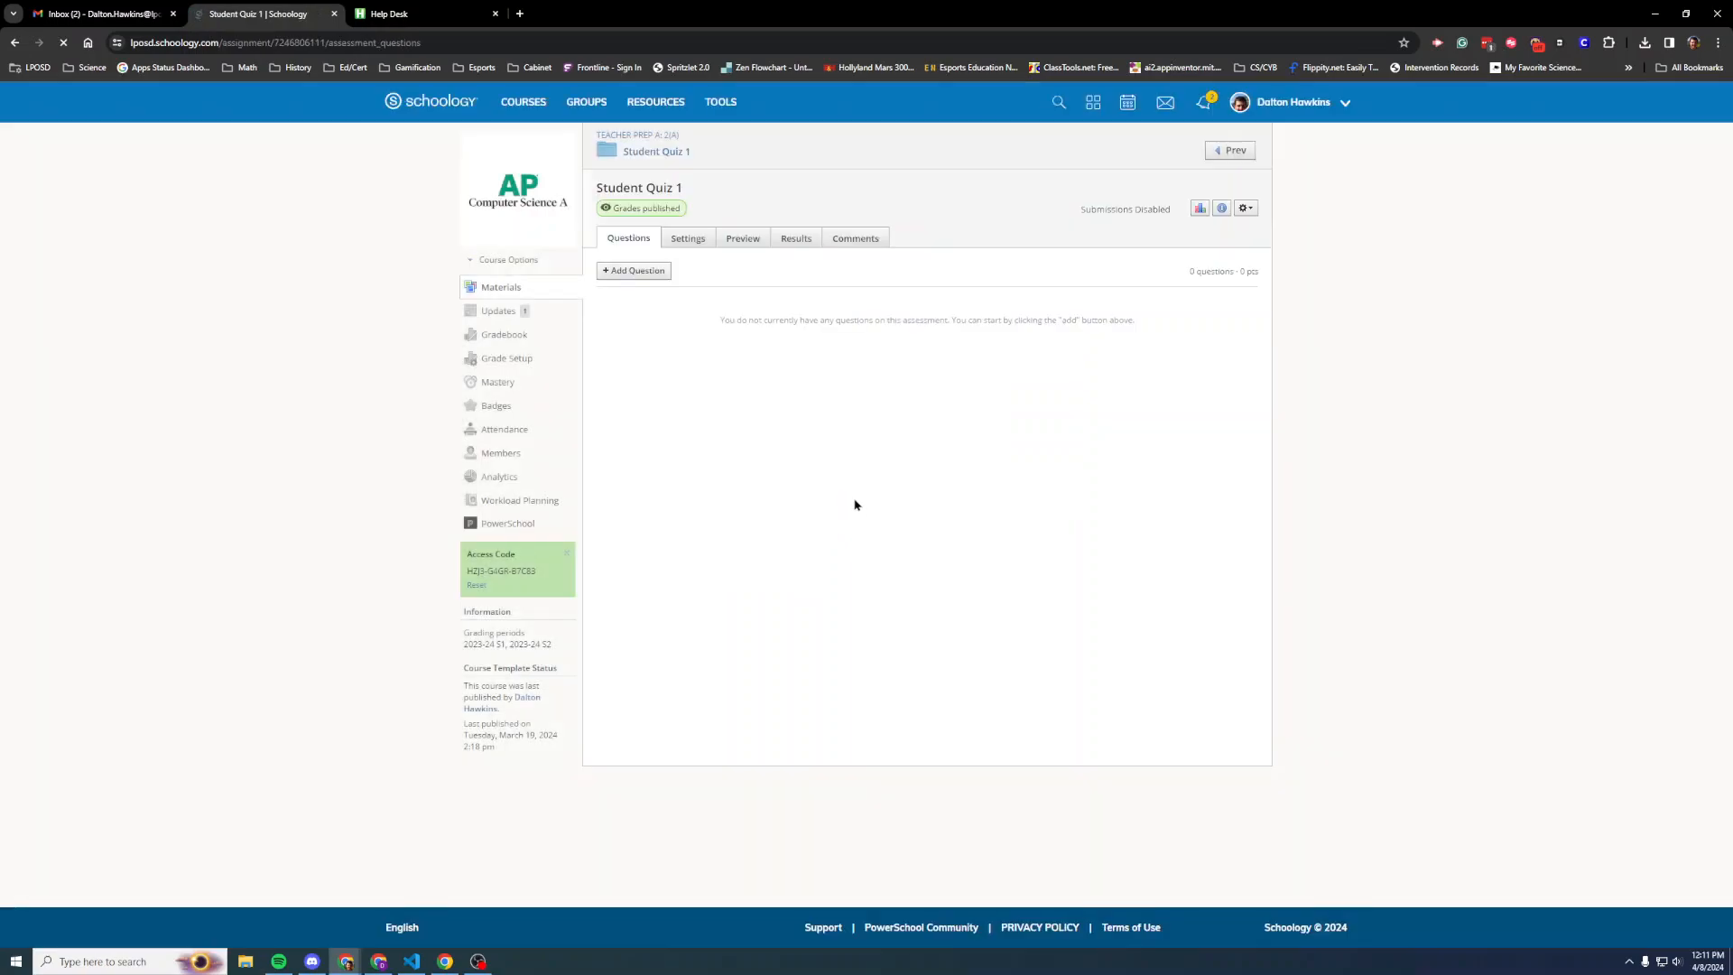
Add a True/False question reading "The answer is True" to the quiz, with True as the correct answer
left_click(657, 273)
left_click(672, 299)
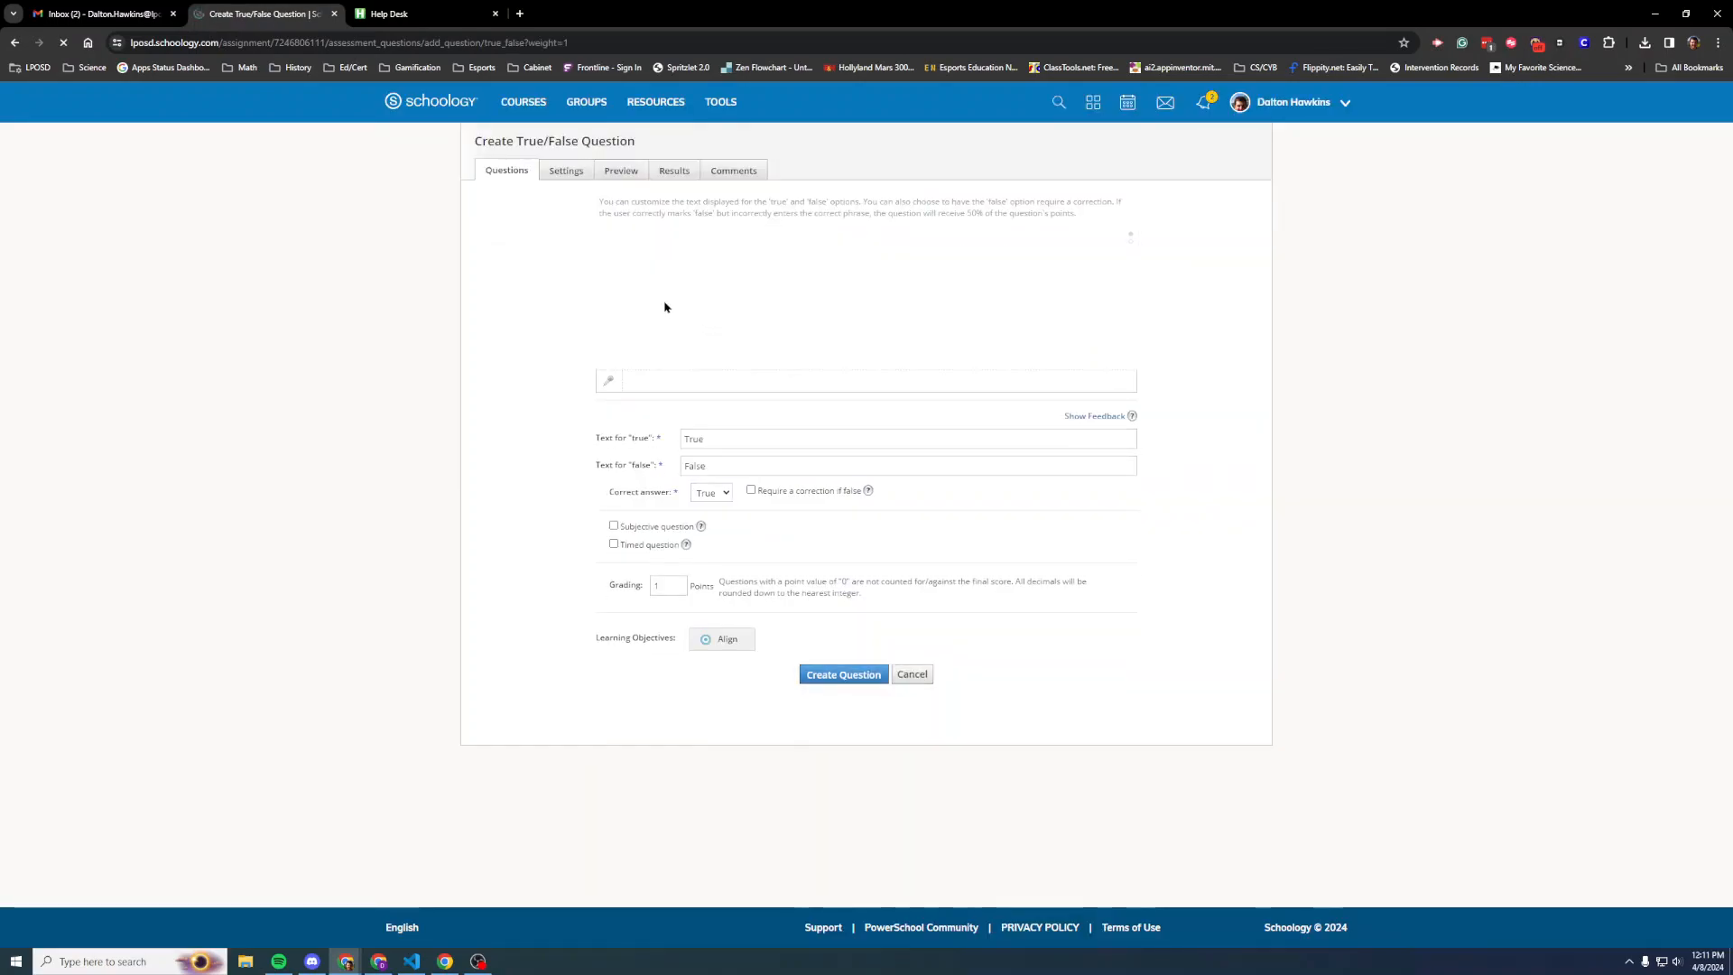
left_click(696, 263)
type("The answer is True")
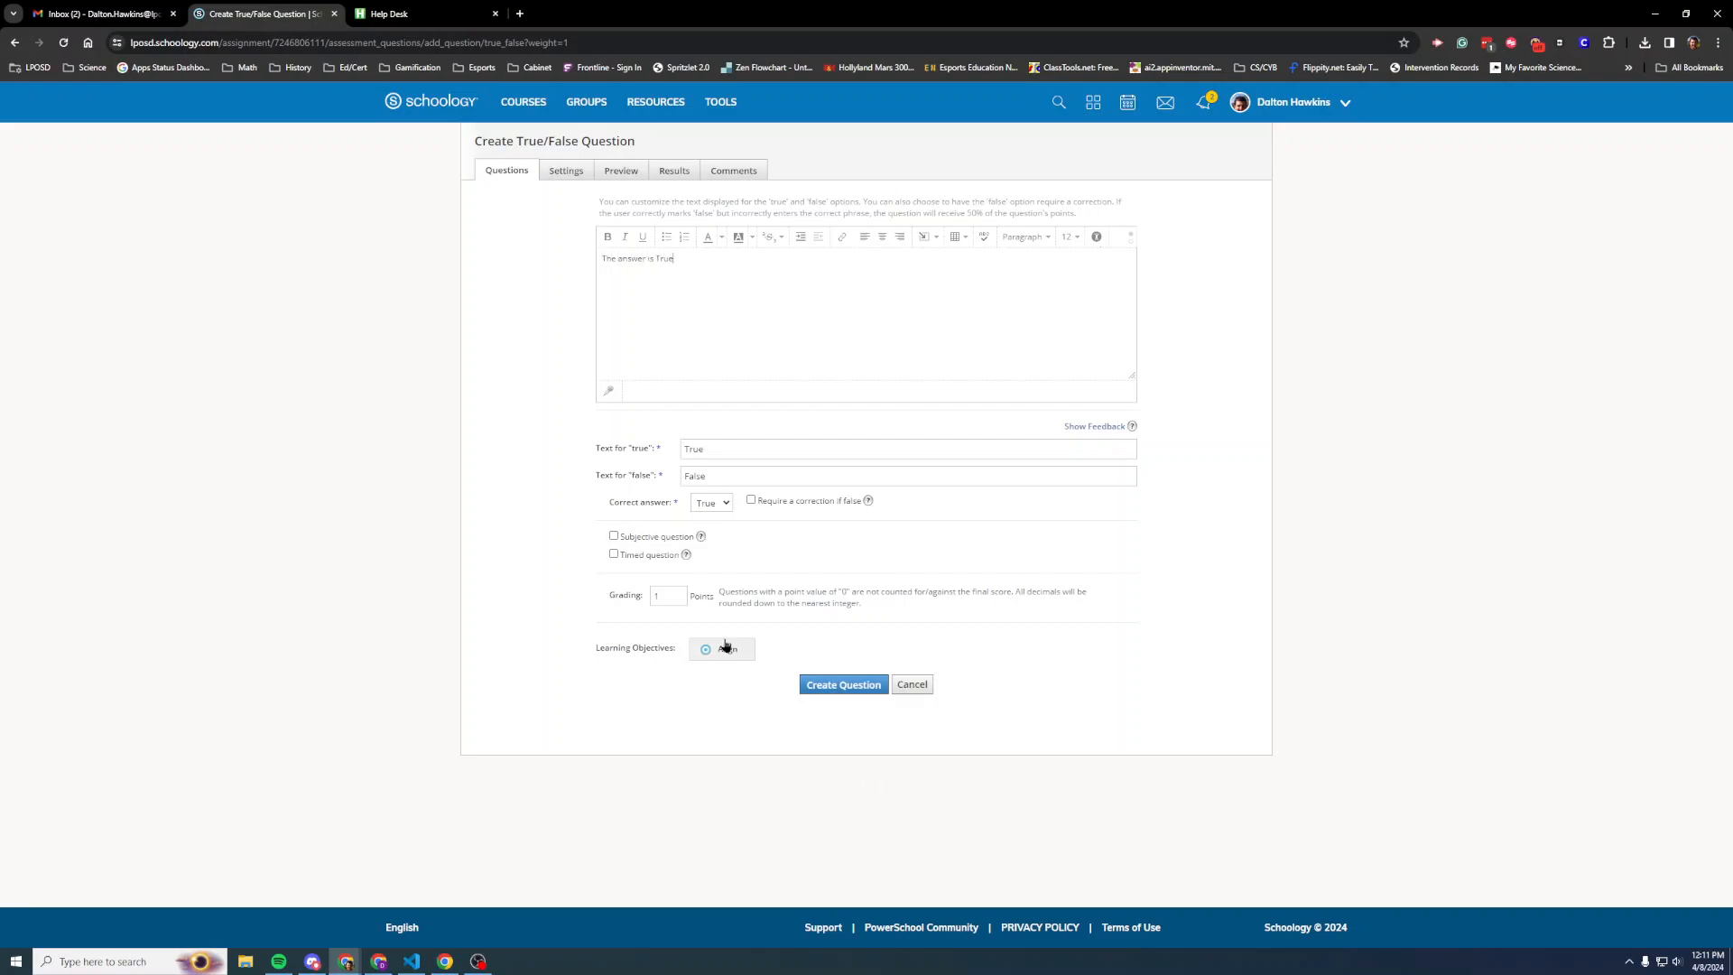
left_click(844, 685)
Add a second True/False question reading "The answer is also true", with True as the correct answer
left_click(632, 299)
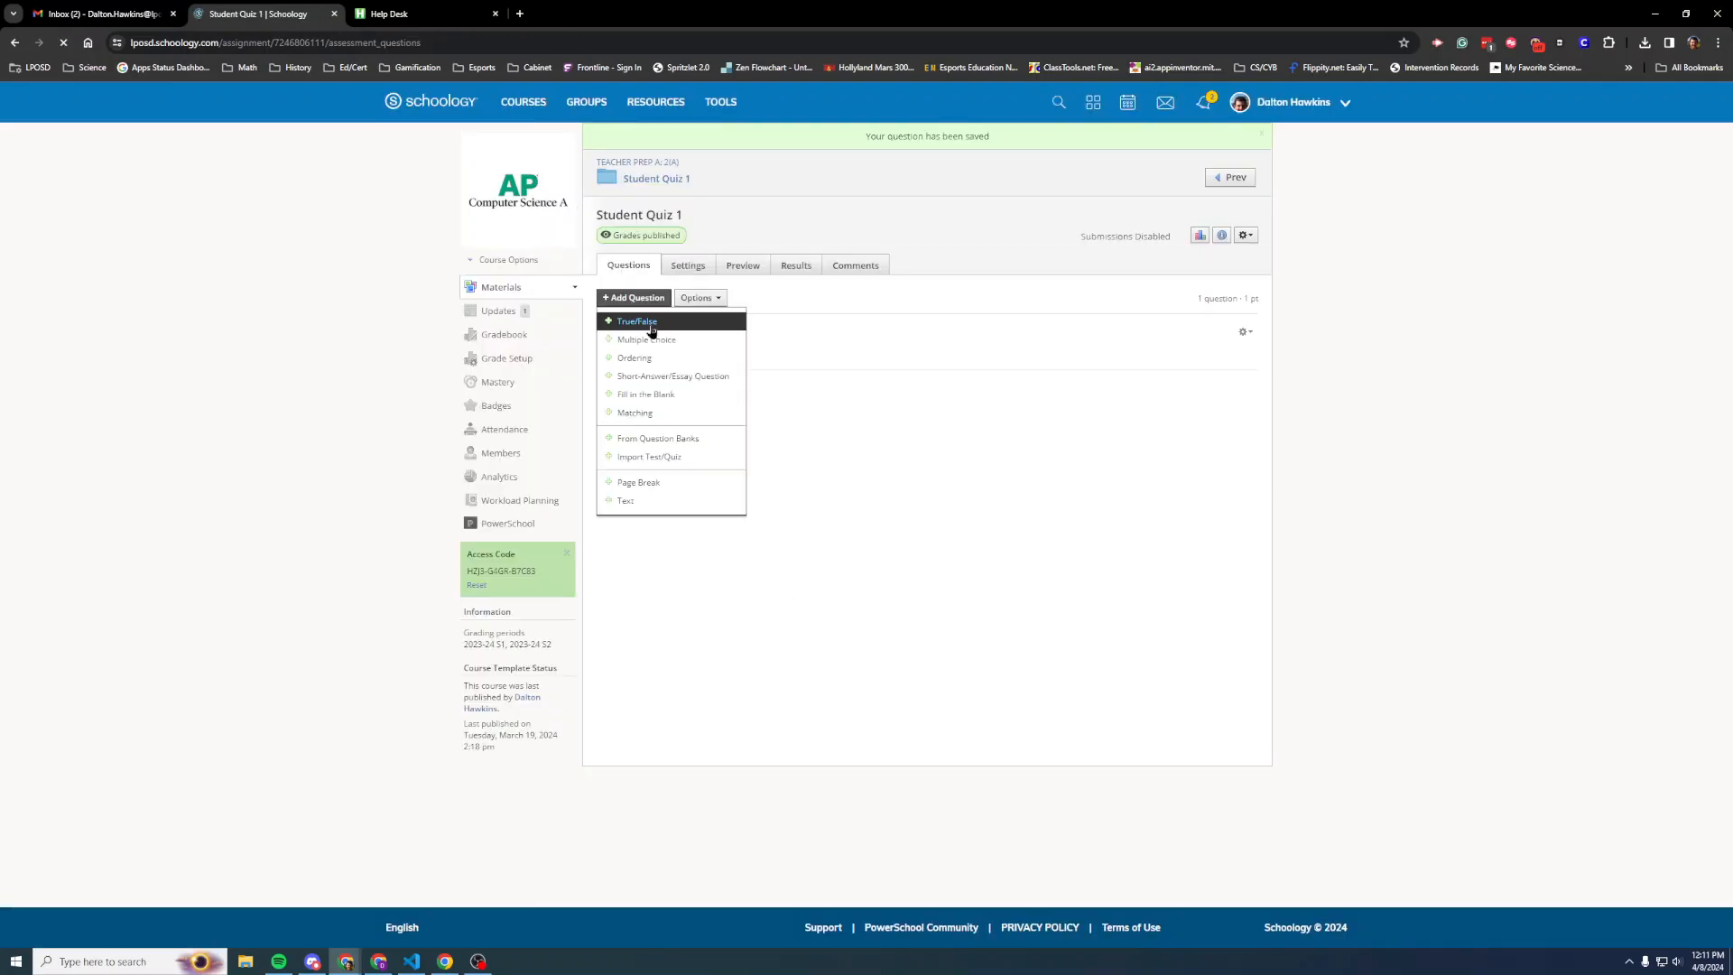
left_click(652, 332)
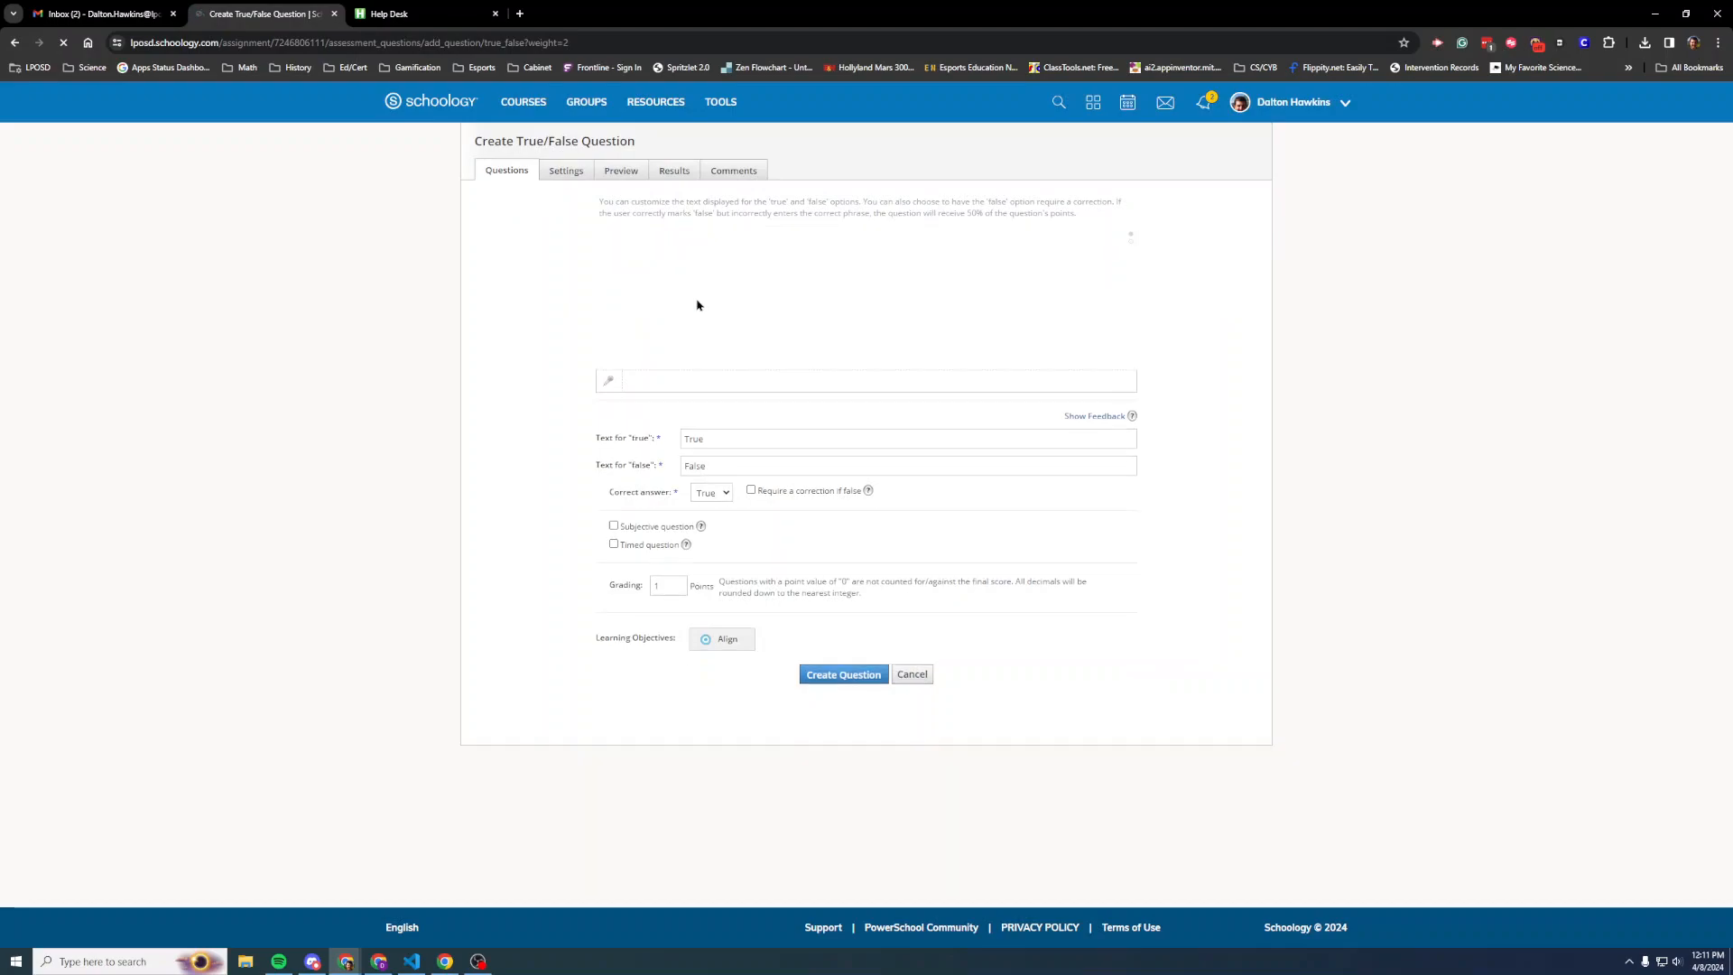
left_click(694, 277)
type("The")
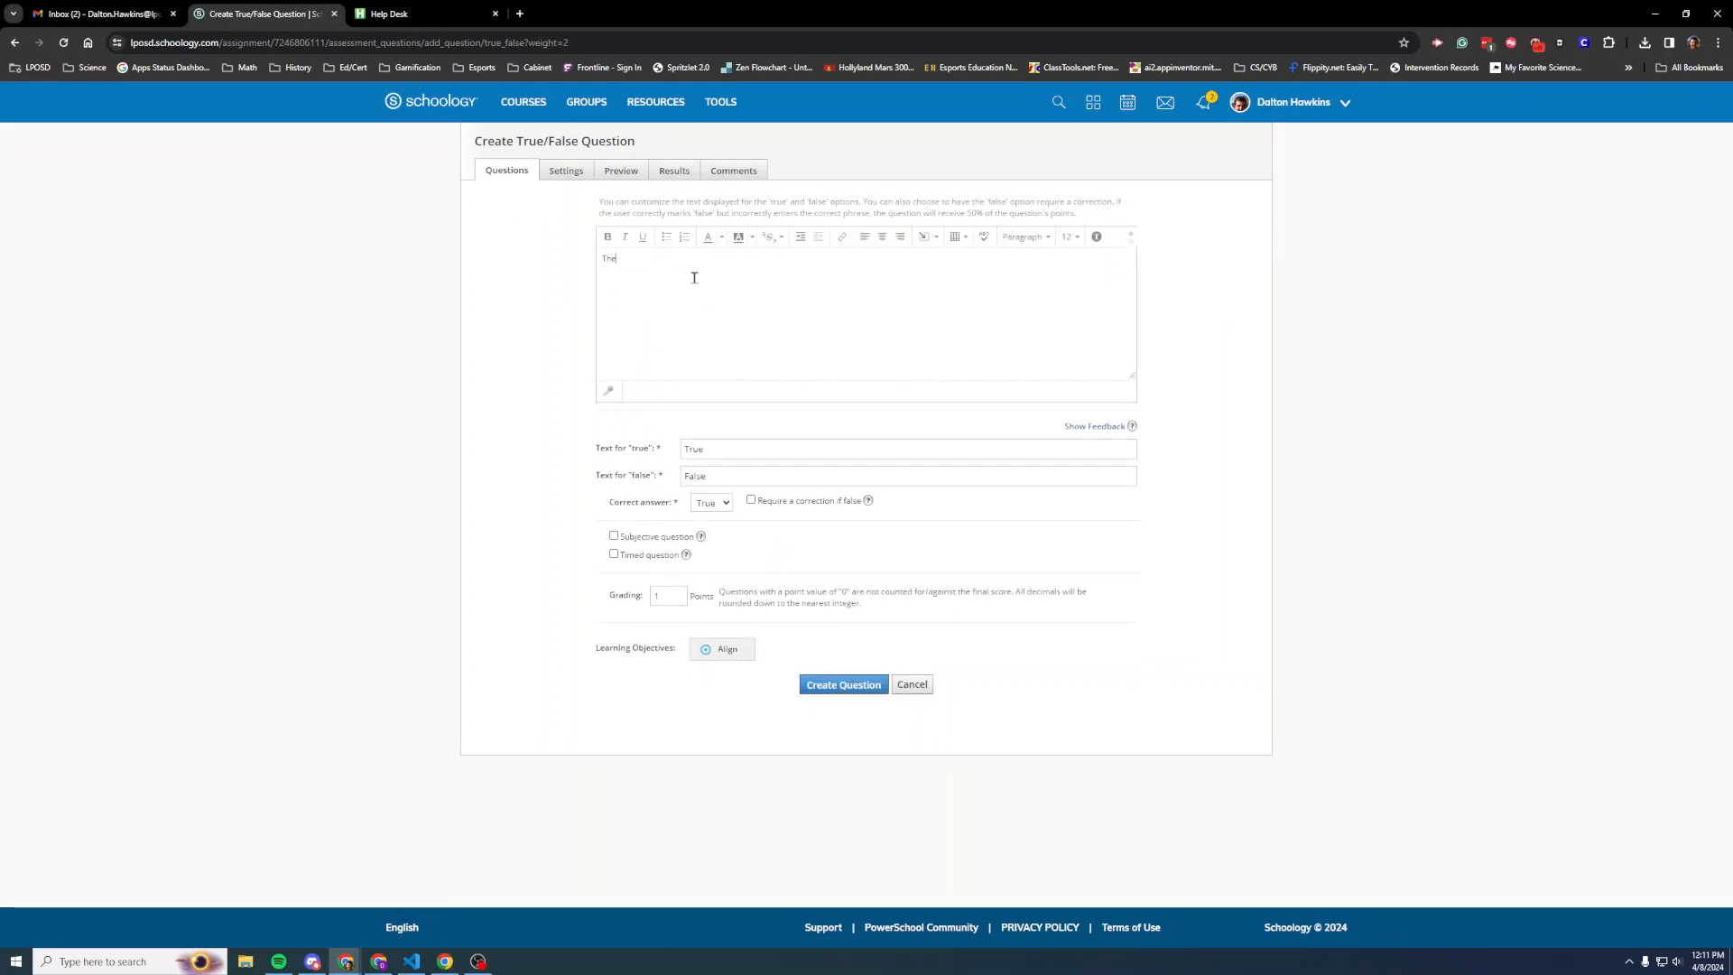
type(" answer is also true")
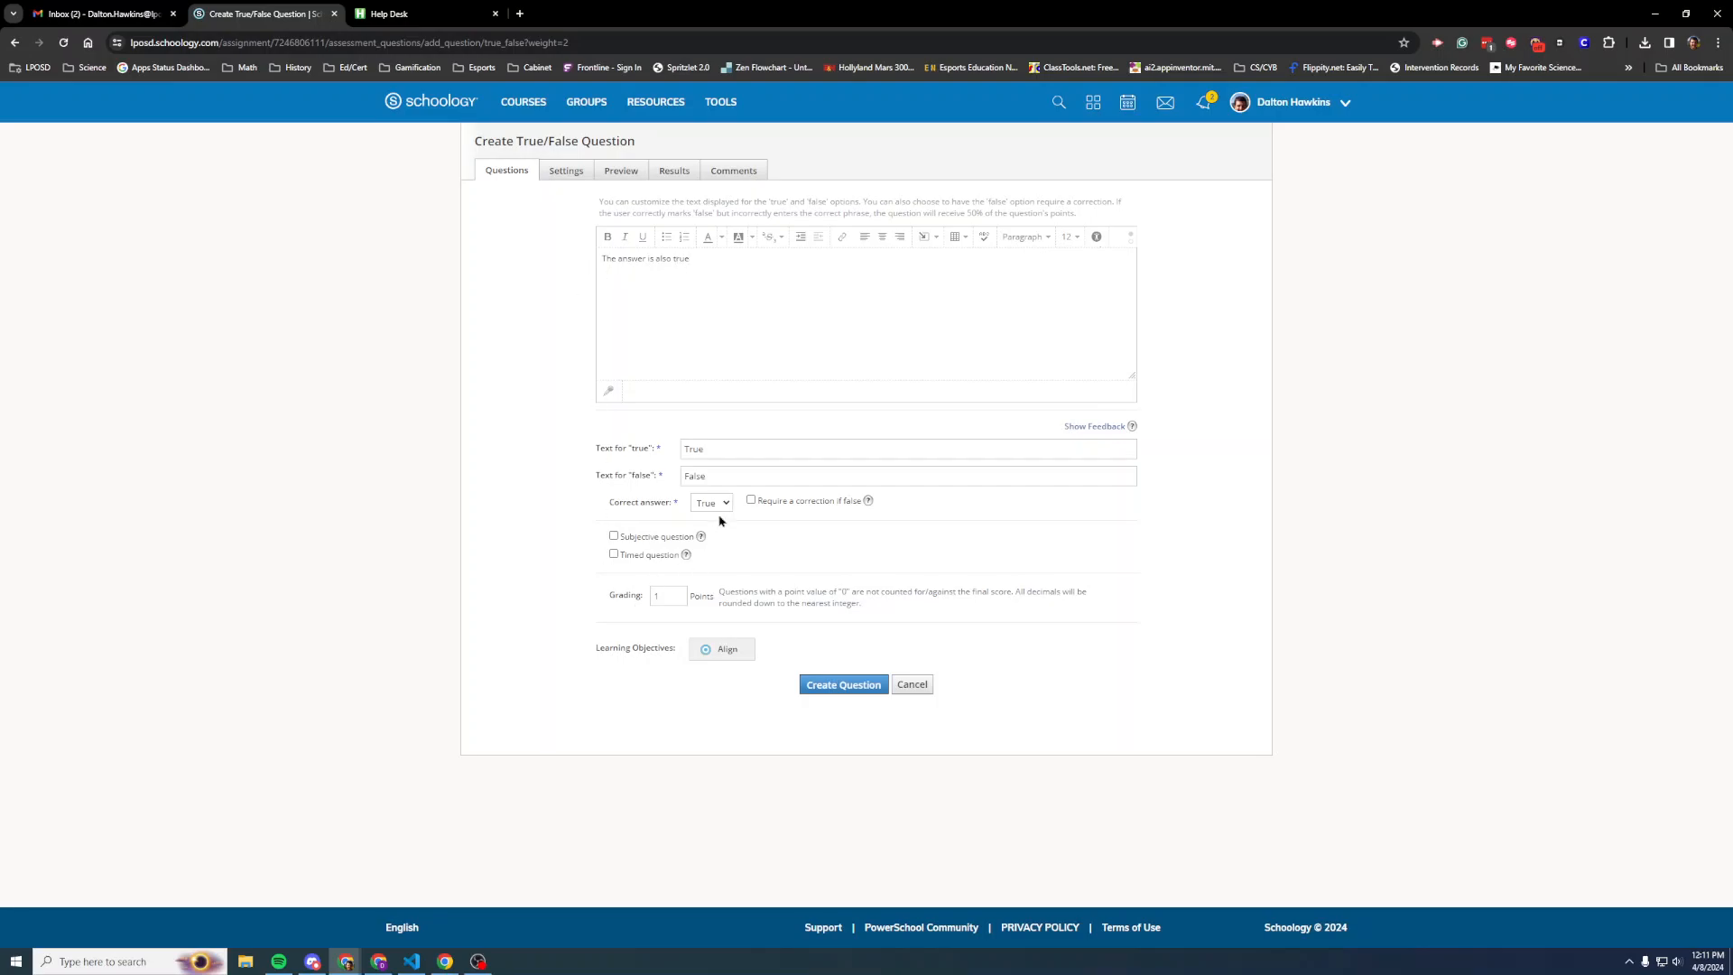
left_click(852, 690)
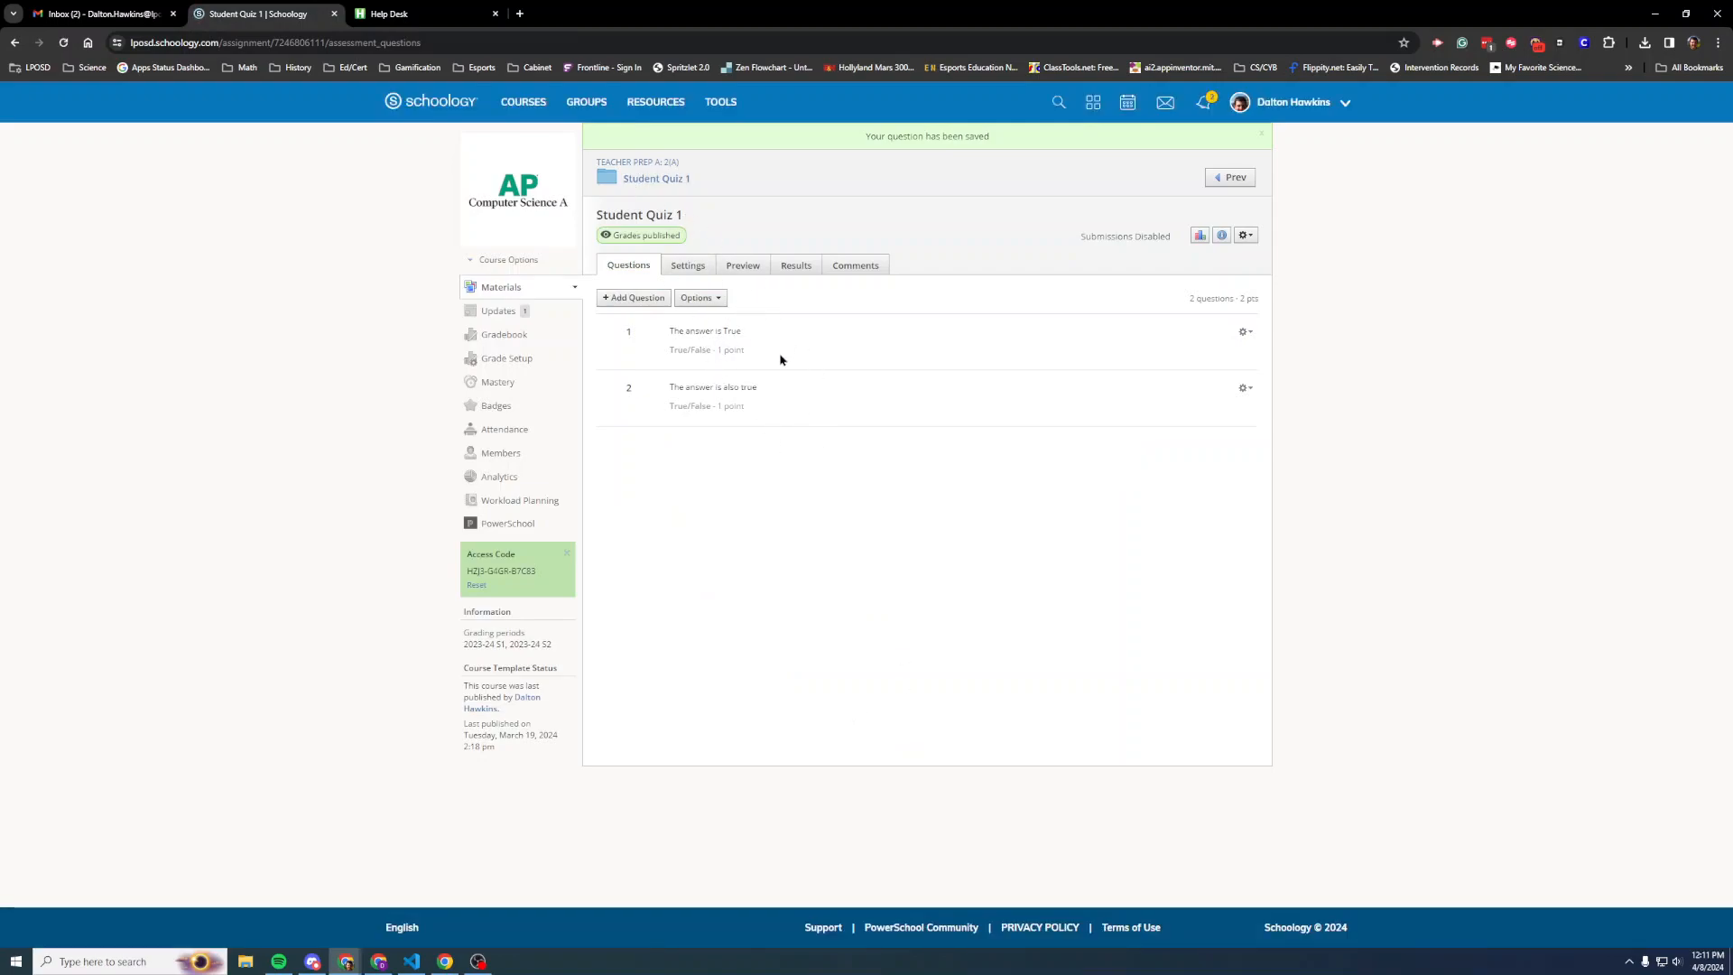
Start another test/quiz in the Student Quiz 1 folder, named "Student Quiz 1 - Completed" and worth 10 points
left_click(677, 181)
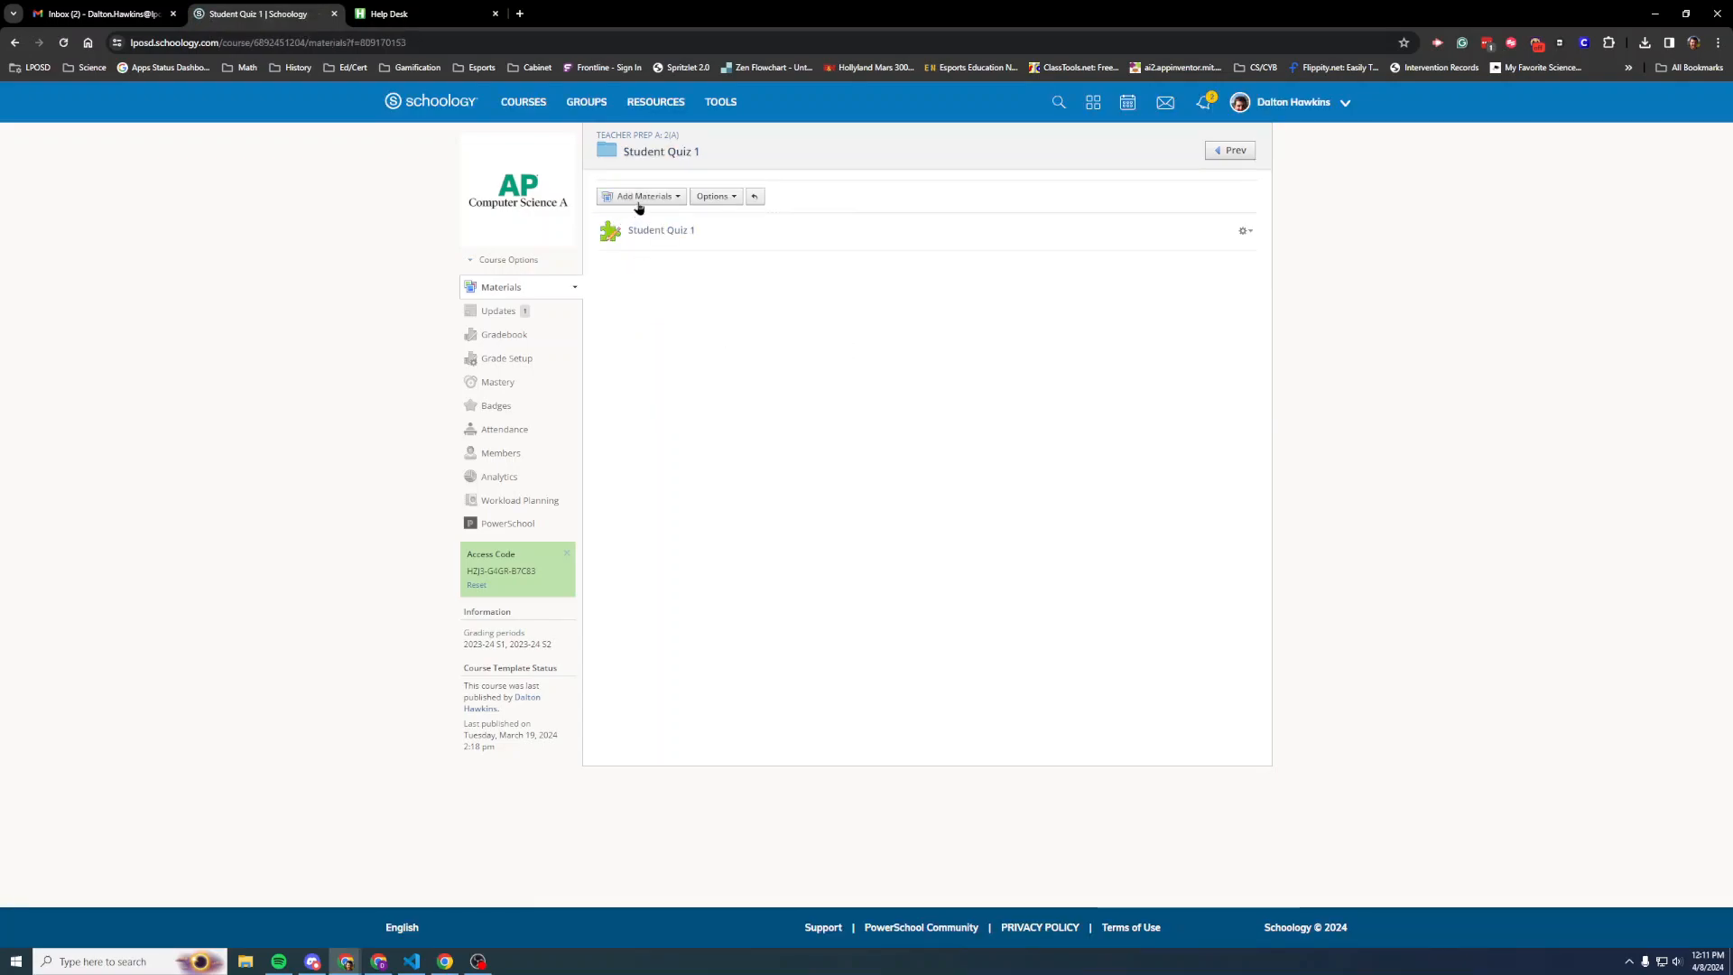
left_click(644, 199)
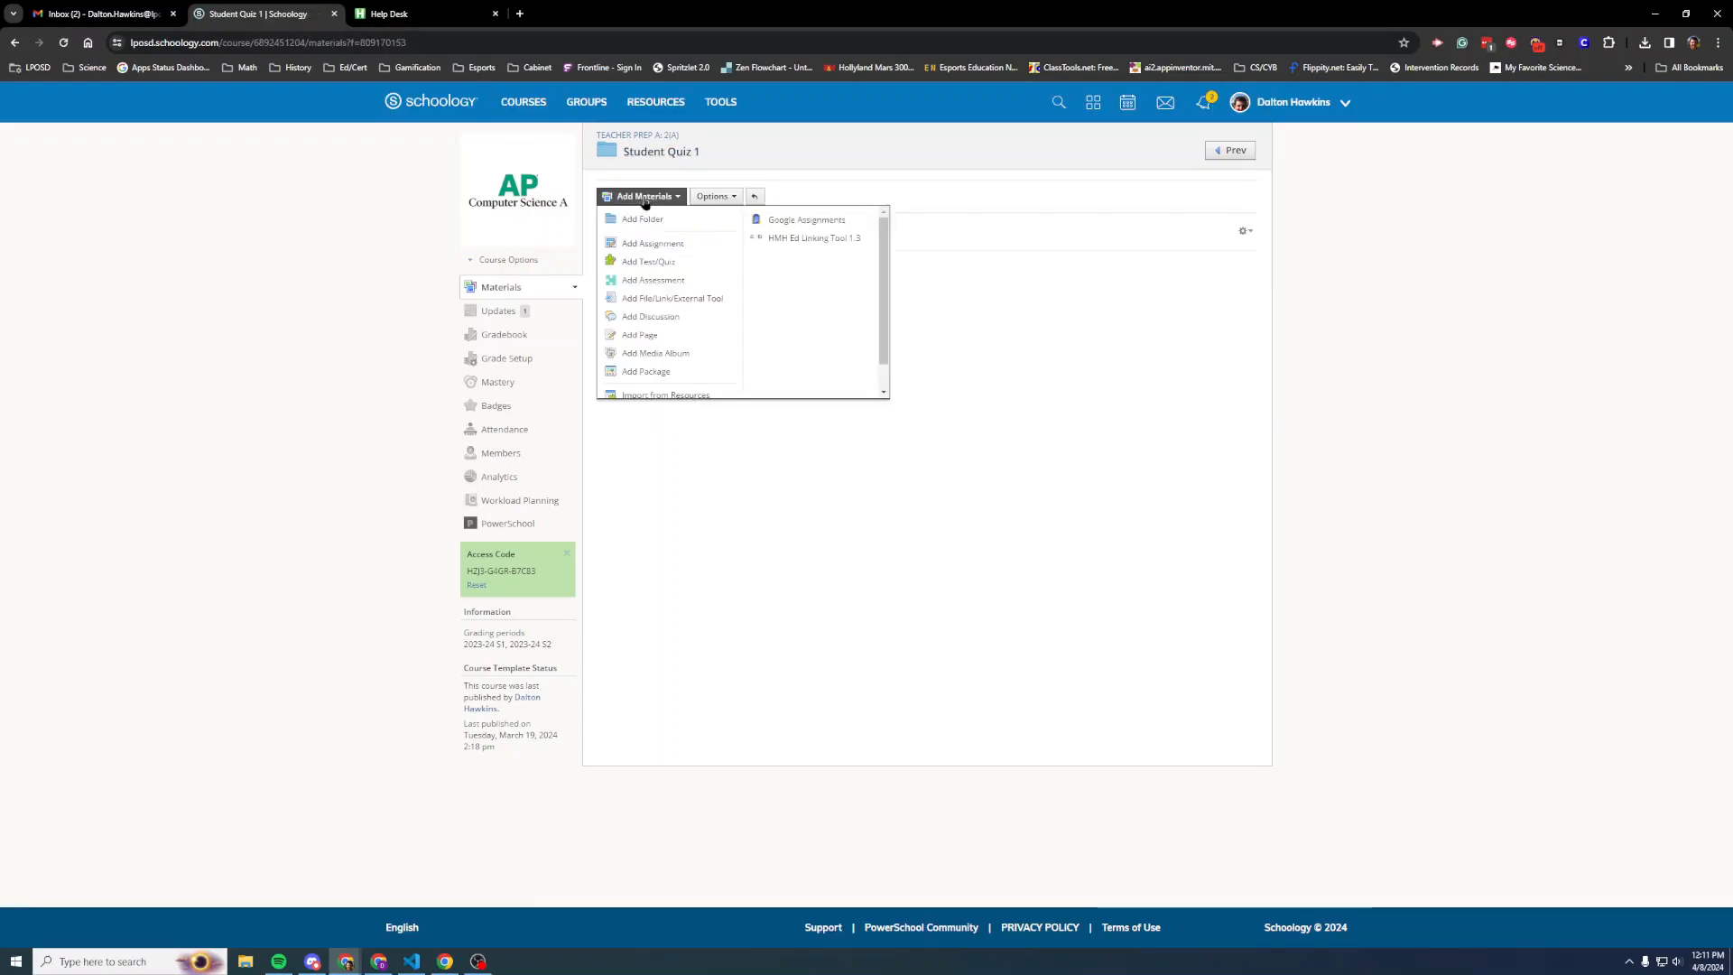
left_click(687, 264)
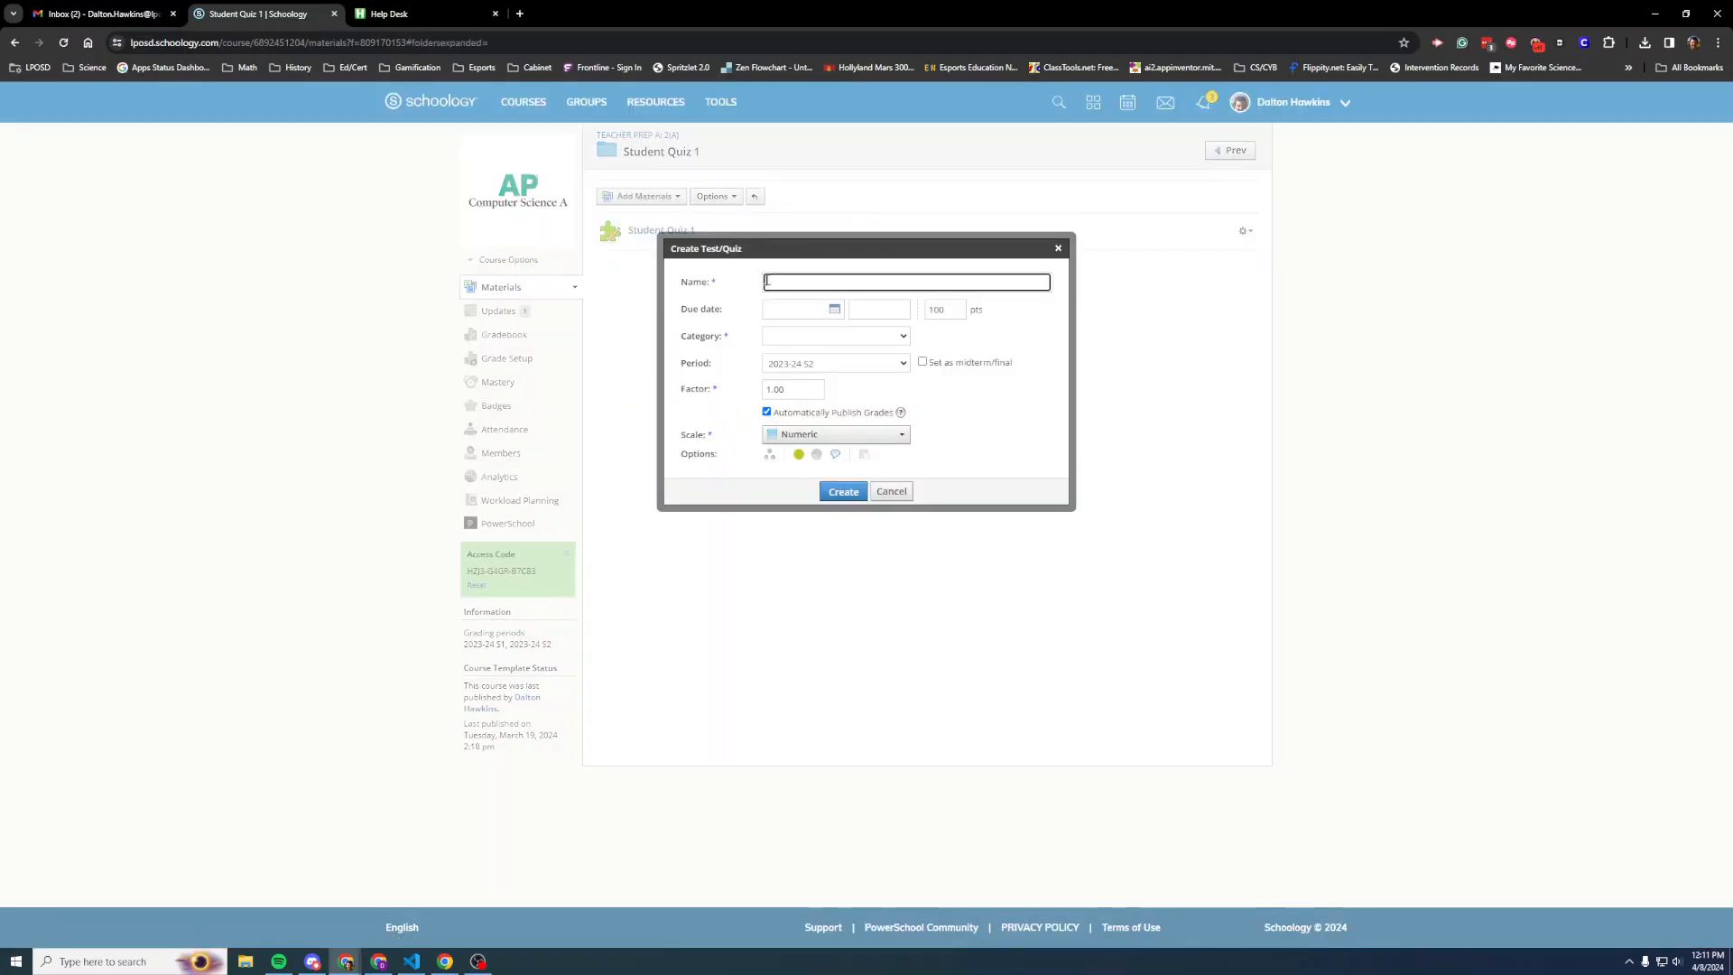
type("Student Quiz")
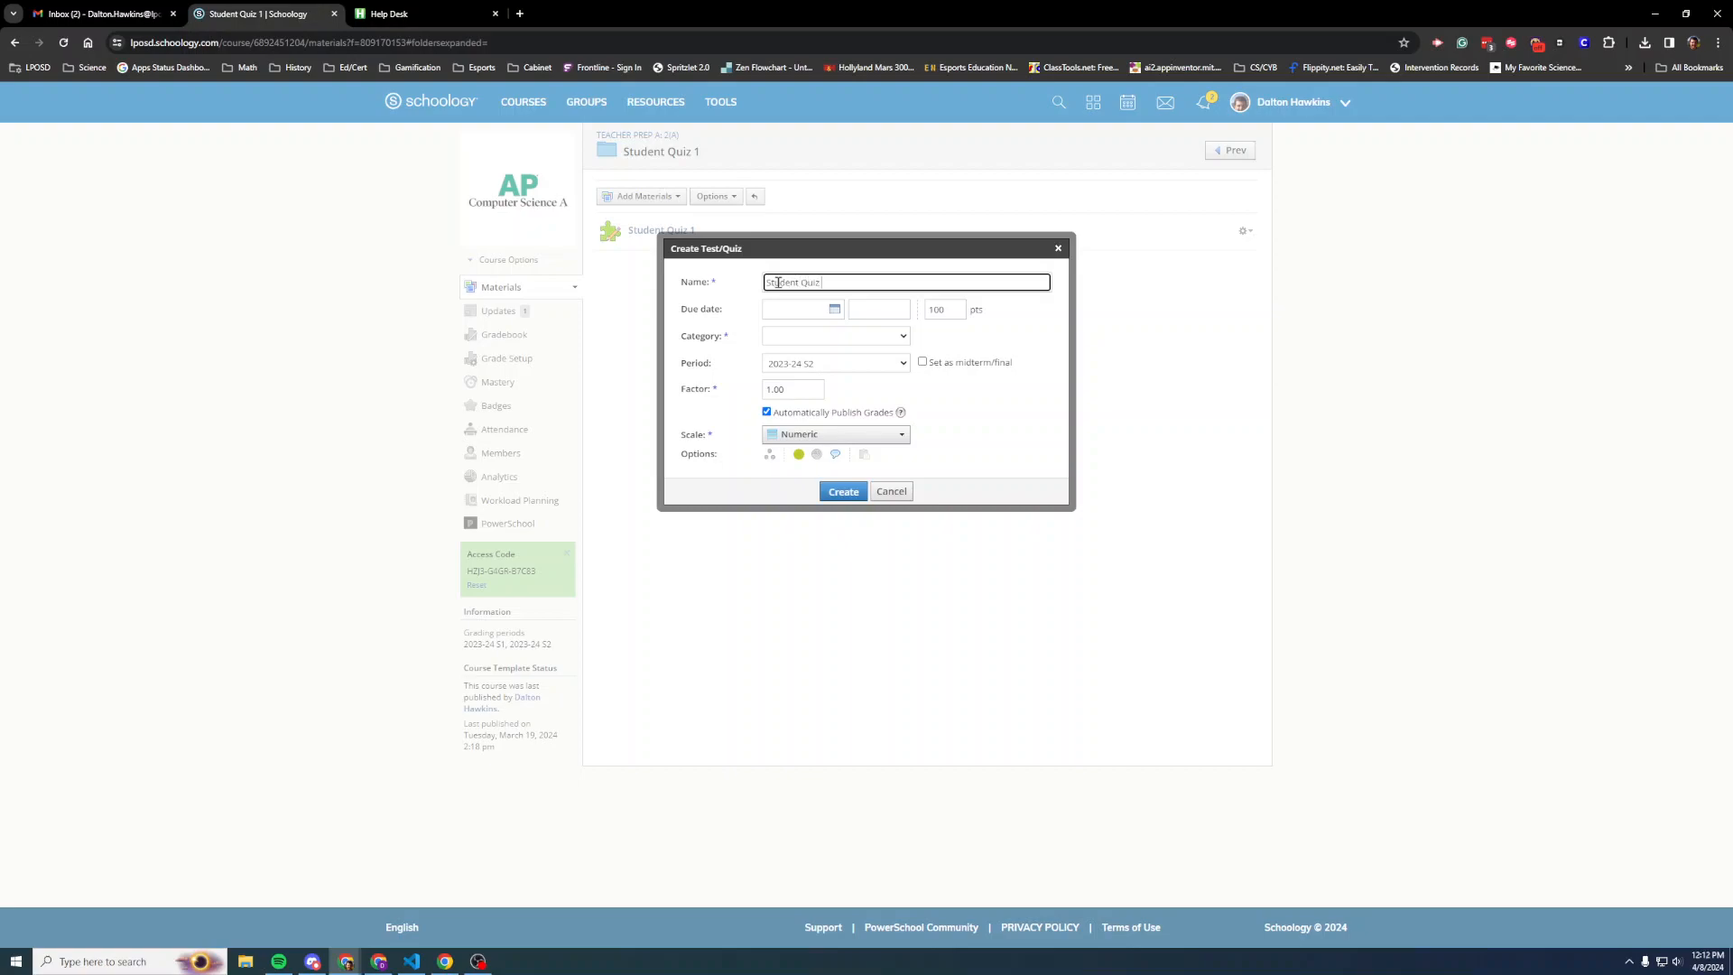
type("ompl")
key("BackSpace")
double_click(951, 309)
type("1")
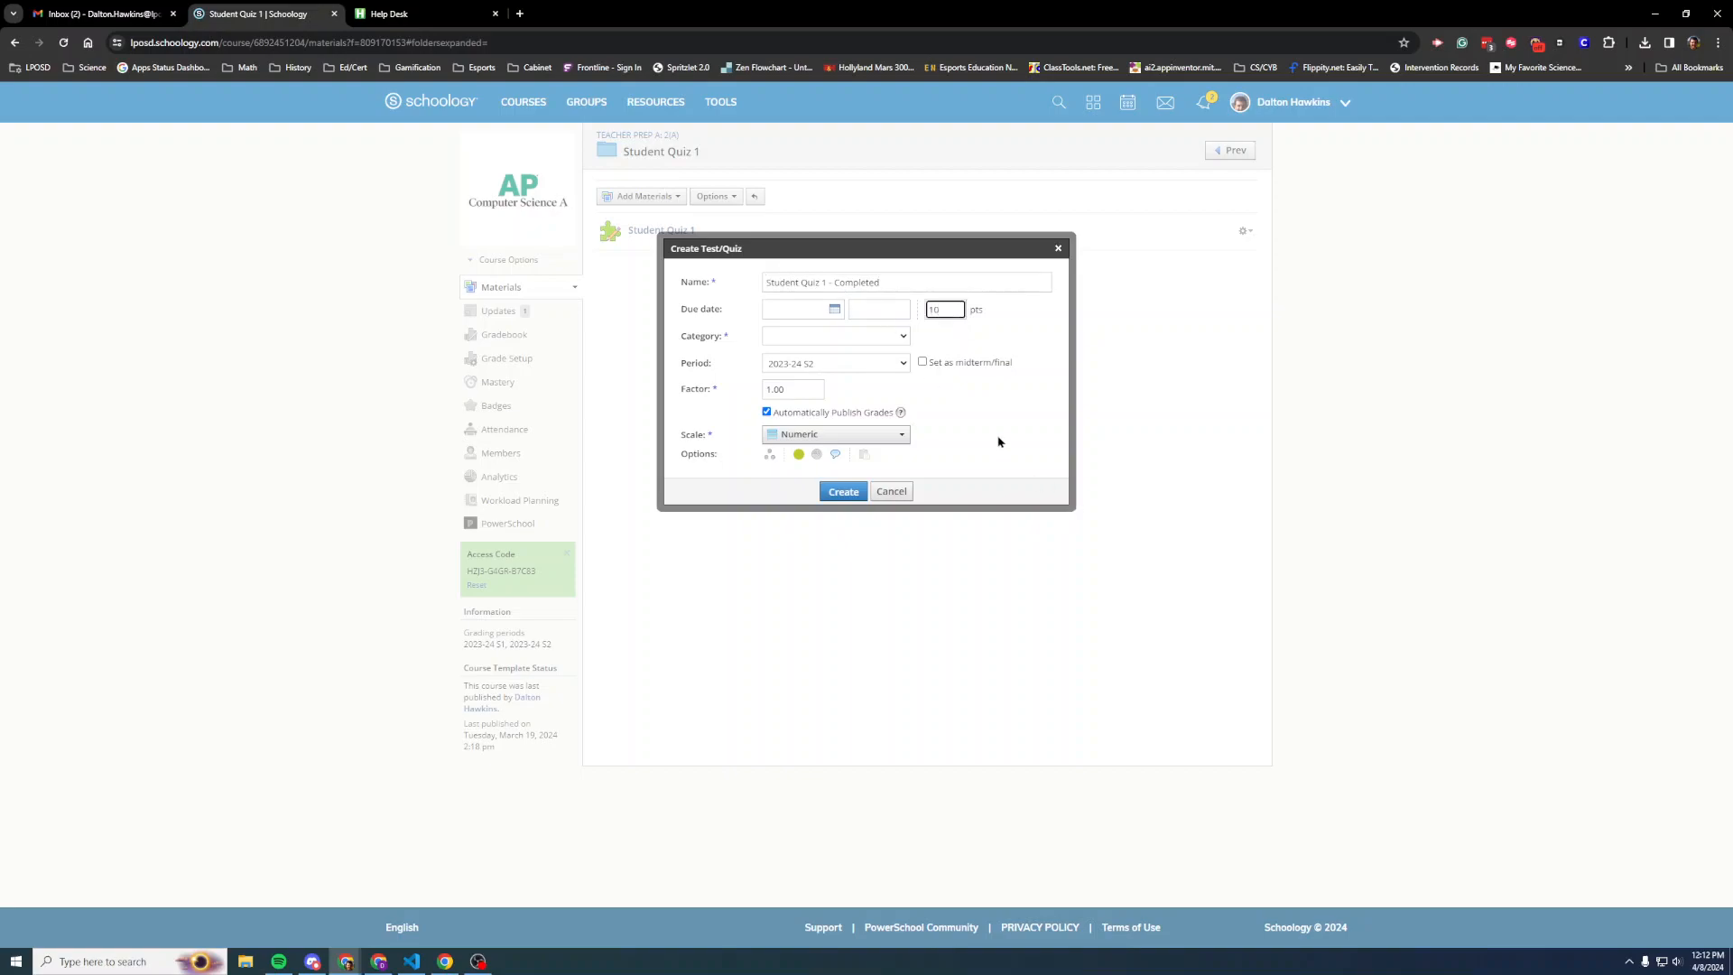
Create the completion quiz with category Quiz - Grade and comments disabled, keeping the Numeric scale
left_click(900, 337)
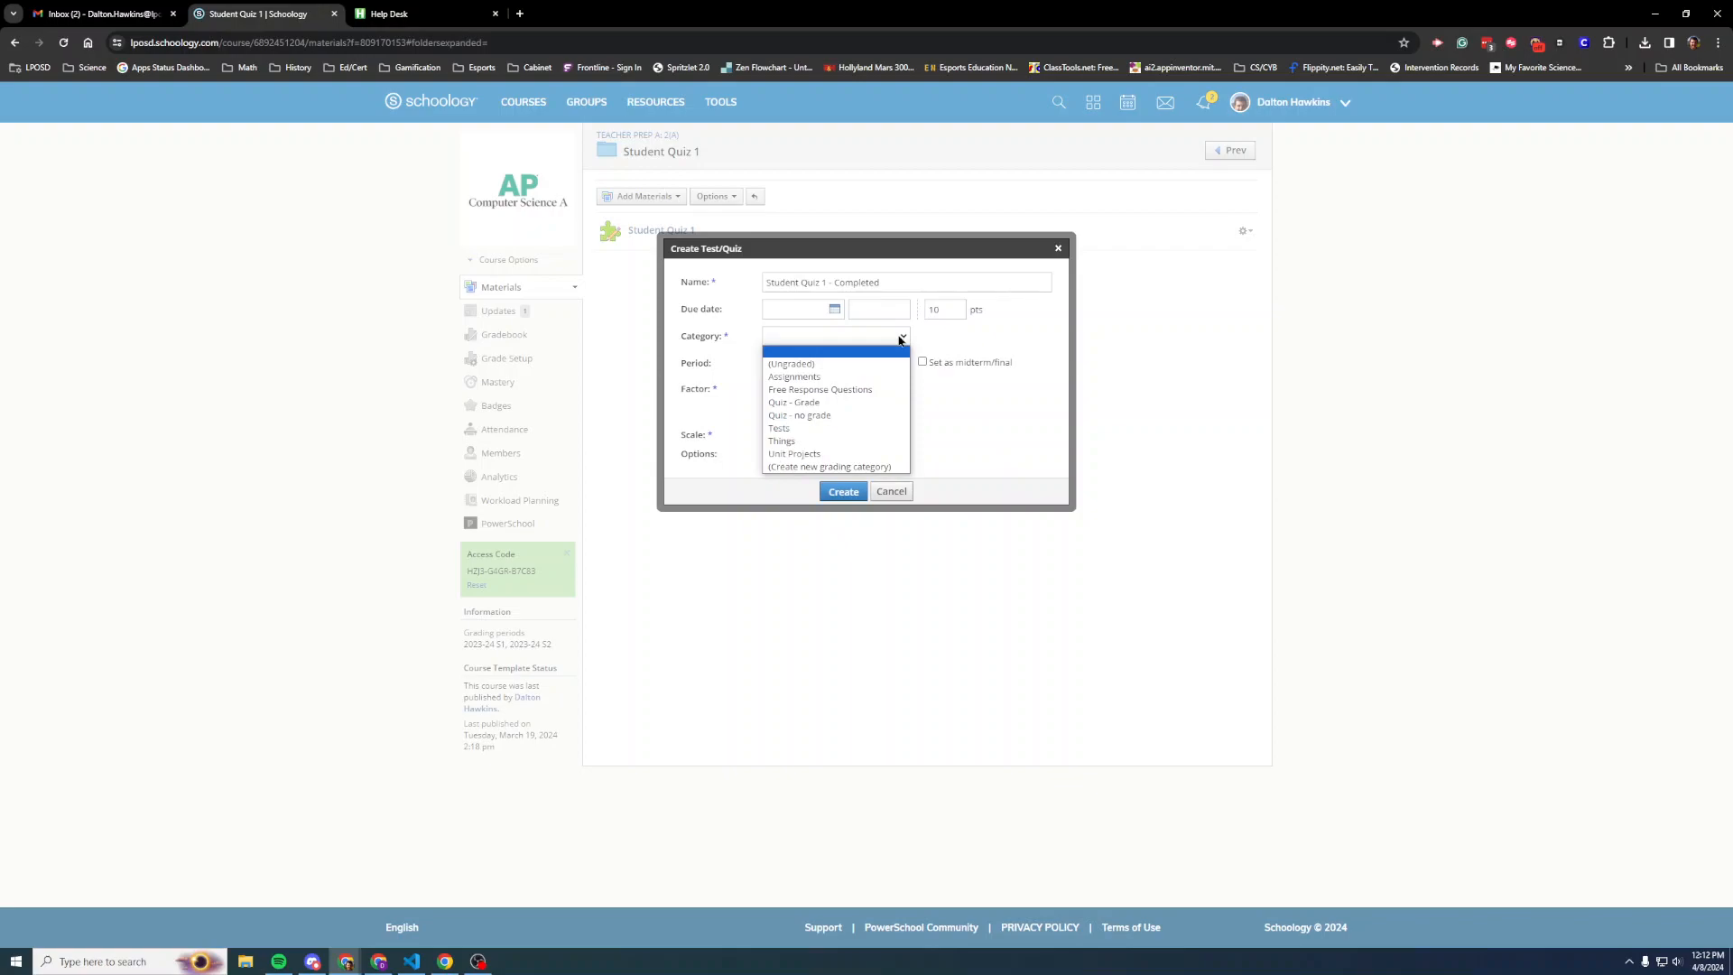
left_click(849, 402)
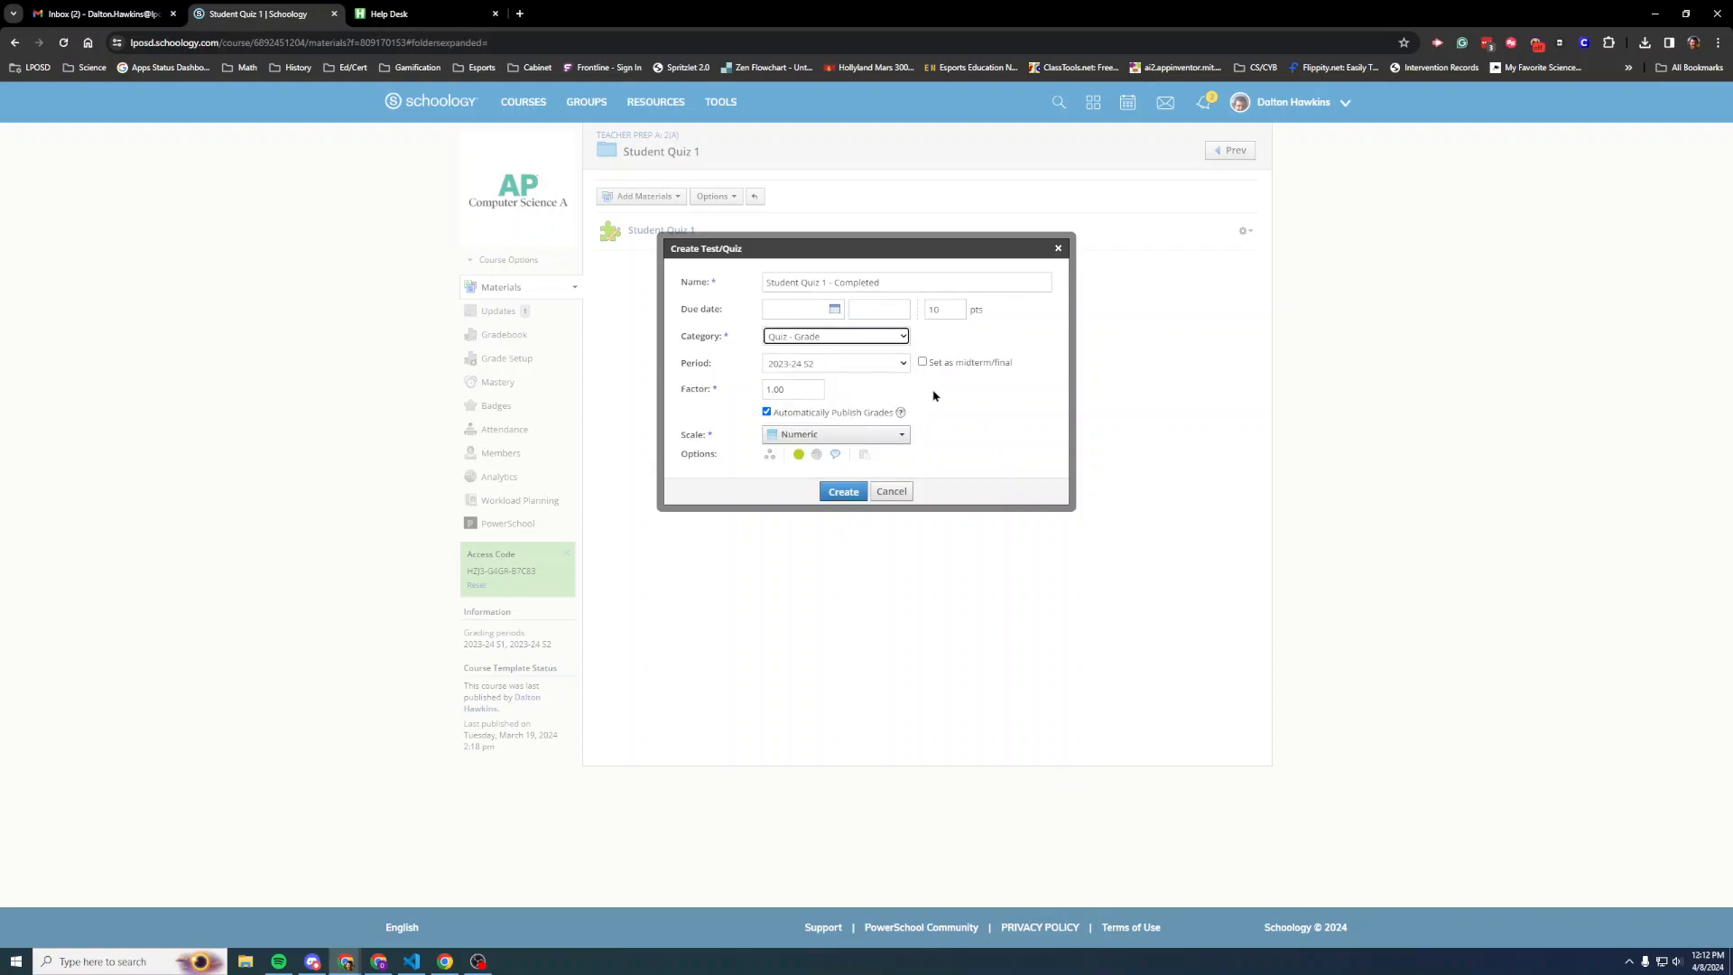
left_click(870, 335)
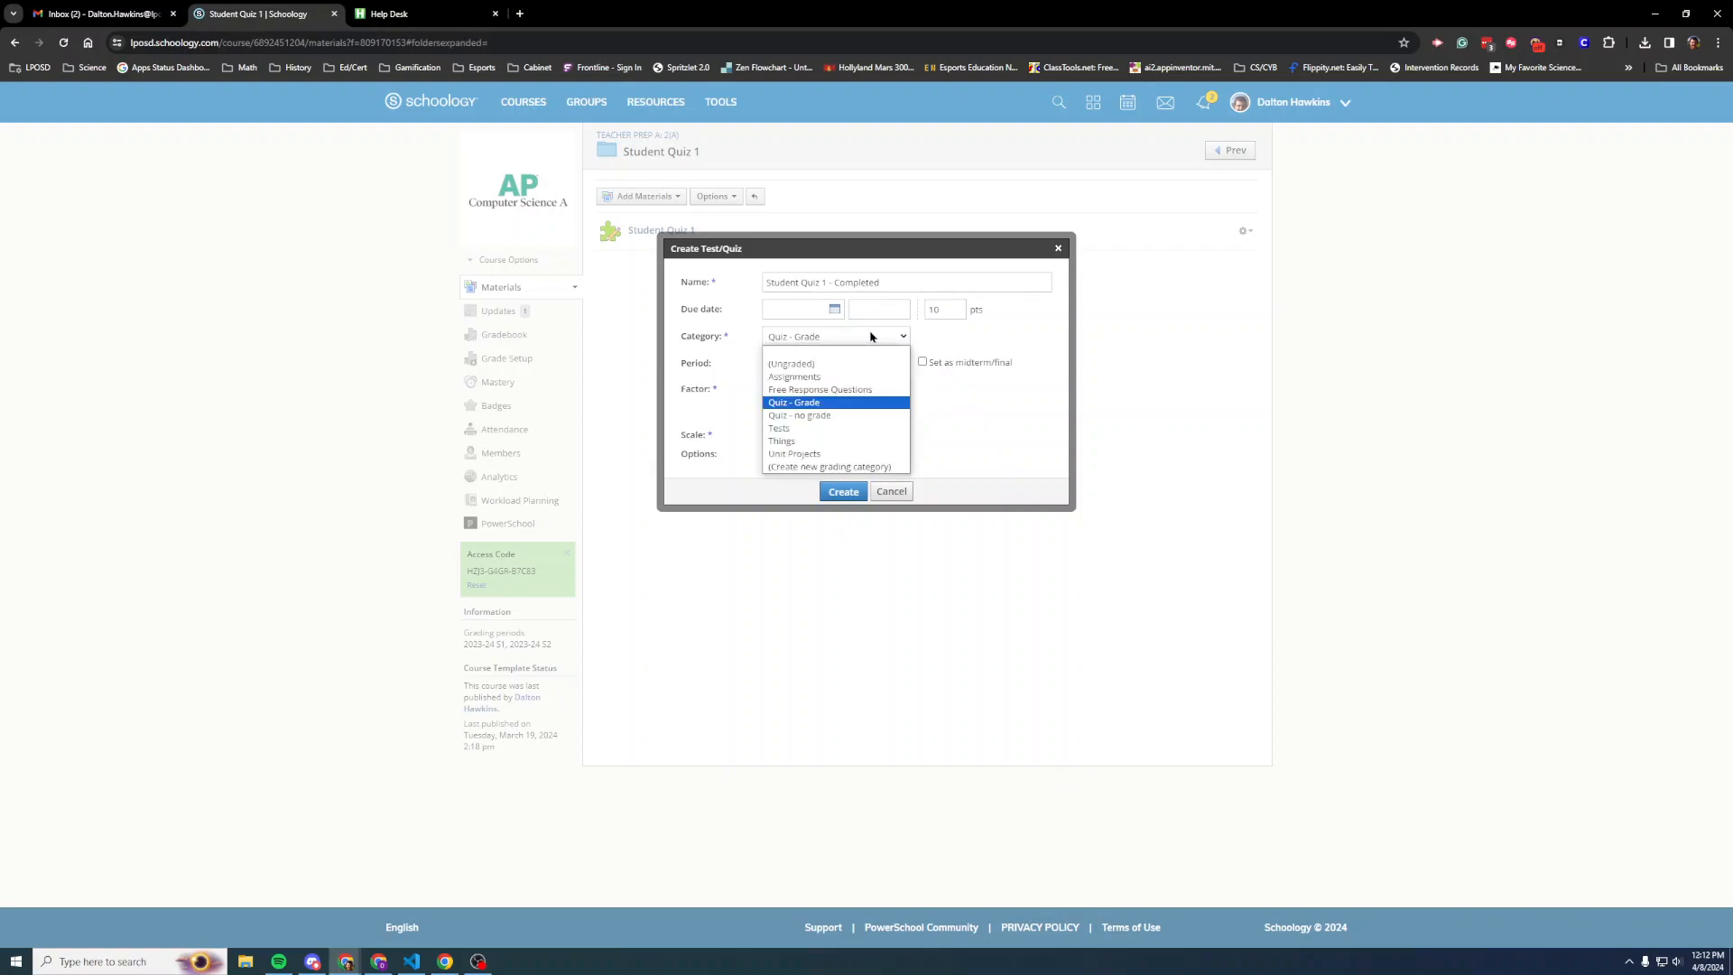
left_click(854, 404)
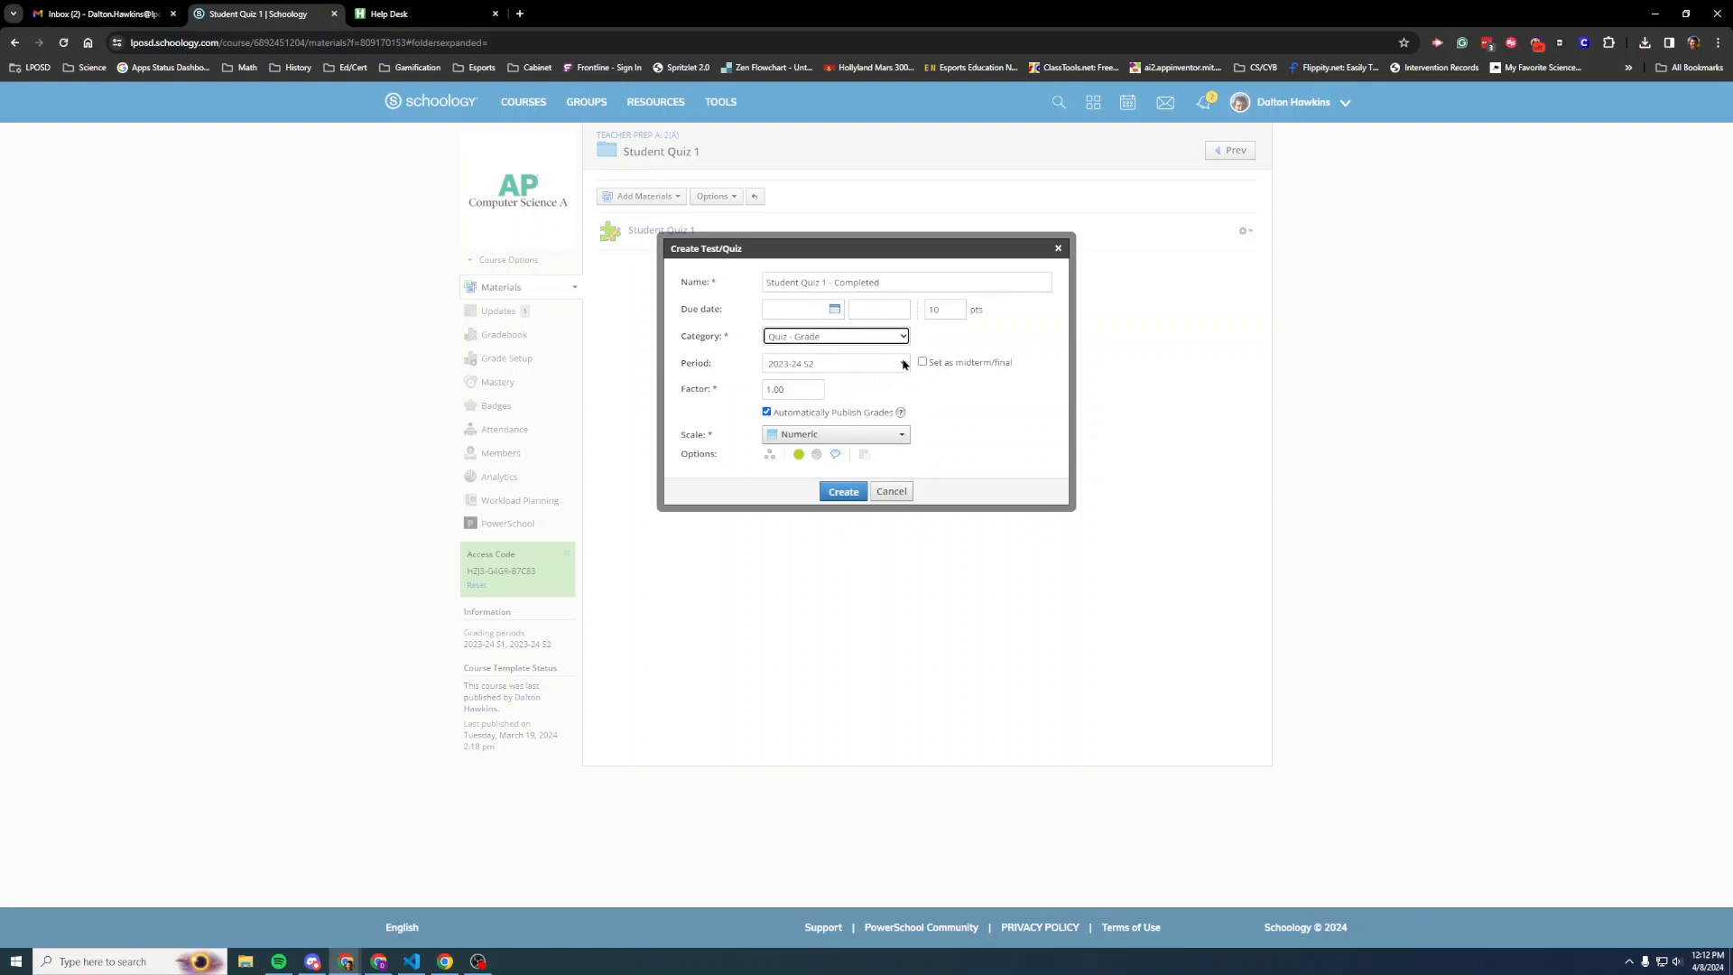
left_click(835, 454)
left_click(844, 492)
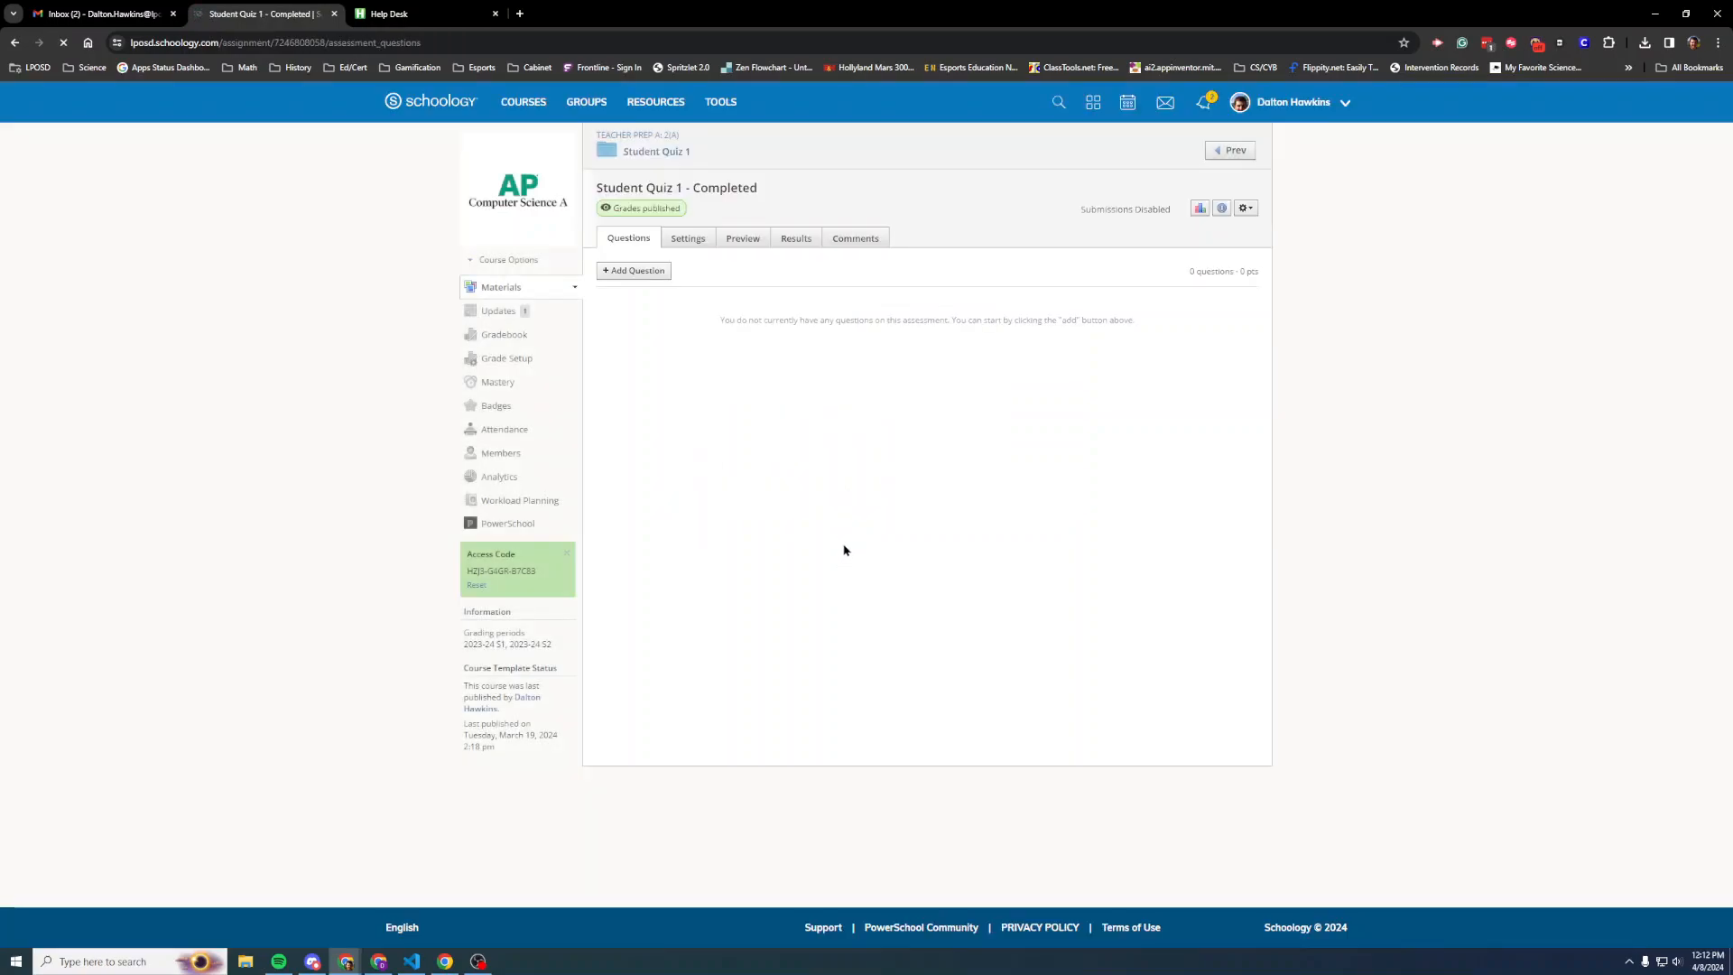
Add a True/False question reading "I scored 100" to the completion quiz, with True as the correct answer
left_click(638, 273)
left_click(652, 294)
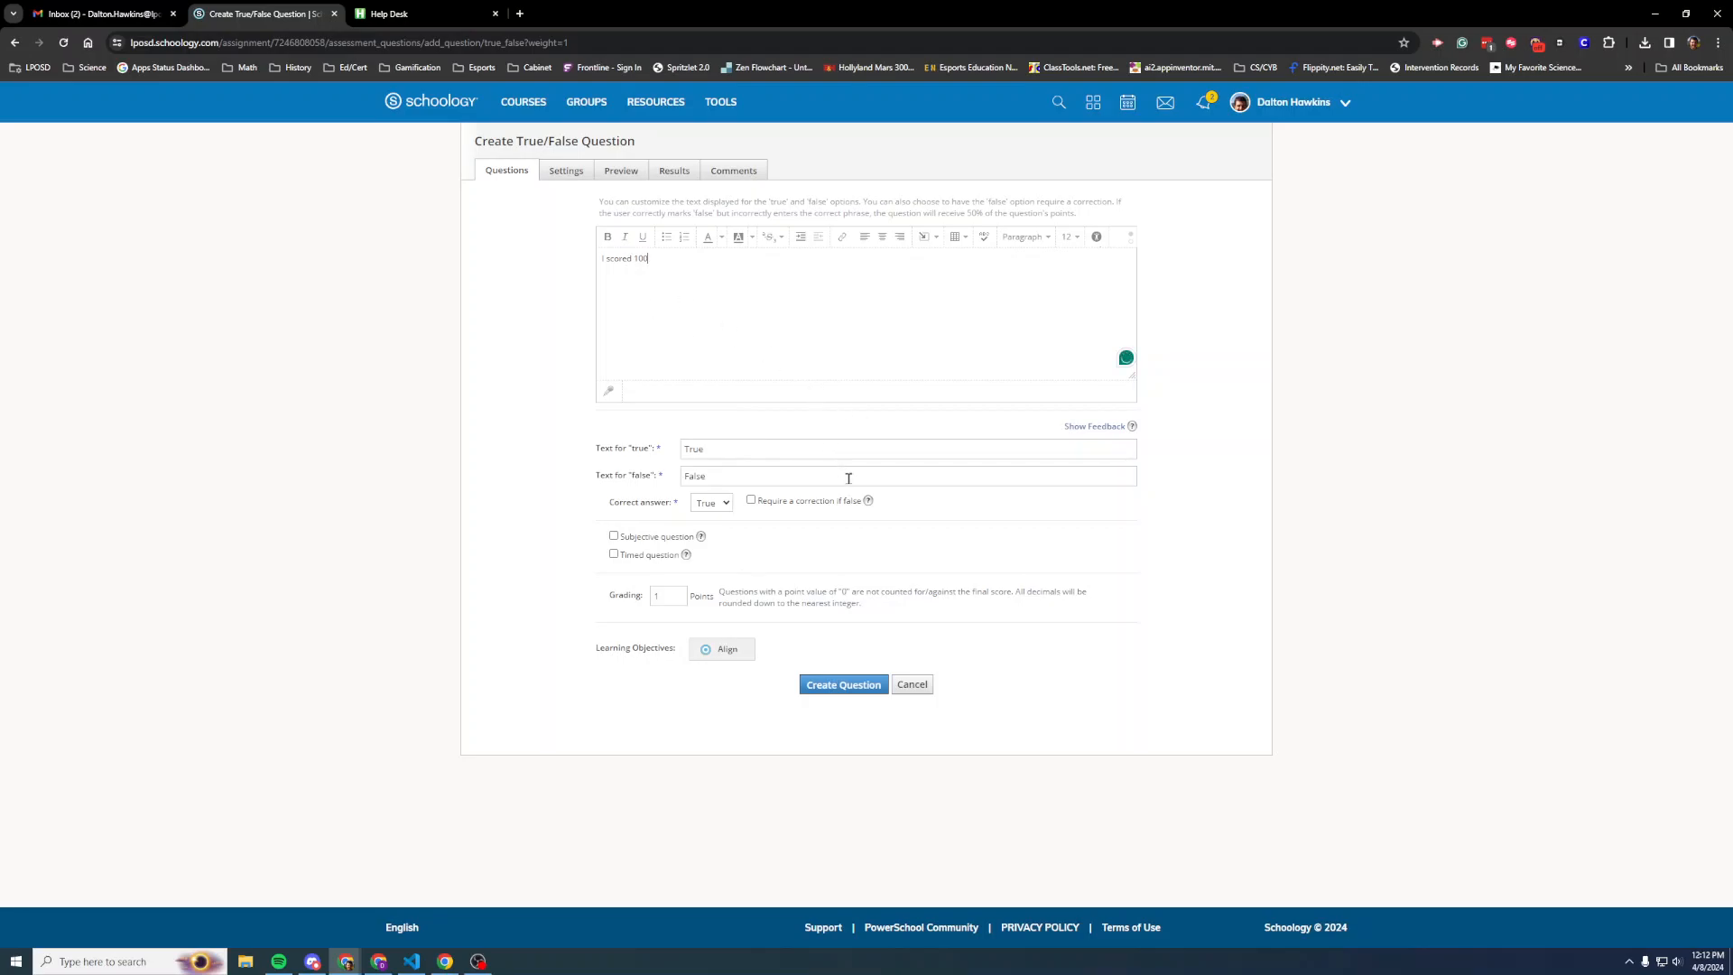
left_click(862, 686)
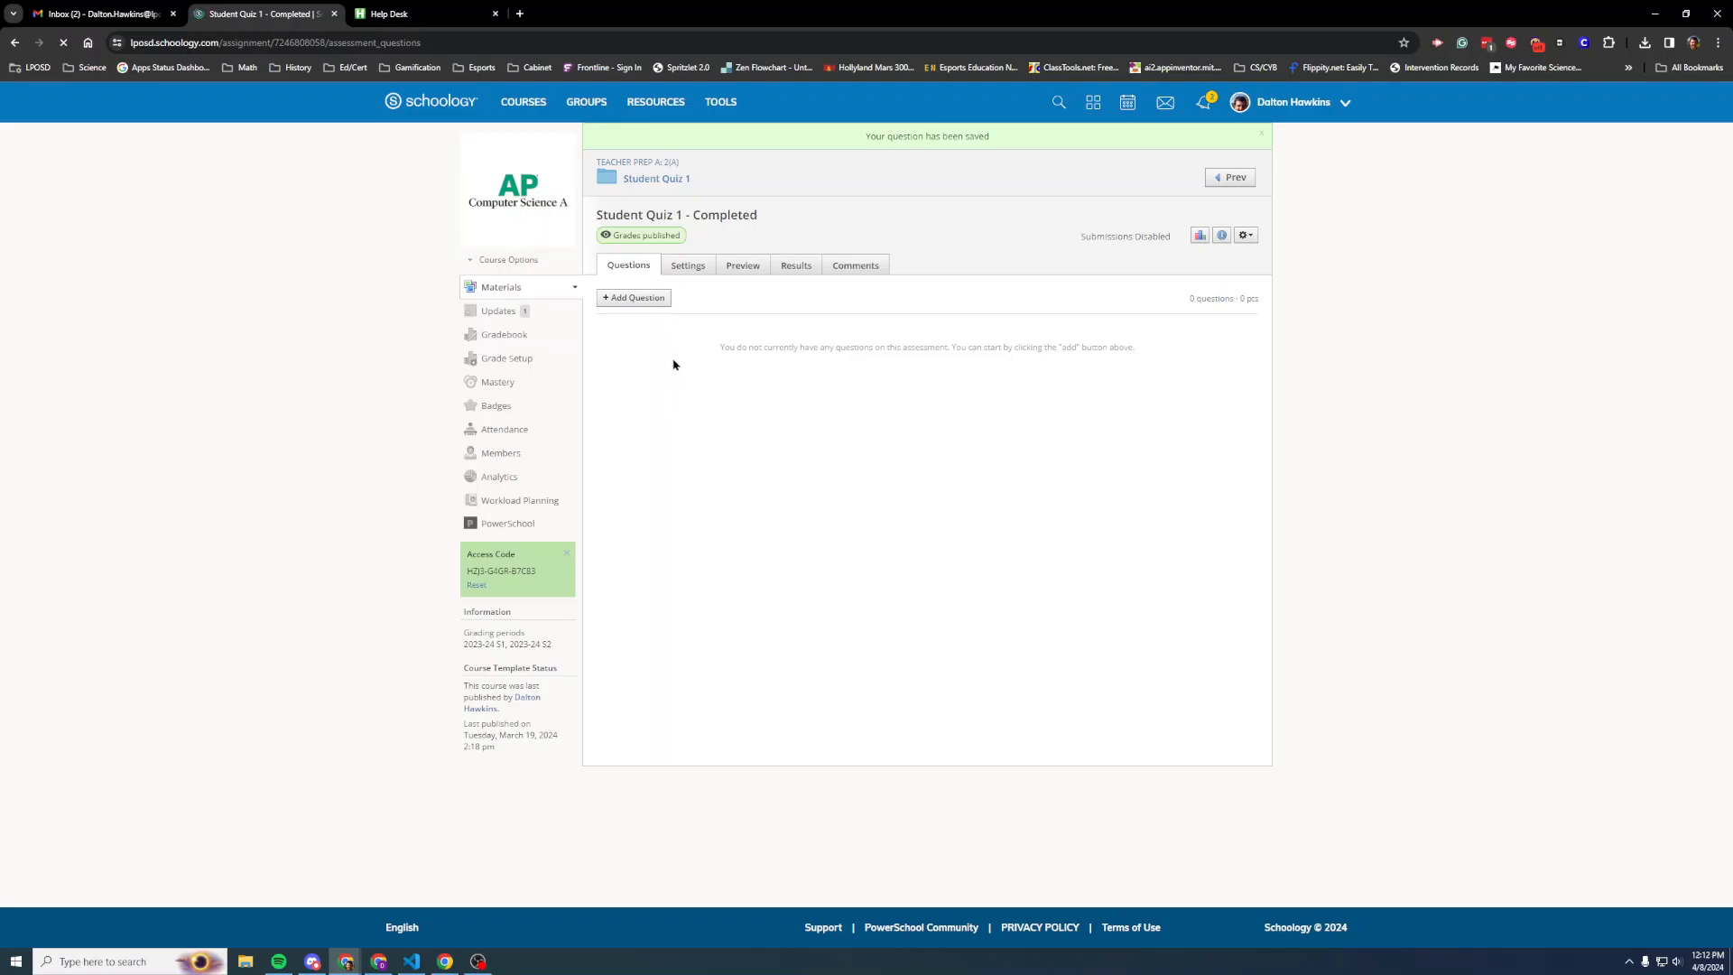
Enable submissions for the completion quiz, allow Unlimited attempts graded by Highest score, and save the settings
left_click(692, 268)
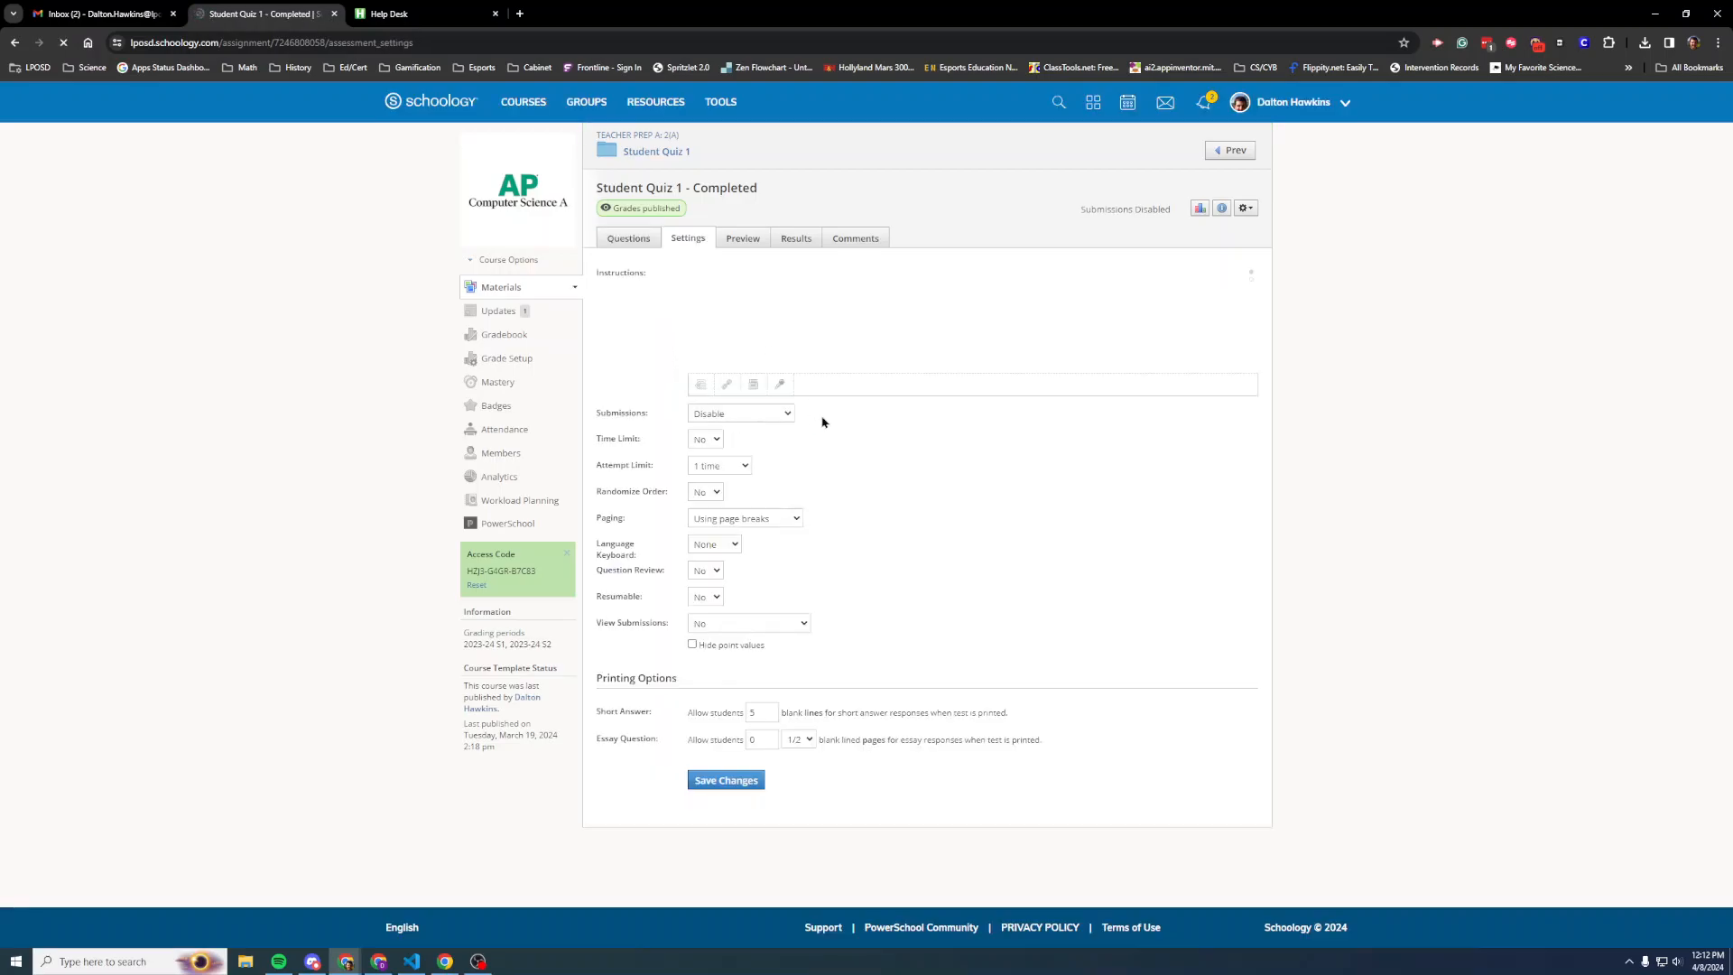
left_click(776, 417)
left_click(766, 439)
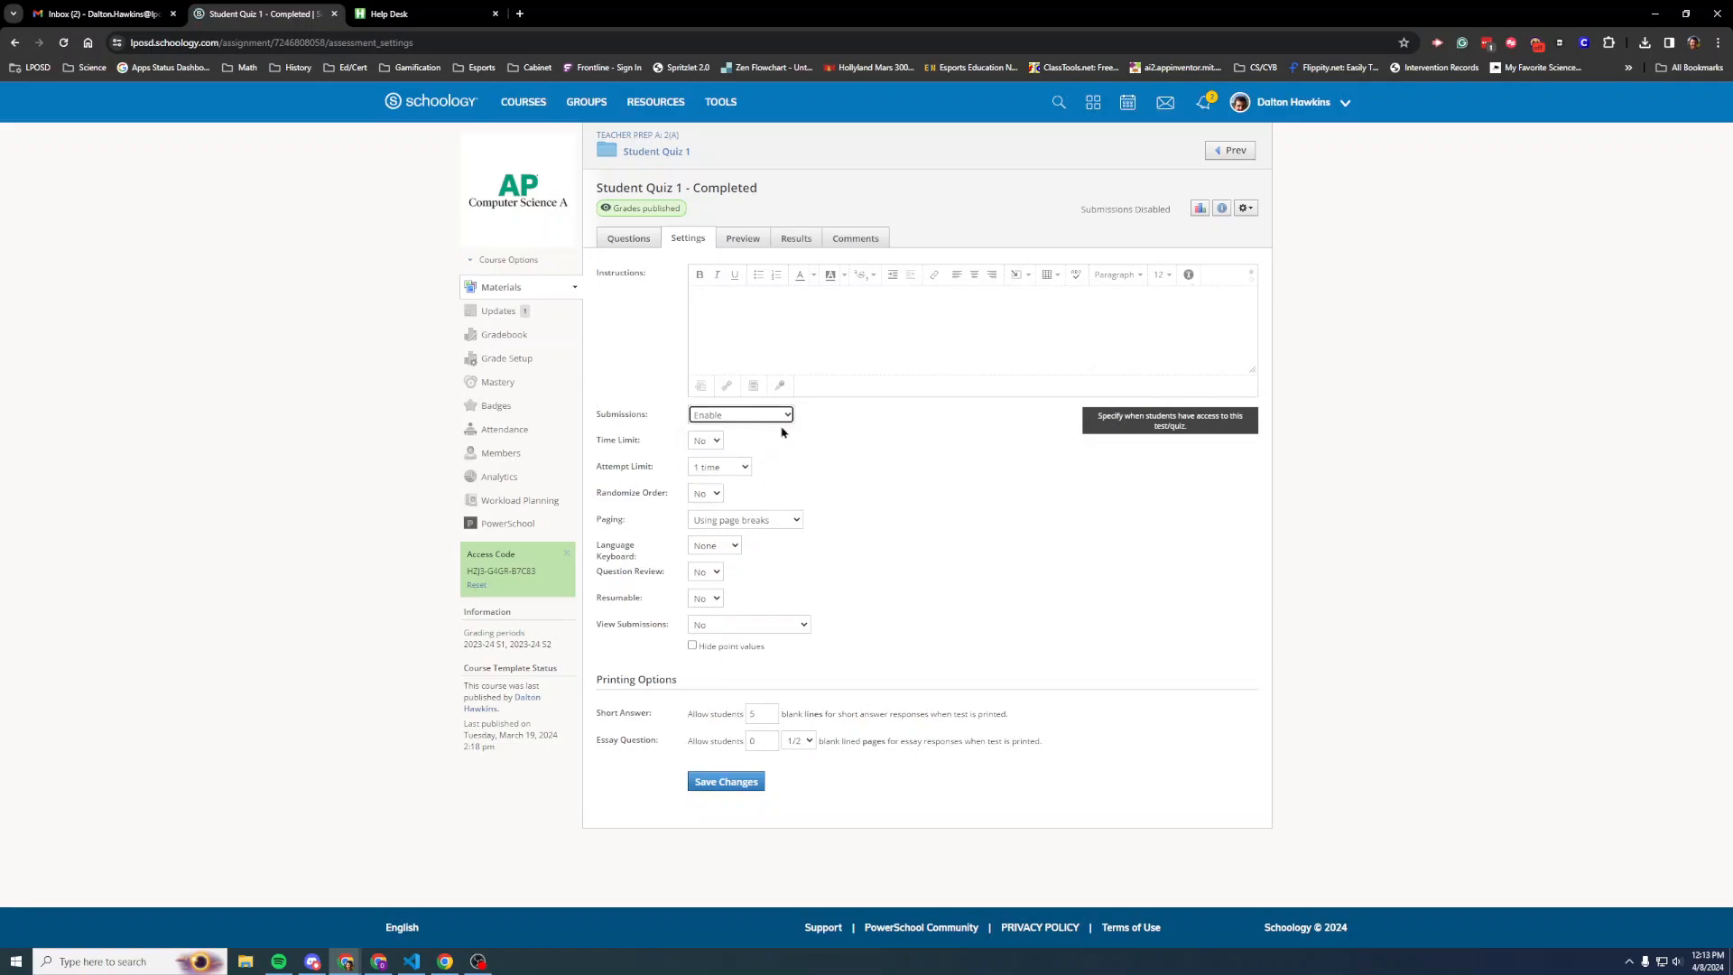
left_click(725, 471)
left_click(722, 479)
left_click(826, 470)
left_click(830, 483)
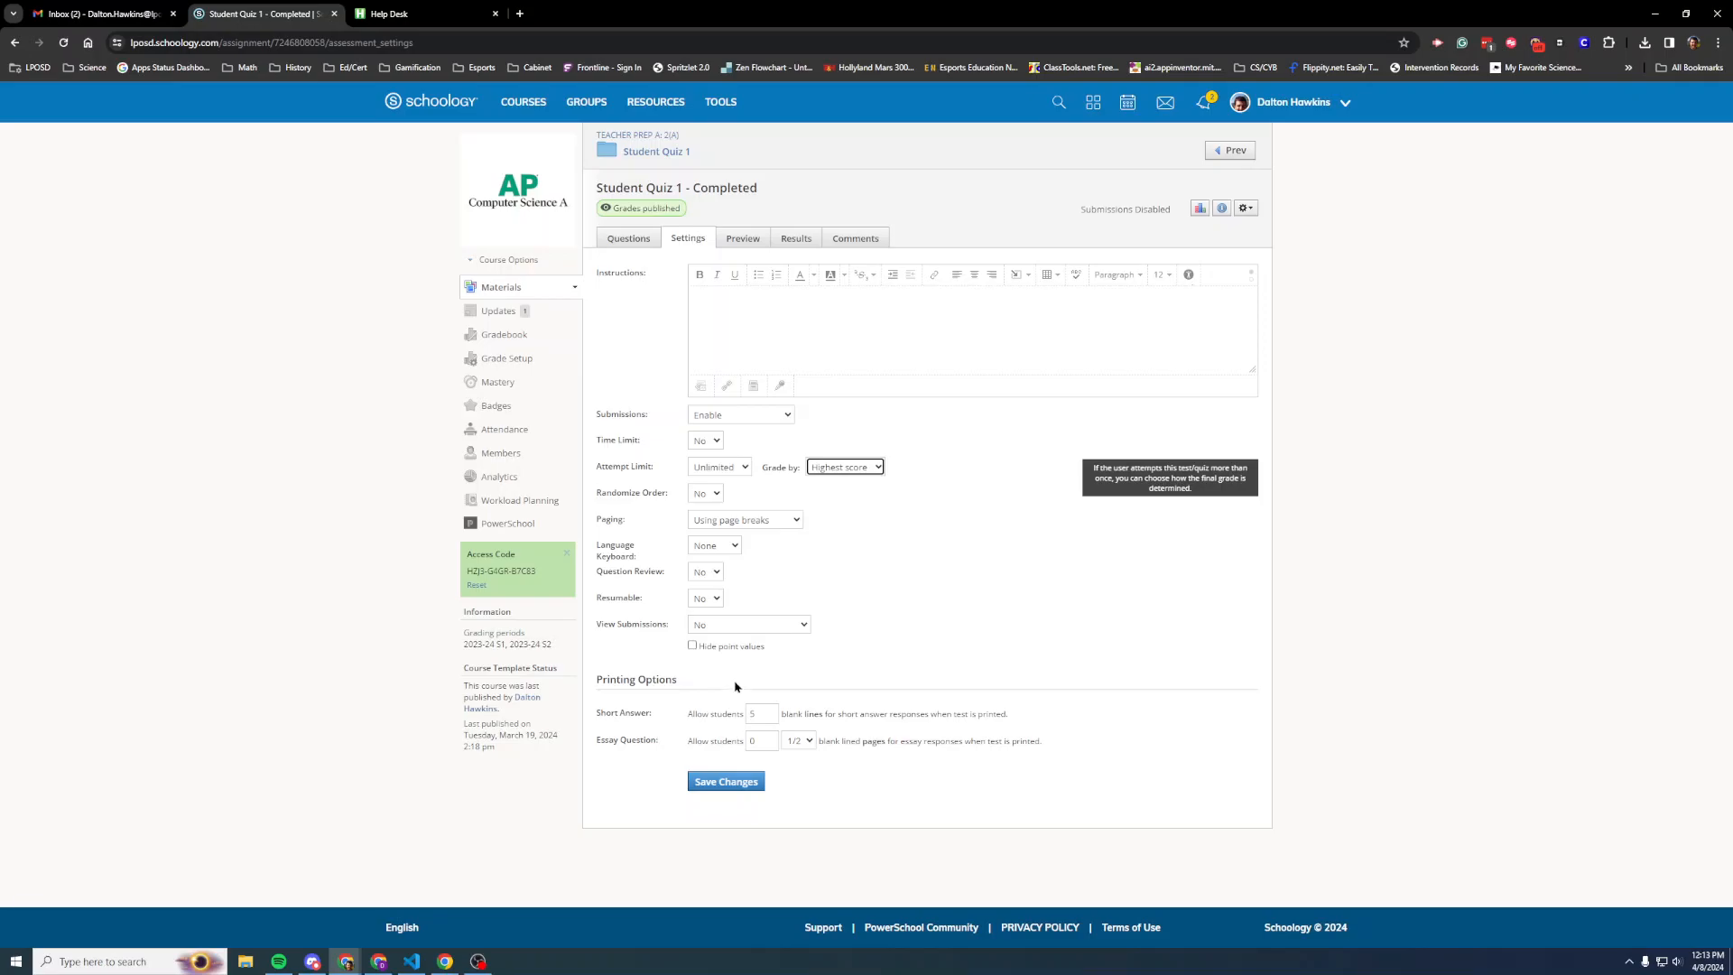
left_click(730, 782)
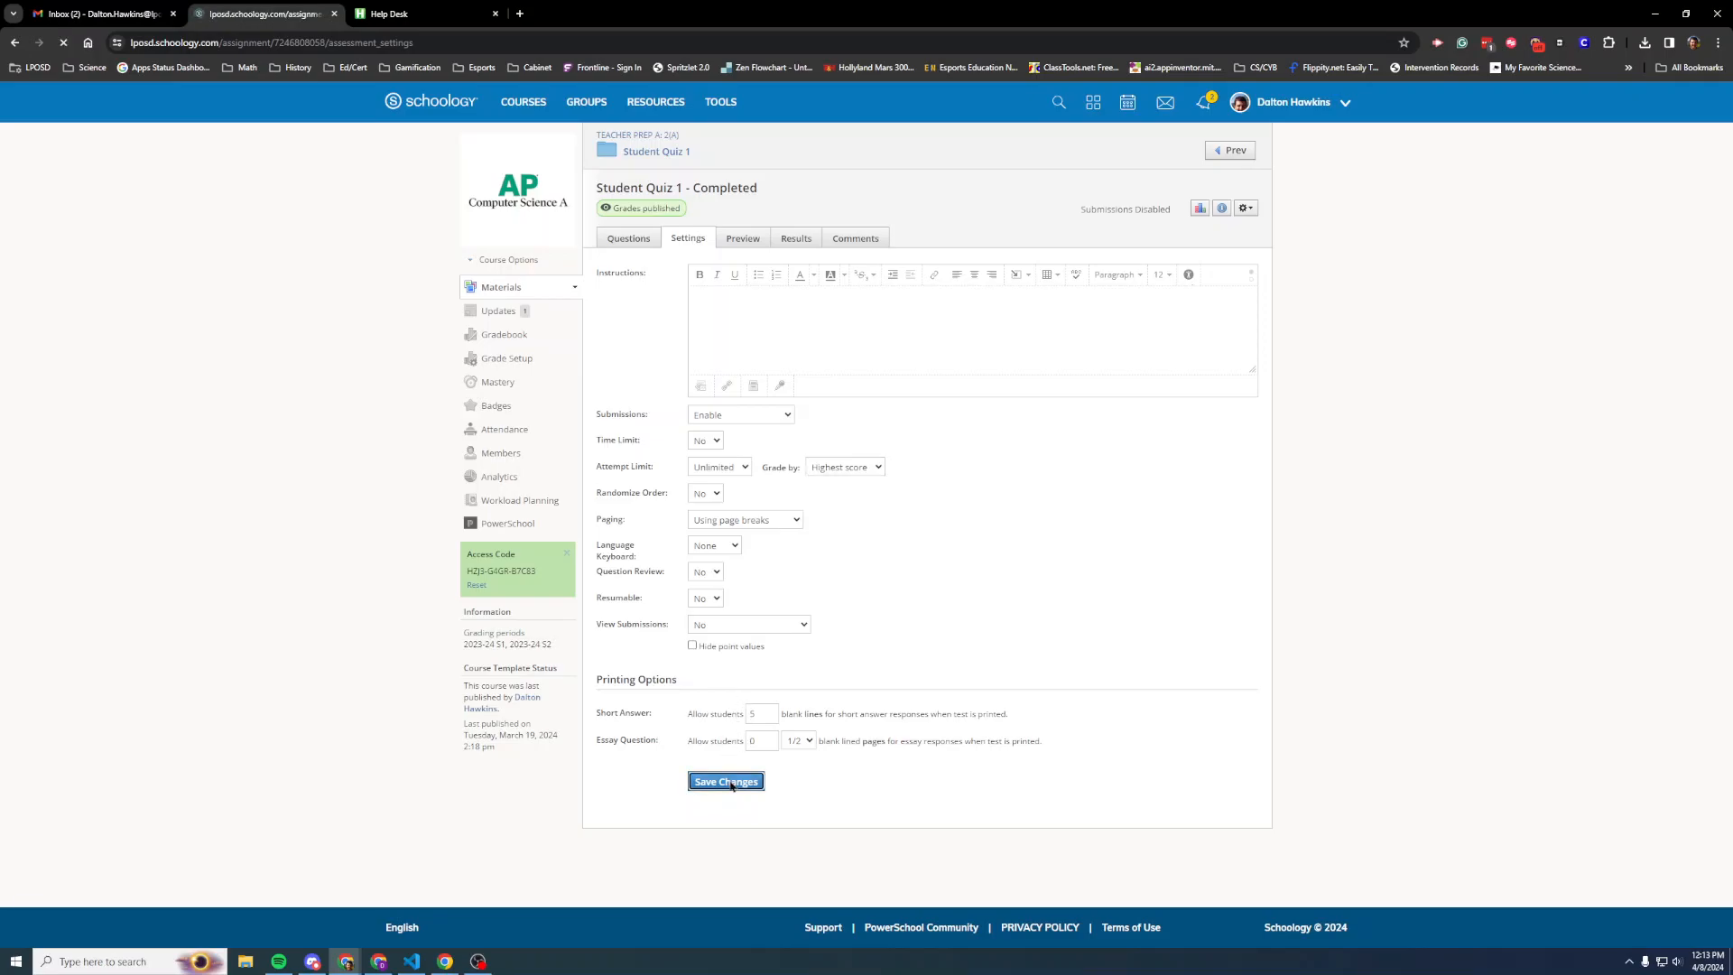
Enable submissions in the settings of the ungraded Student Quiz 1 and save the changes
left_click(675, 179)
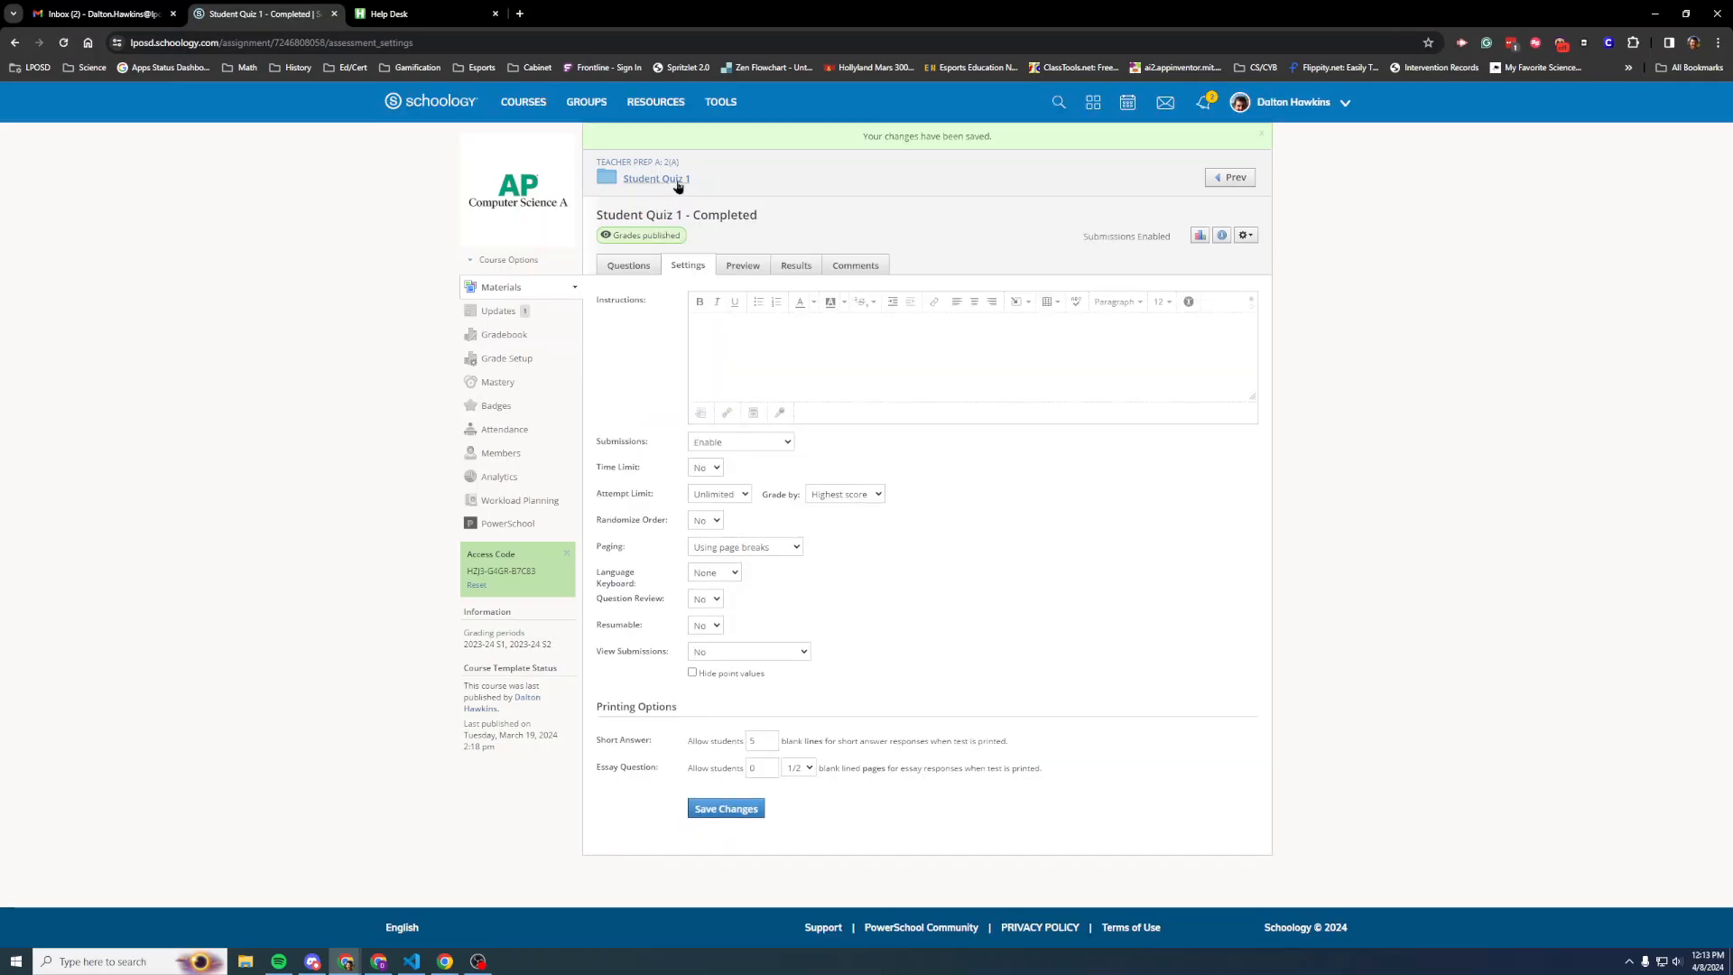
left_click(689, 234)
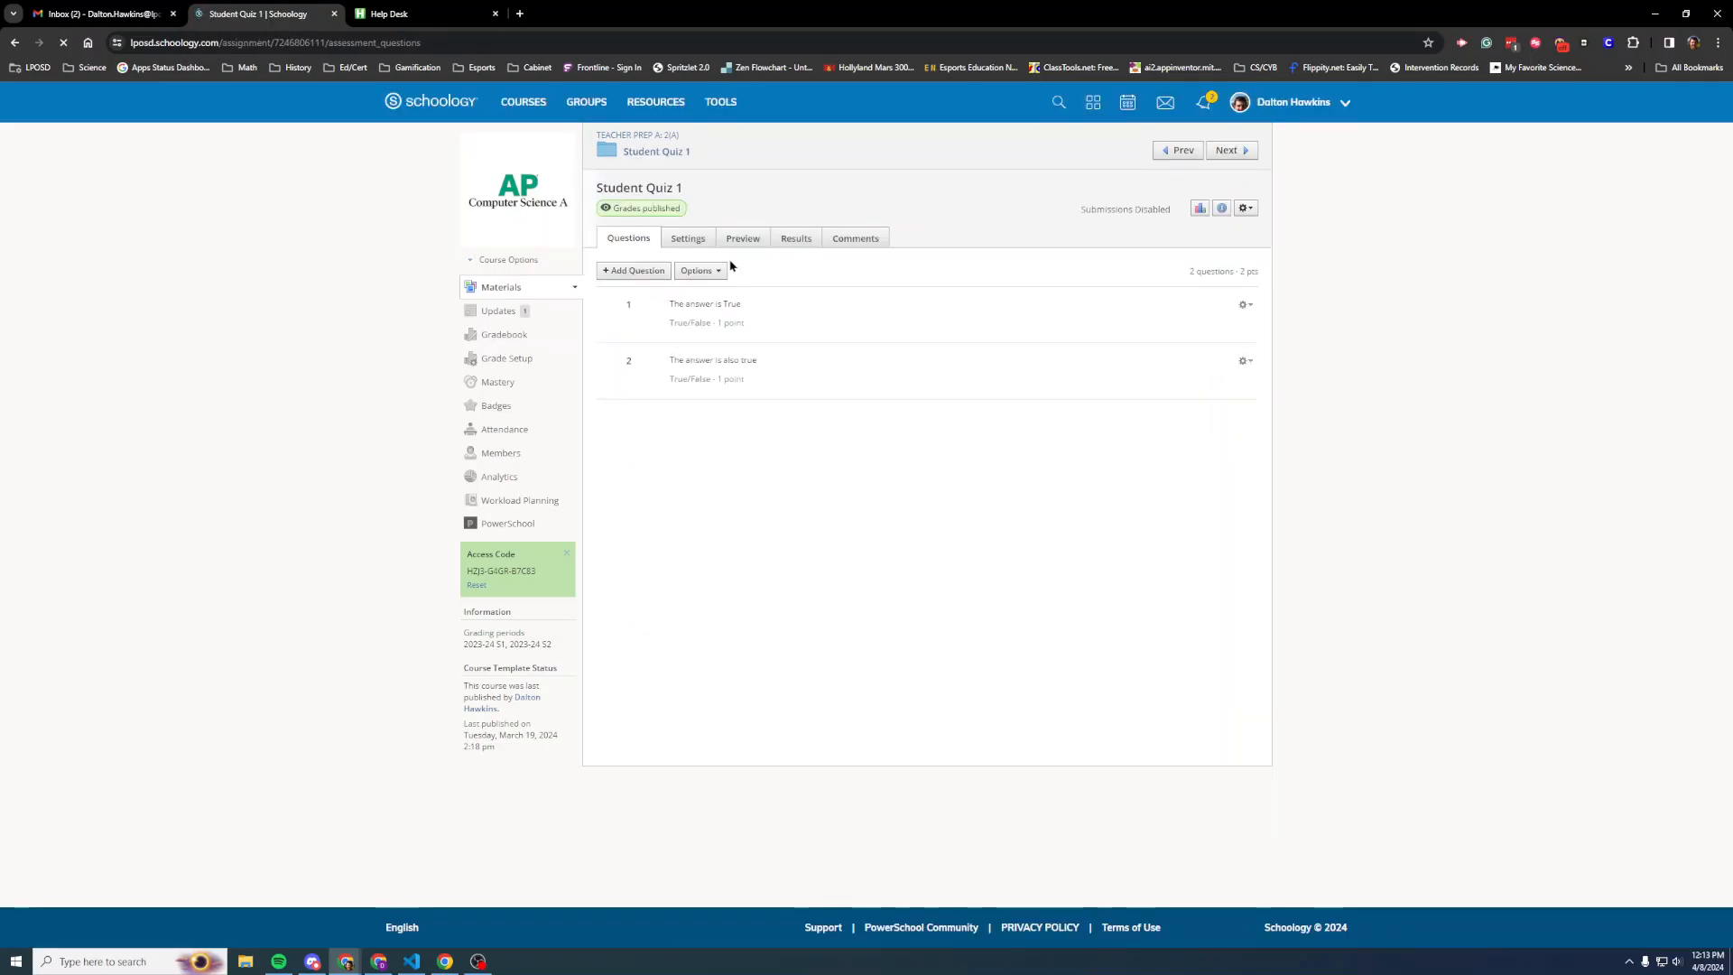
left_click(686, 242)
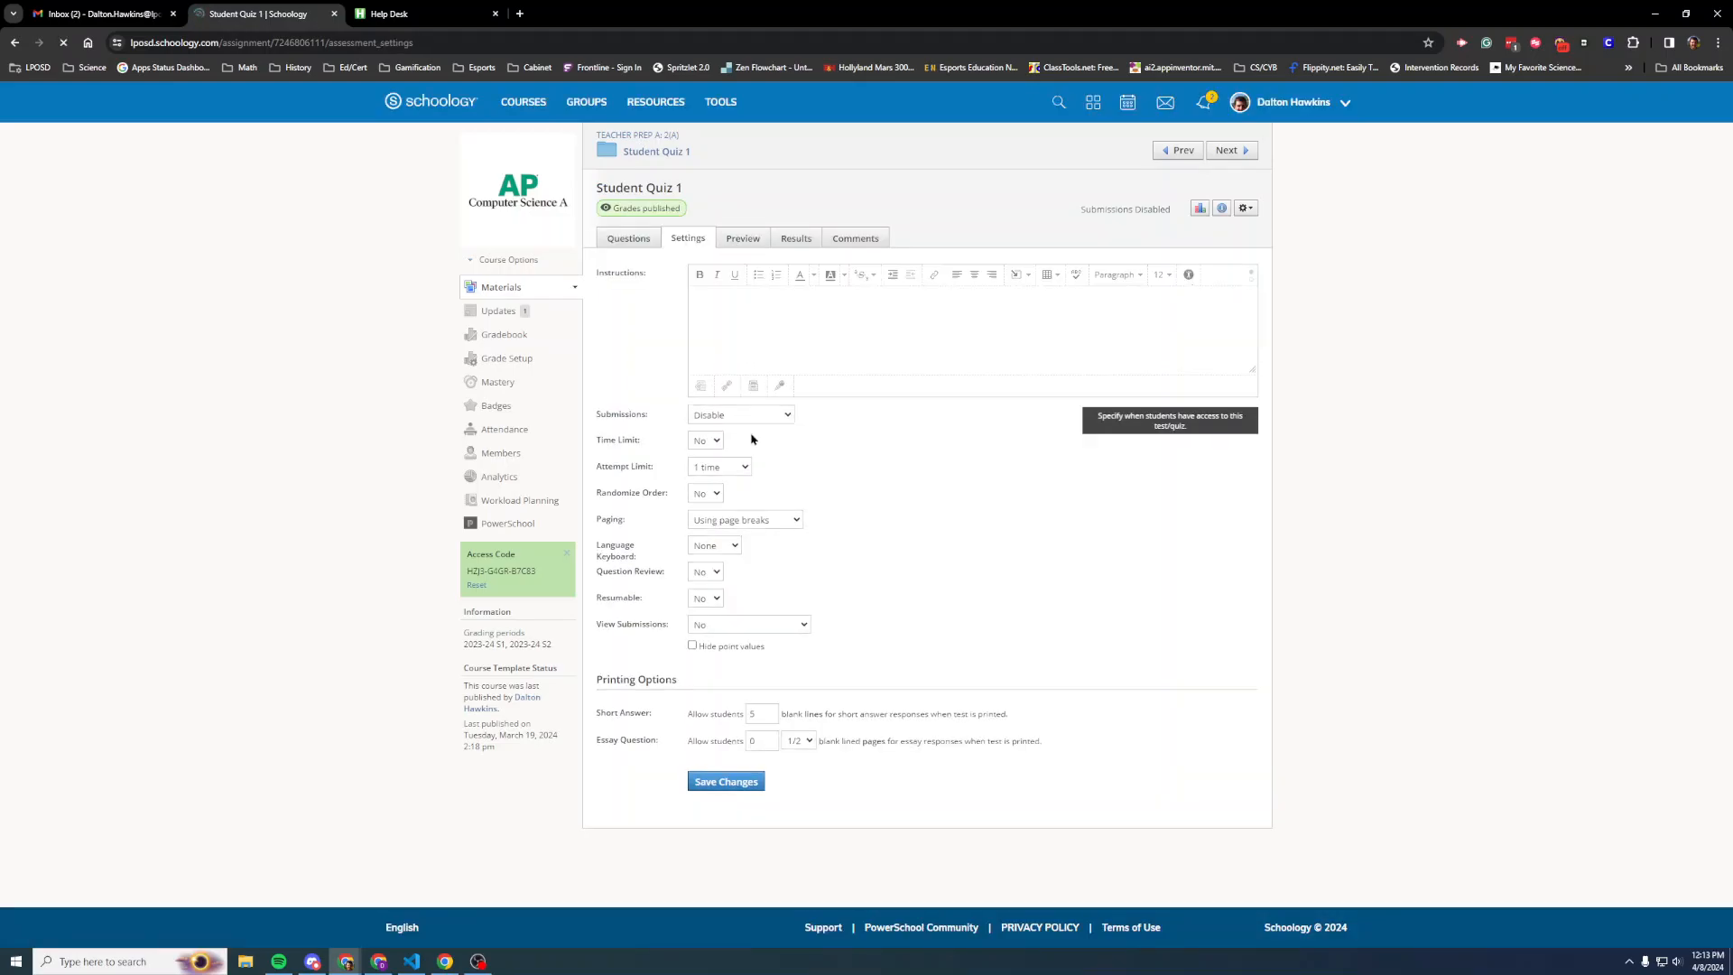
left_click(753, 422)
left_click(740, 432)
left_click(728, 782)
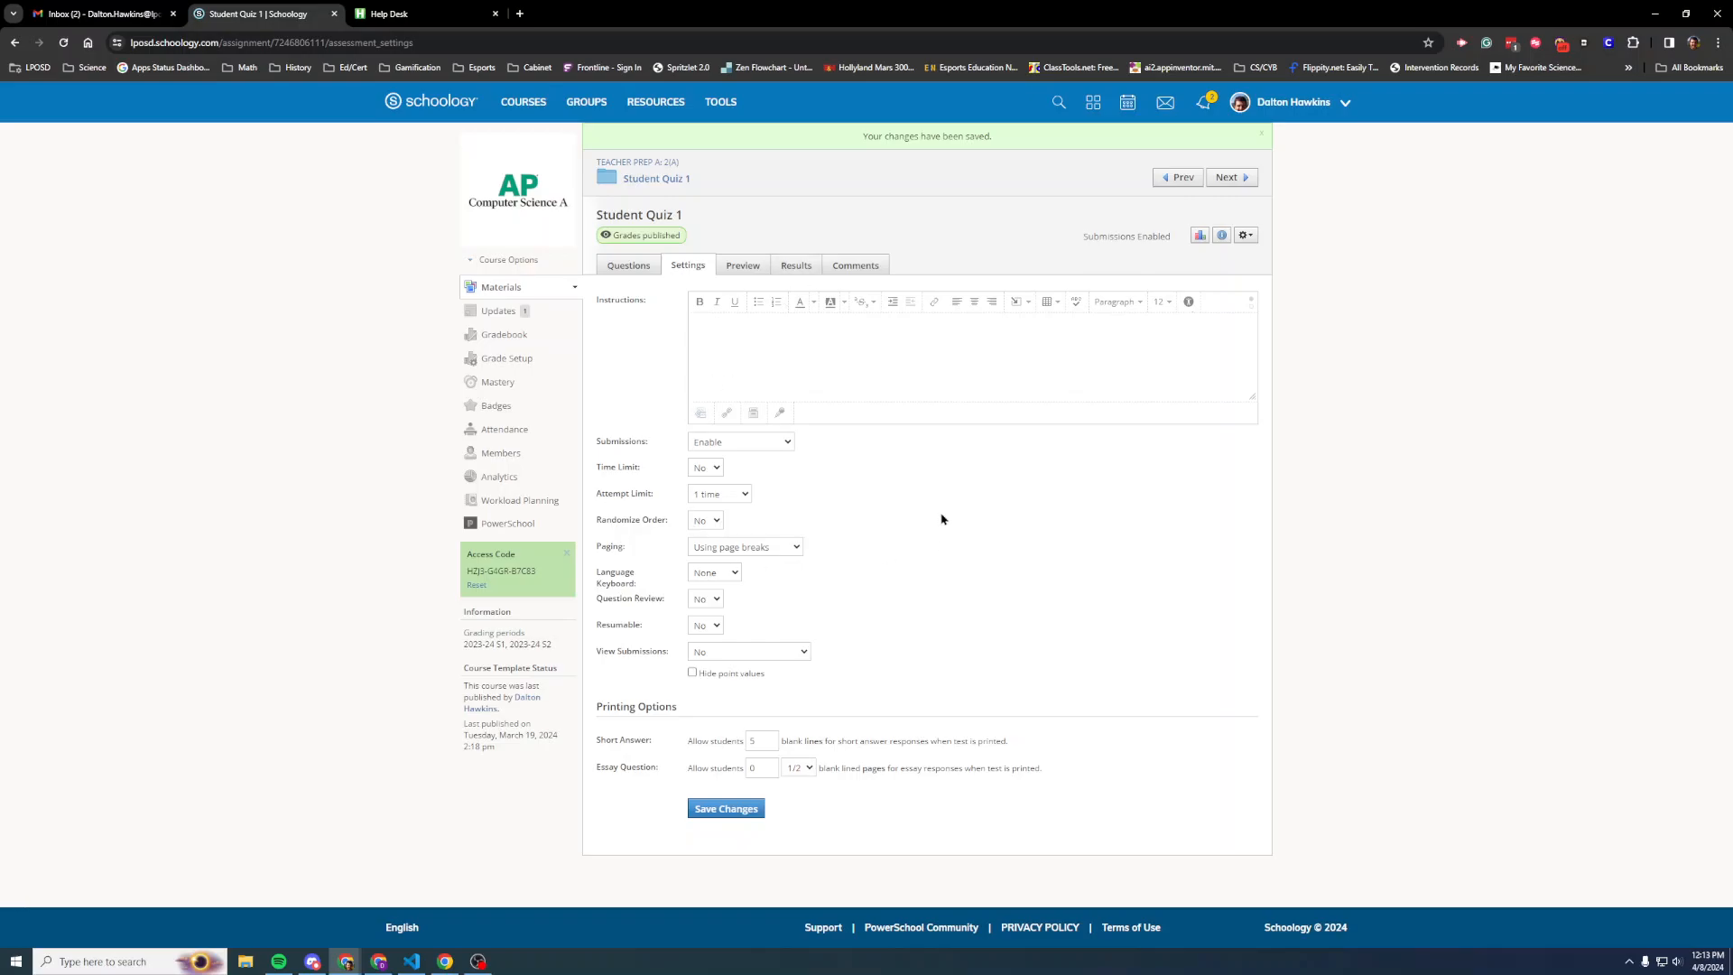
Add a student completion rule to the Student Quiz 1 folder requiring a score of at least 100 on Student Quiz 1
left_click(657, 178)
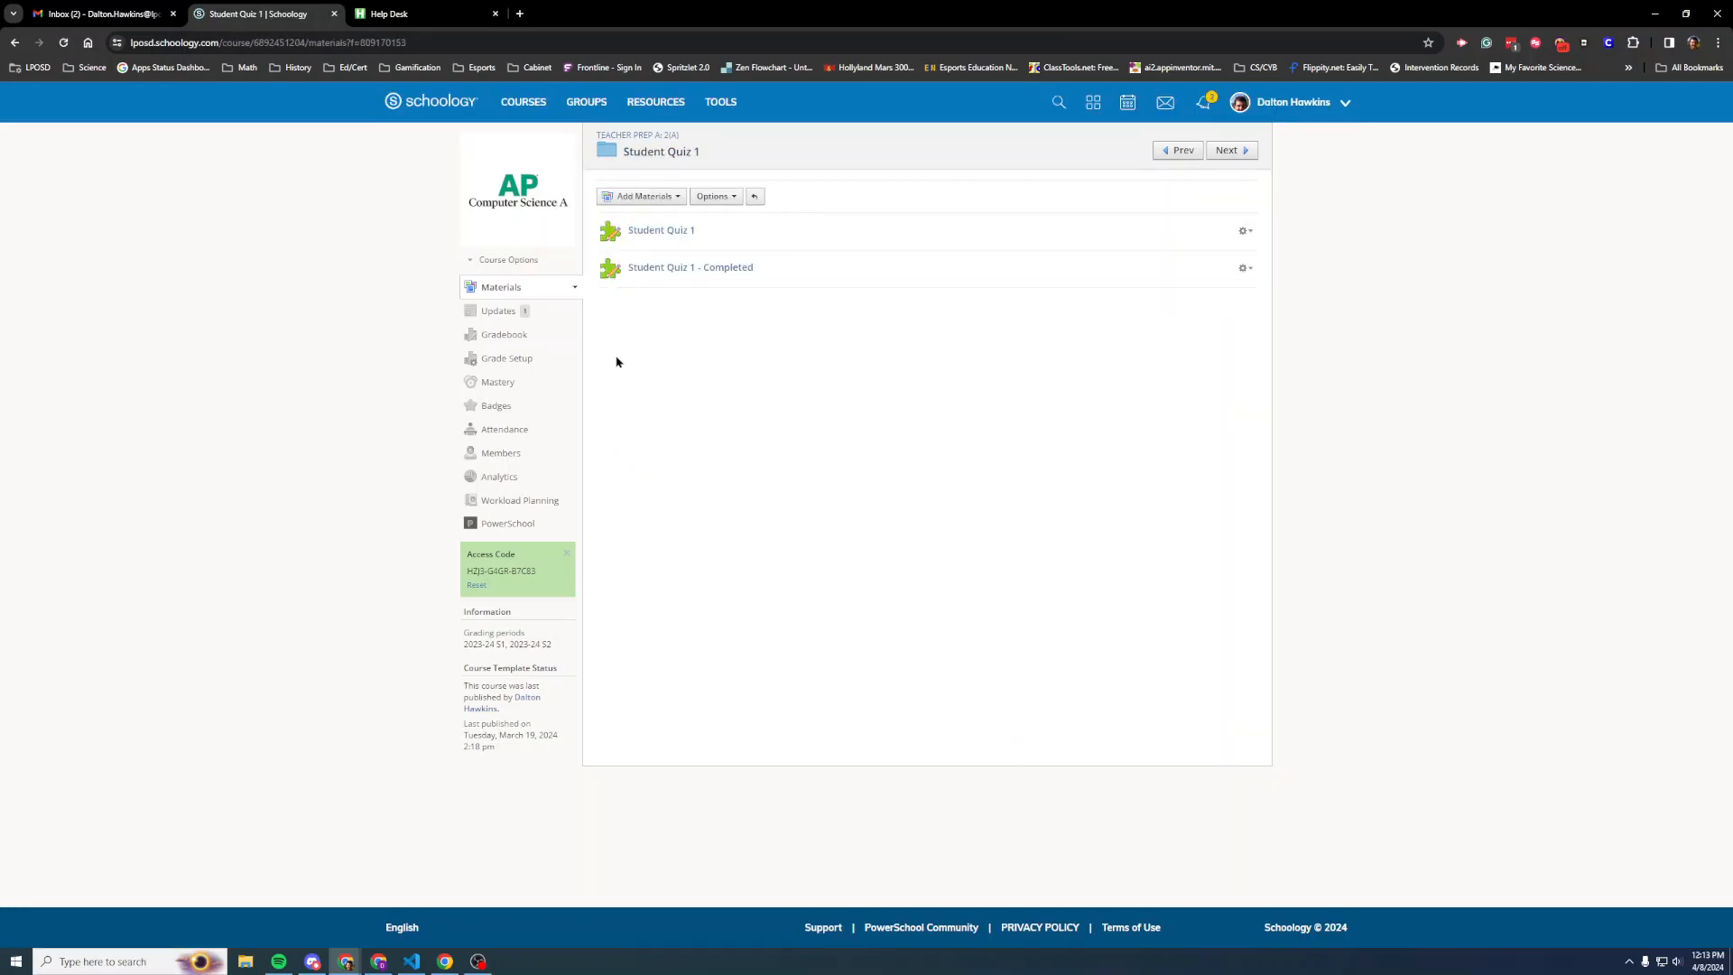
left_click(727, 197)
left_click(751, 238)
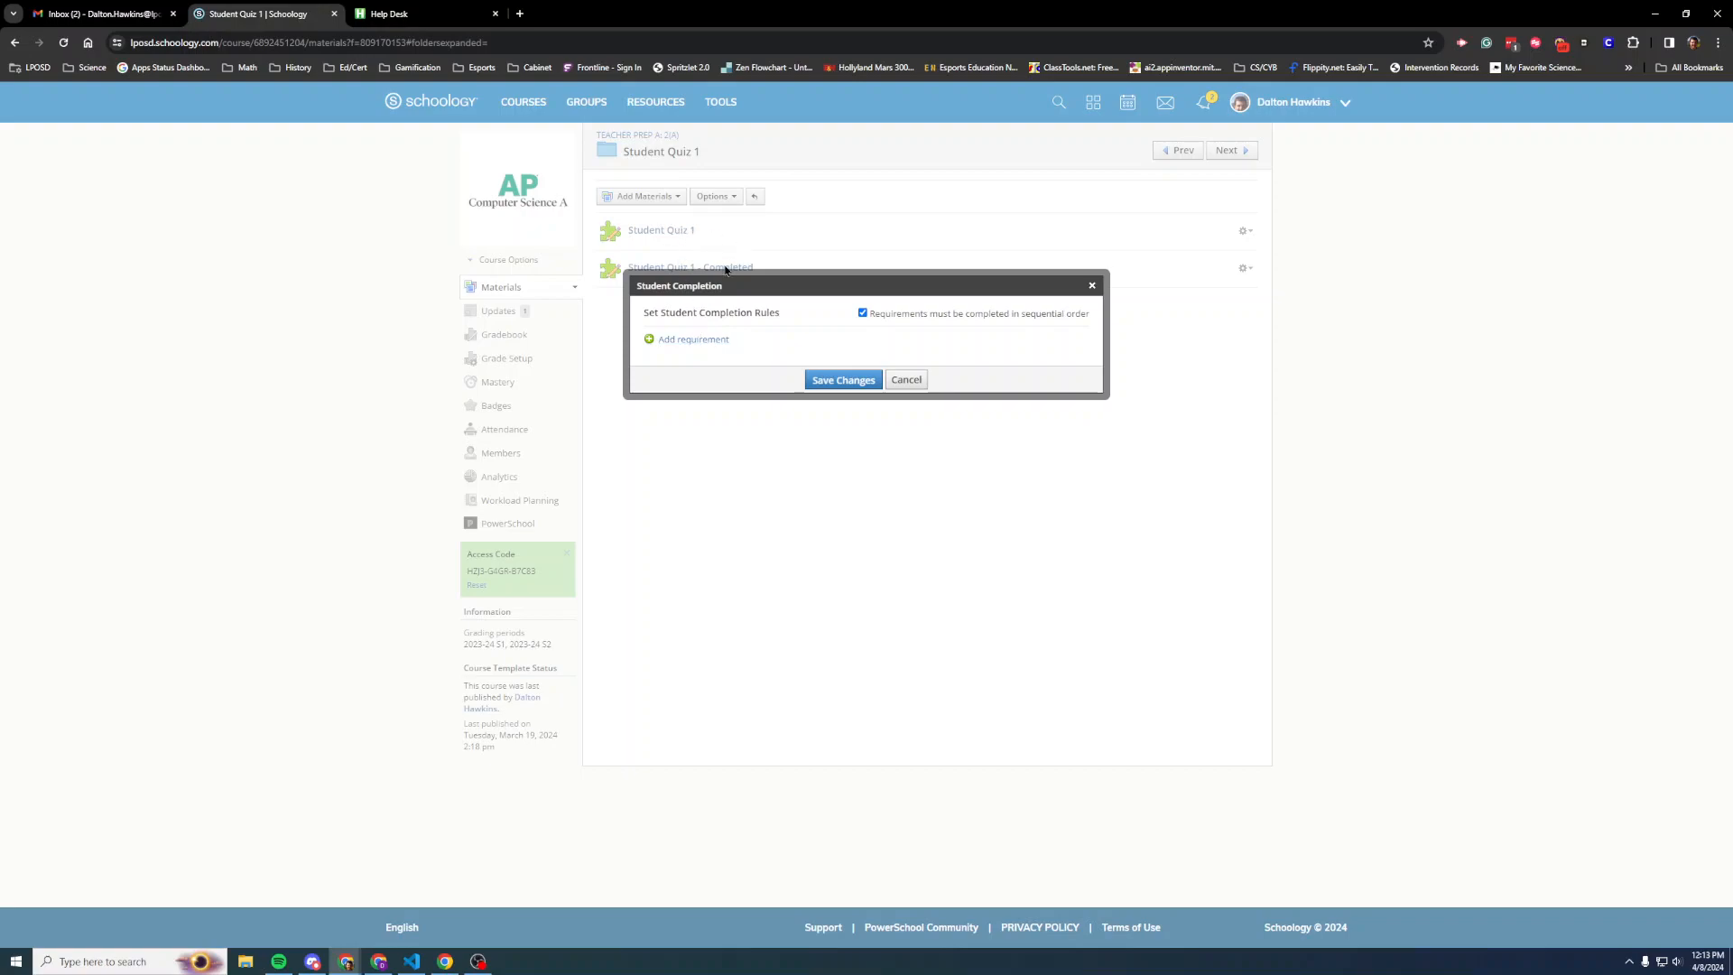
left_click(688, 339)
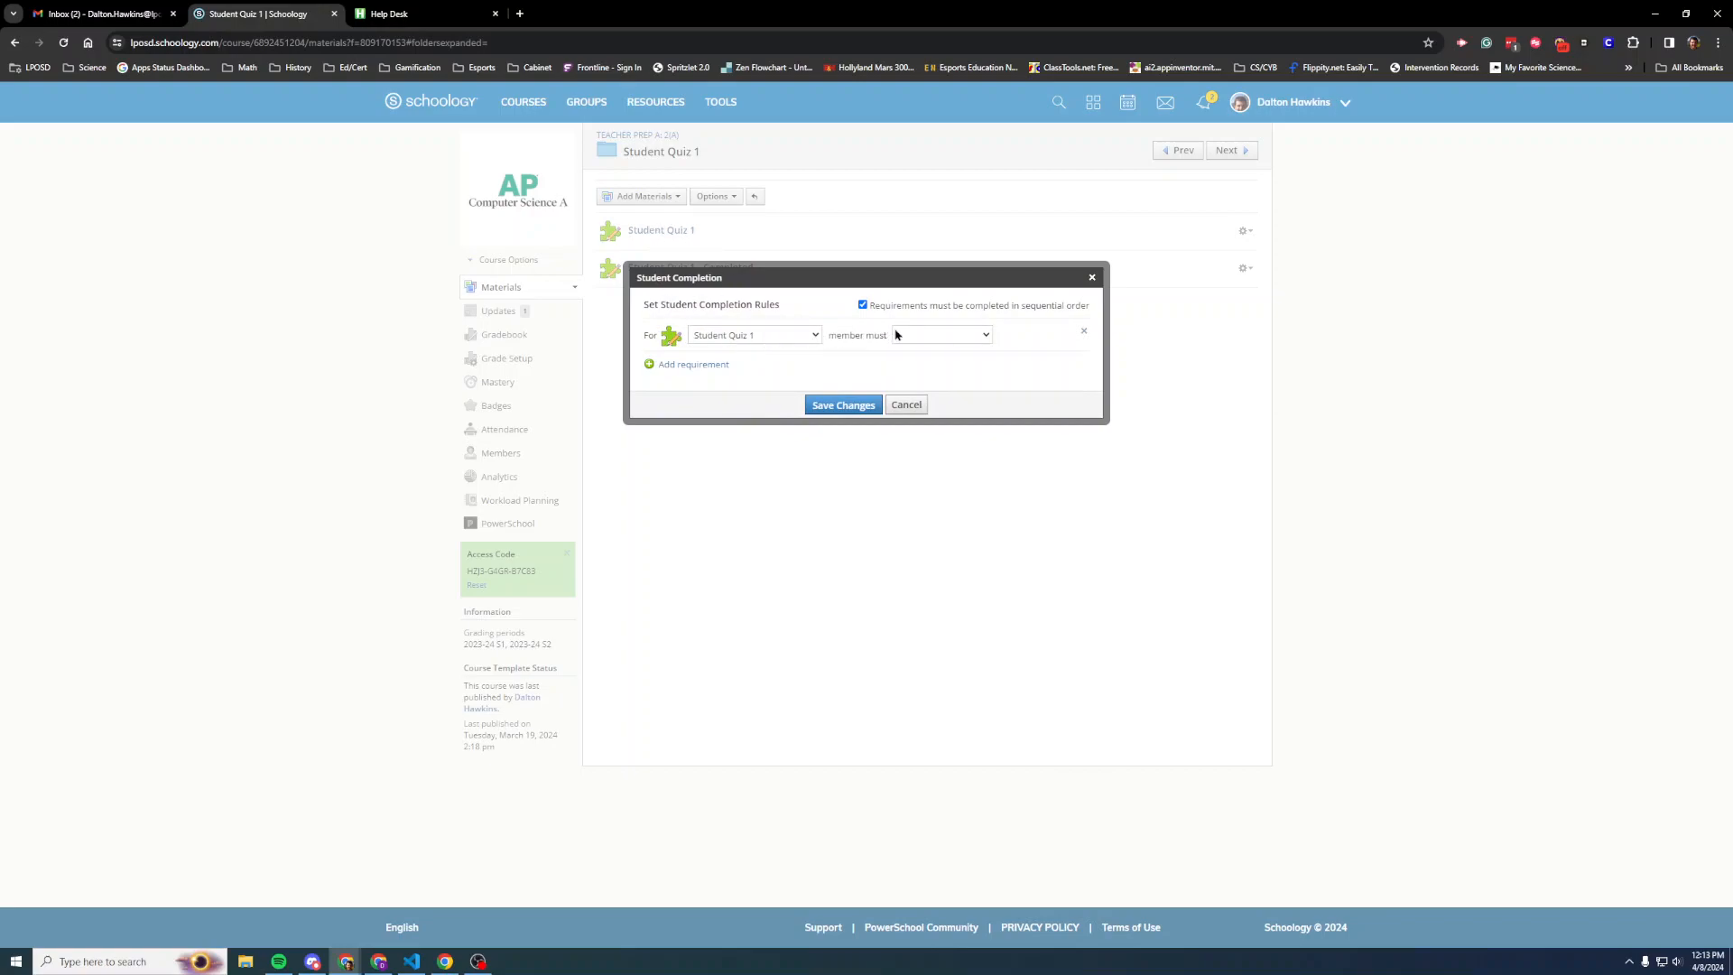
left_click(955, 337)
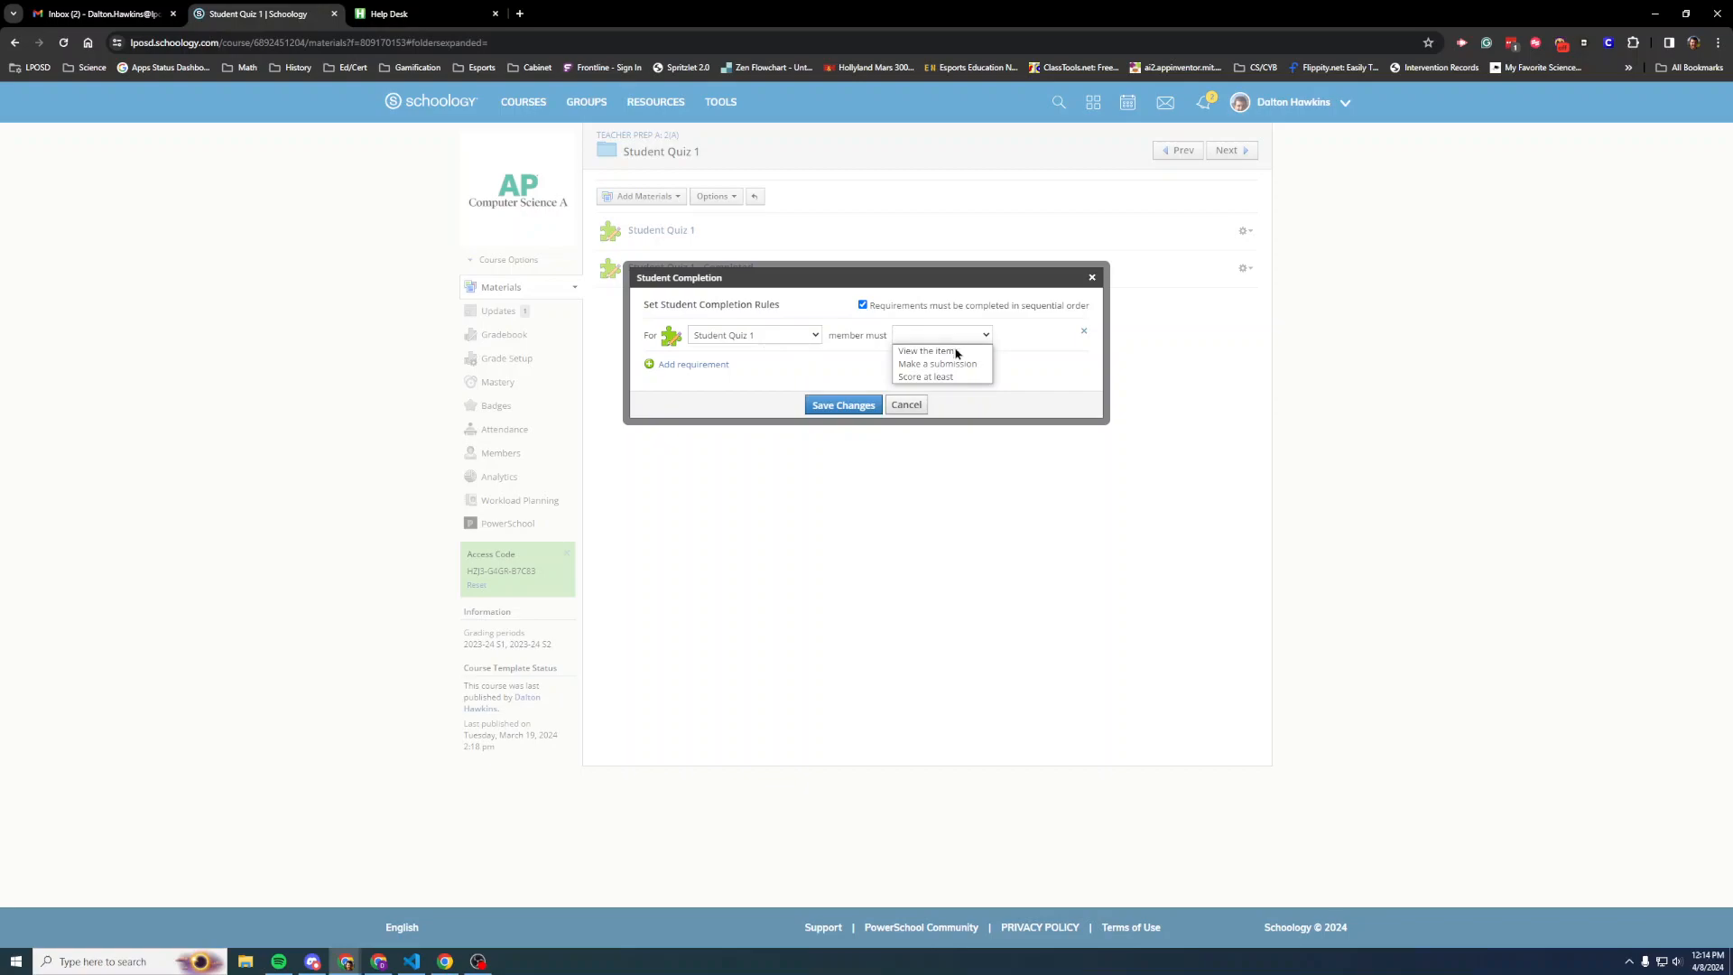
left_click(957, 380)
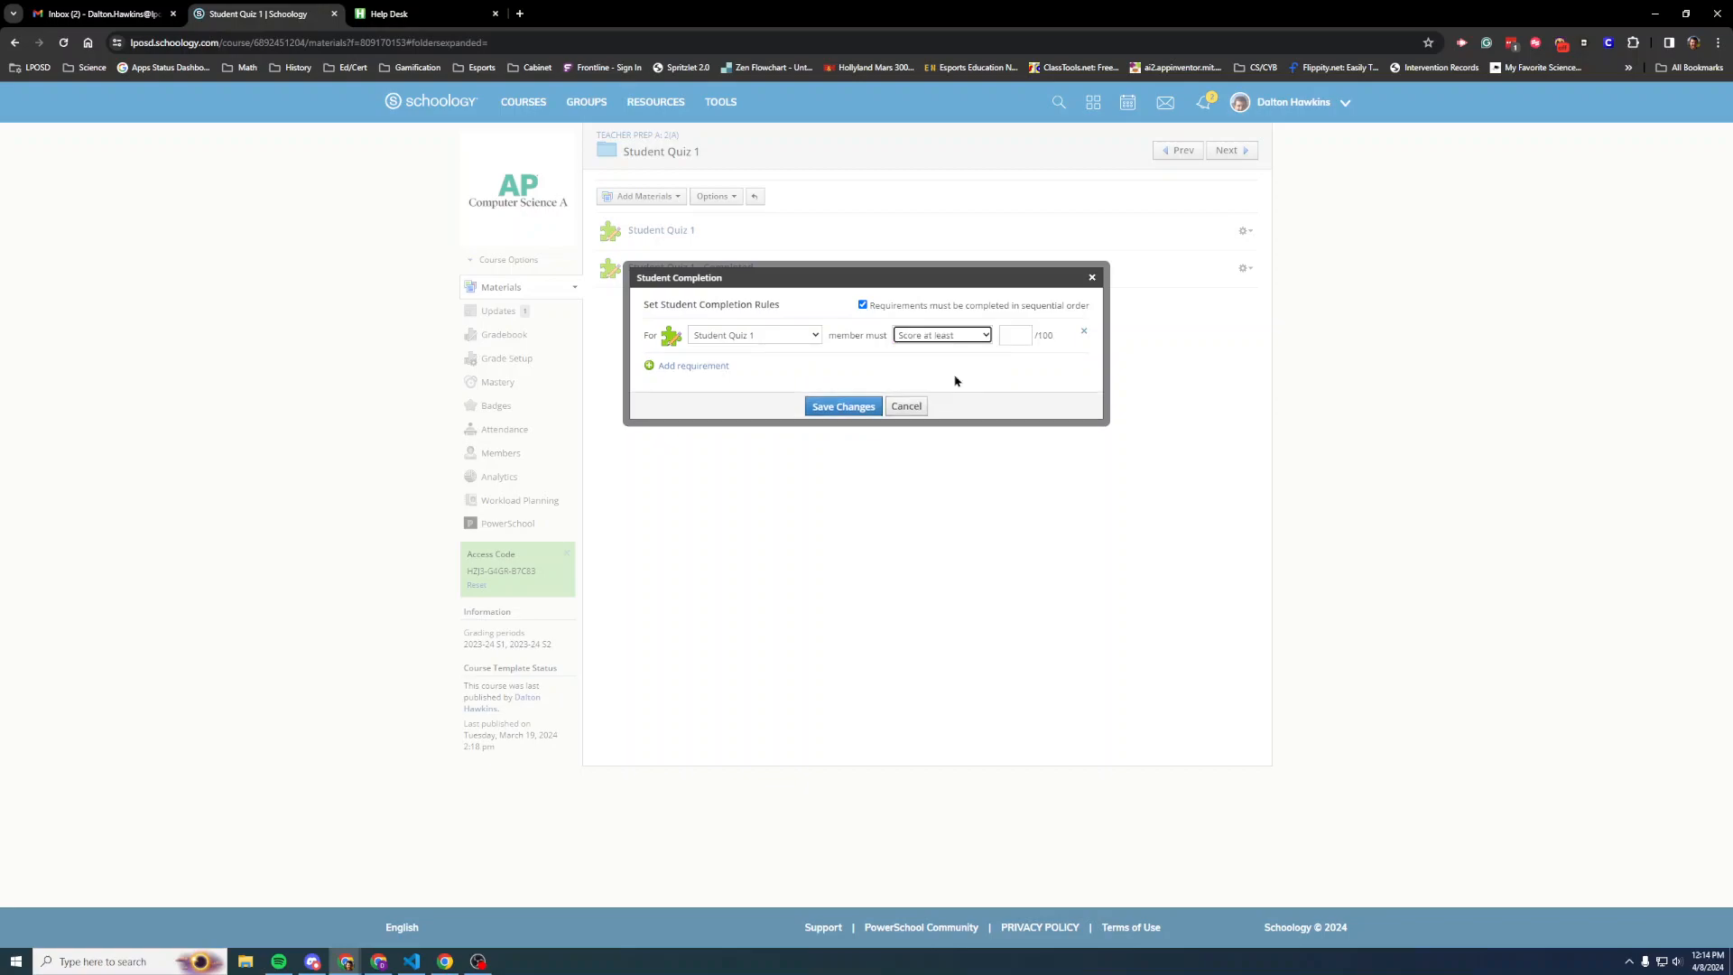
left_click(1025, 335)
left_click(1046, 367)
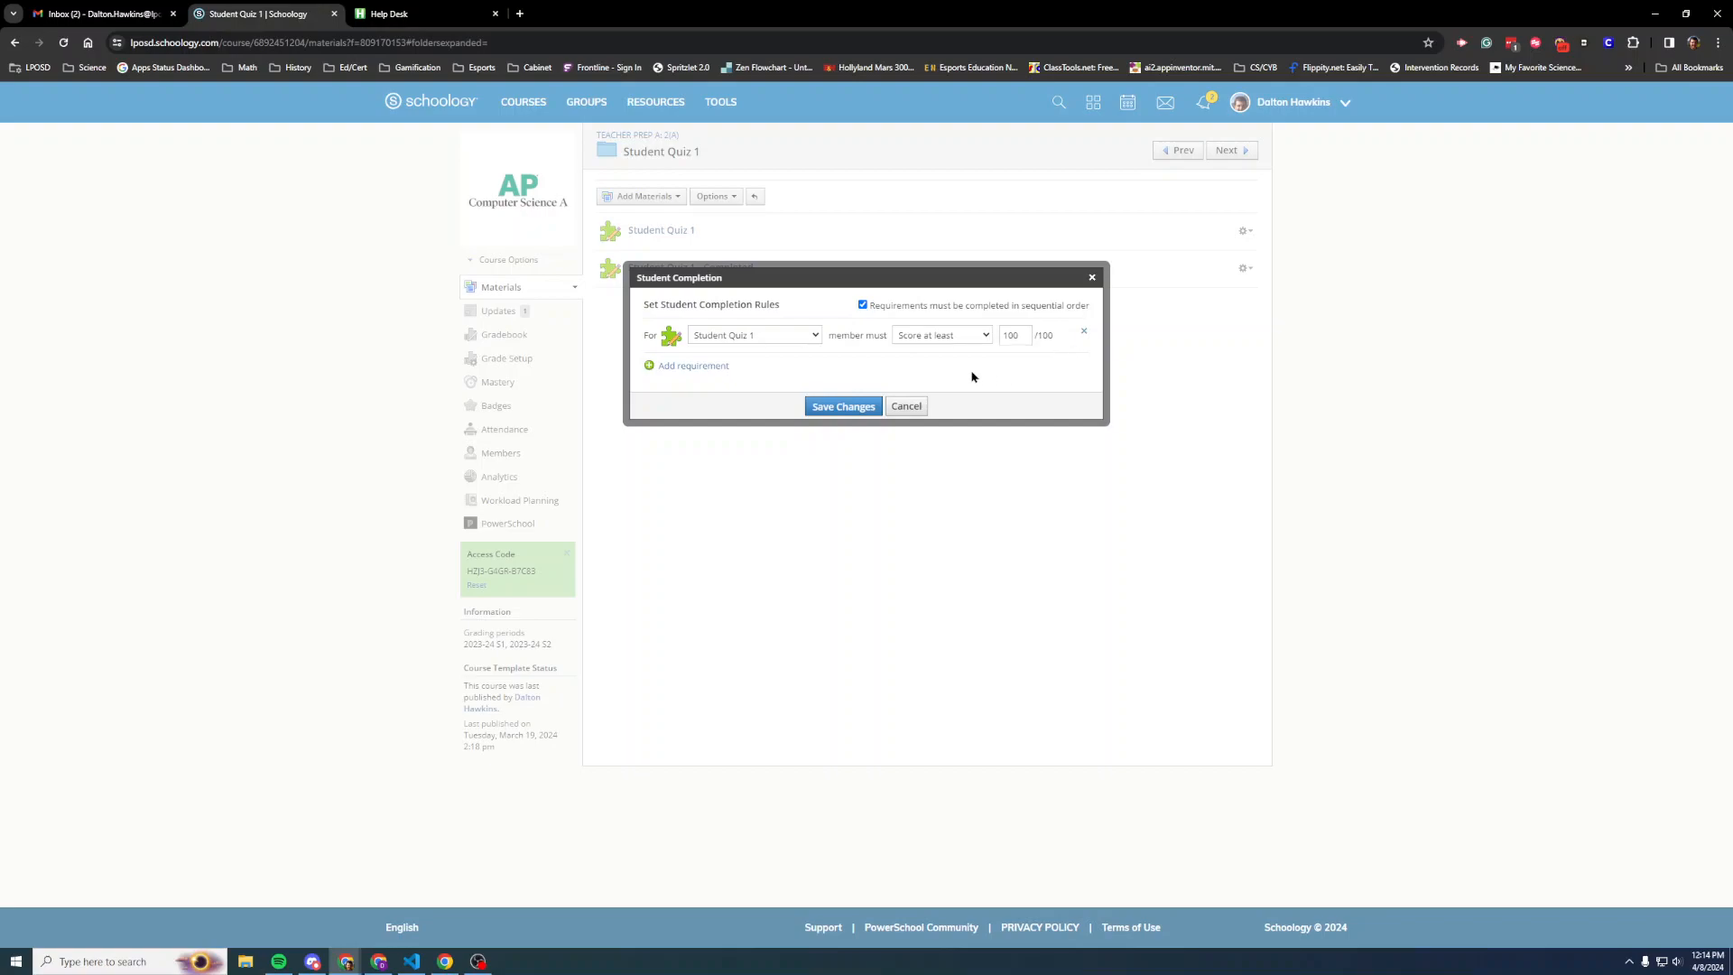
Add a second completion rule requiring a score of at least 10 on Student Quiz 1 - Completed, and save the rules
left_click(721, 377)
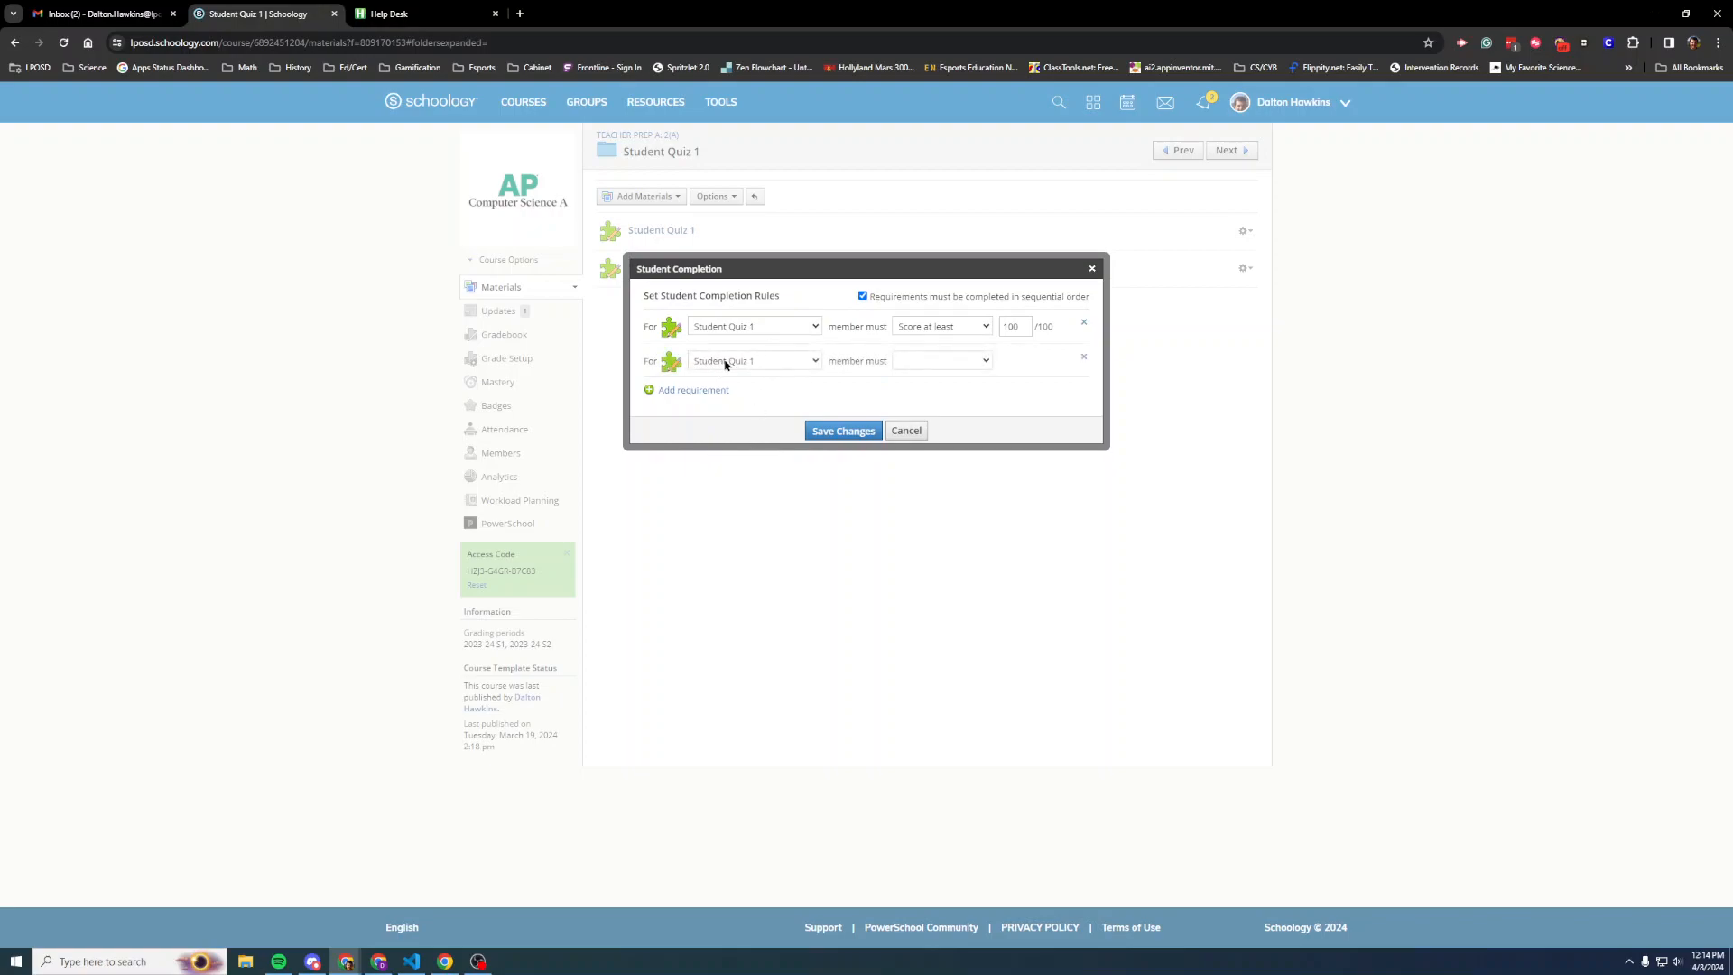
left_click(731, 362)
left_click(772, 389)
left_click(941, 362)
left_click(939, 398)
left_click(1024, 364)
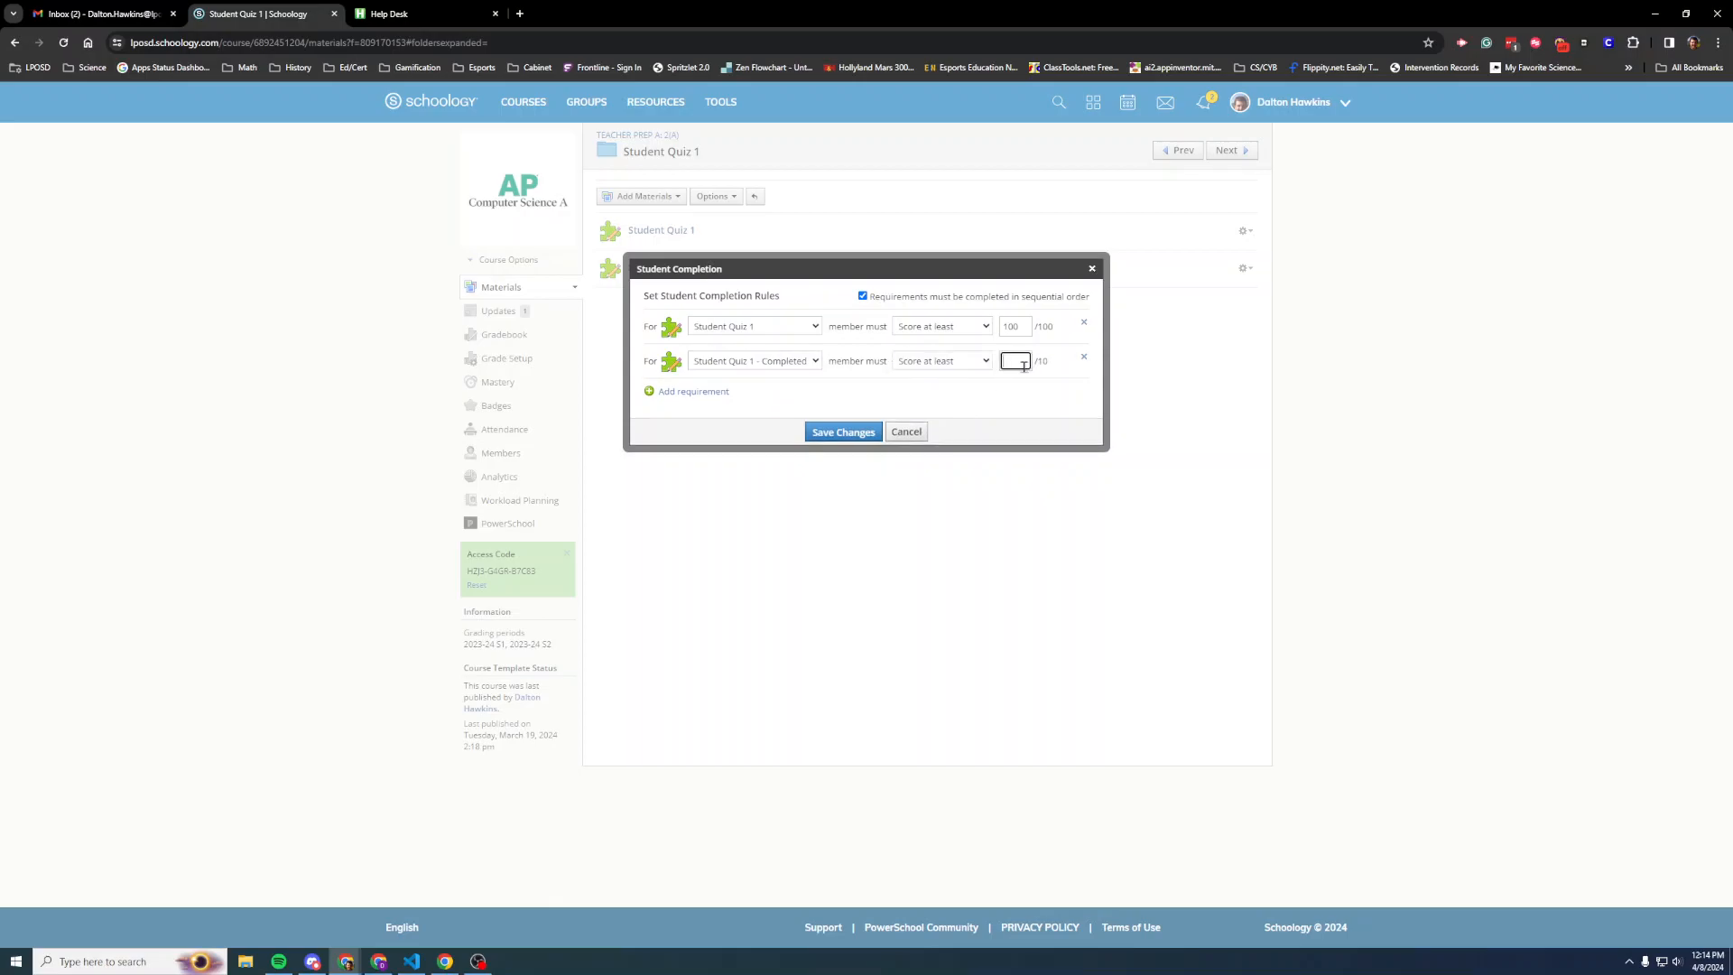
left_click(857, 435)
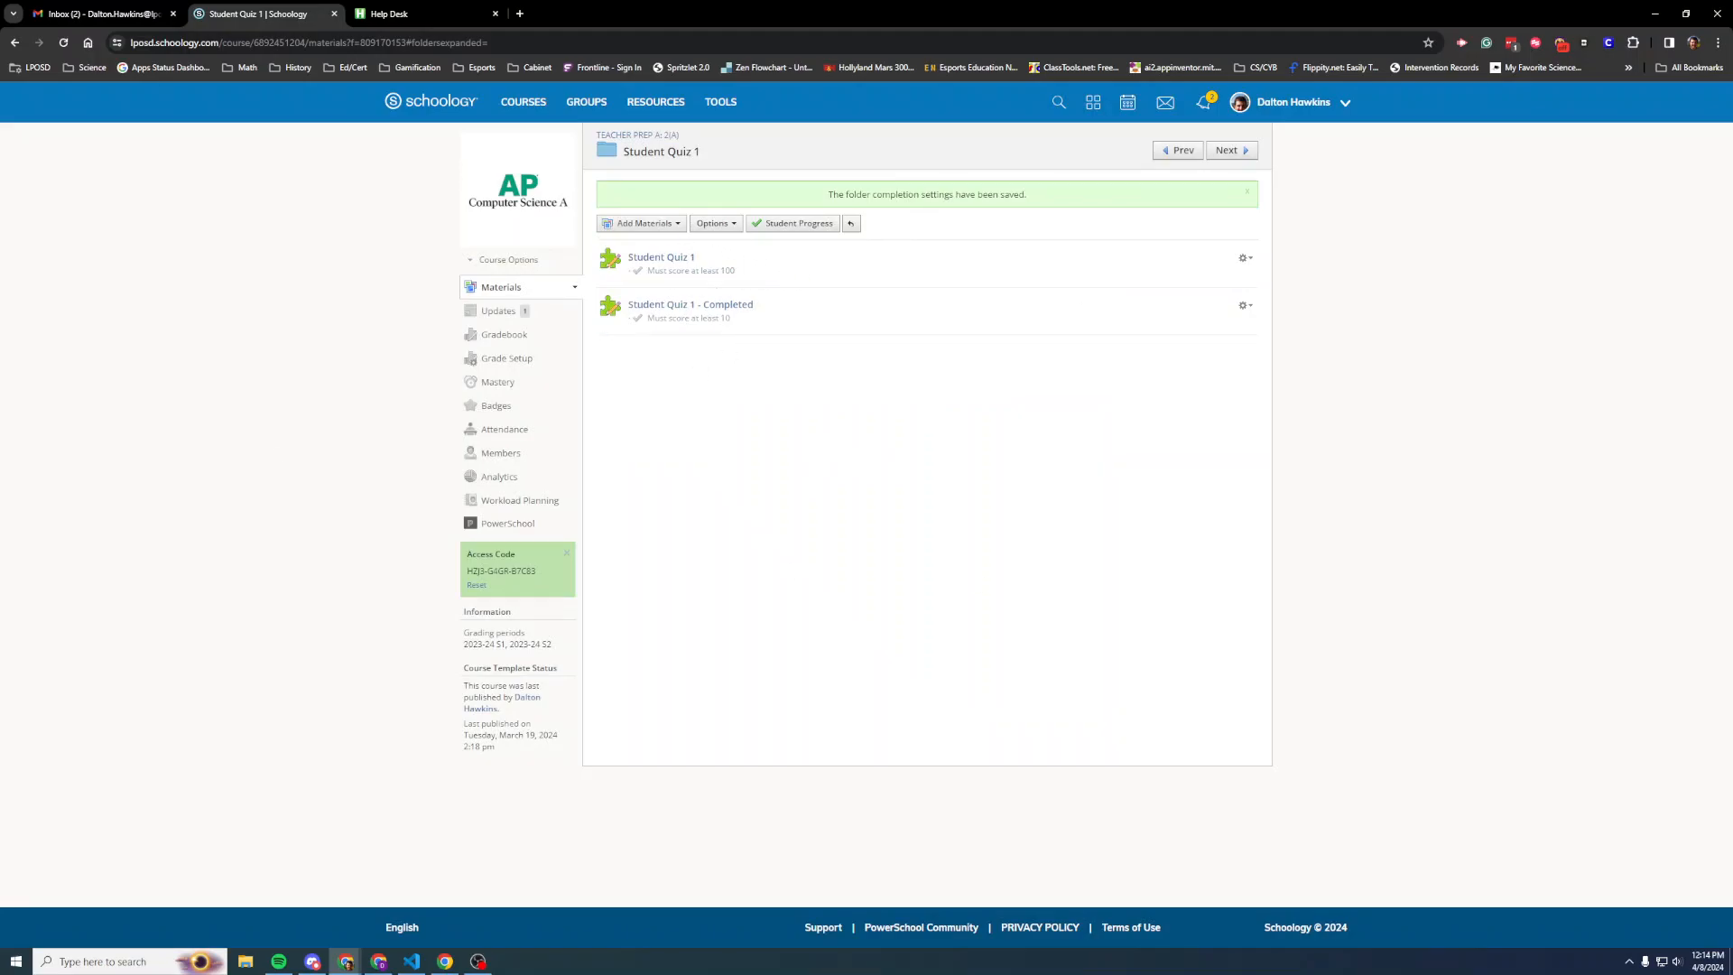
Switch to the test student's browser window, open the Student Quiz 1 folder and try to open Student Quiz 1 - Completed
key("alt+Tab")
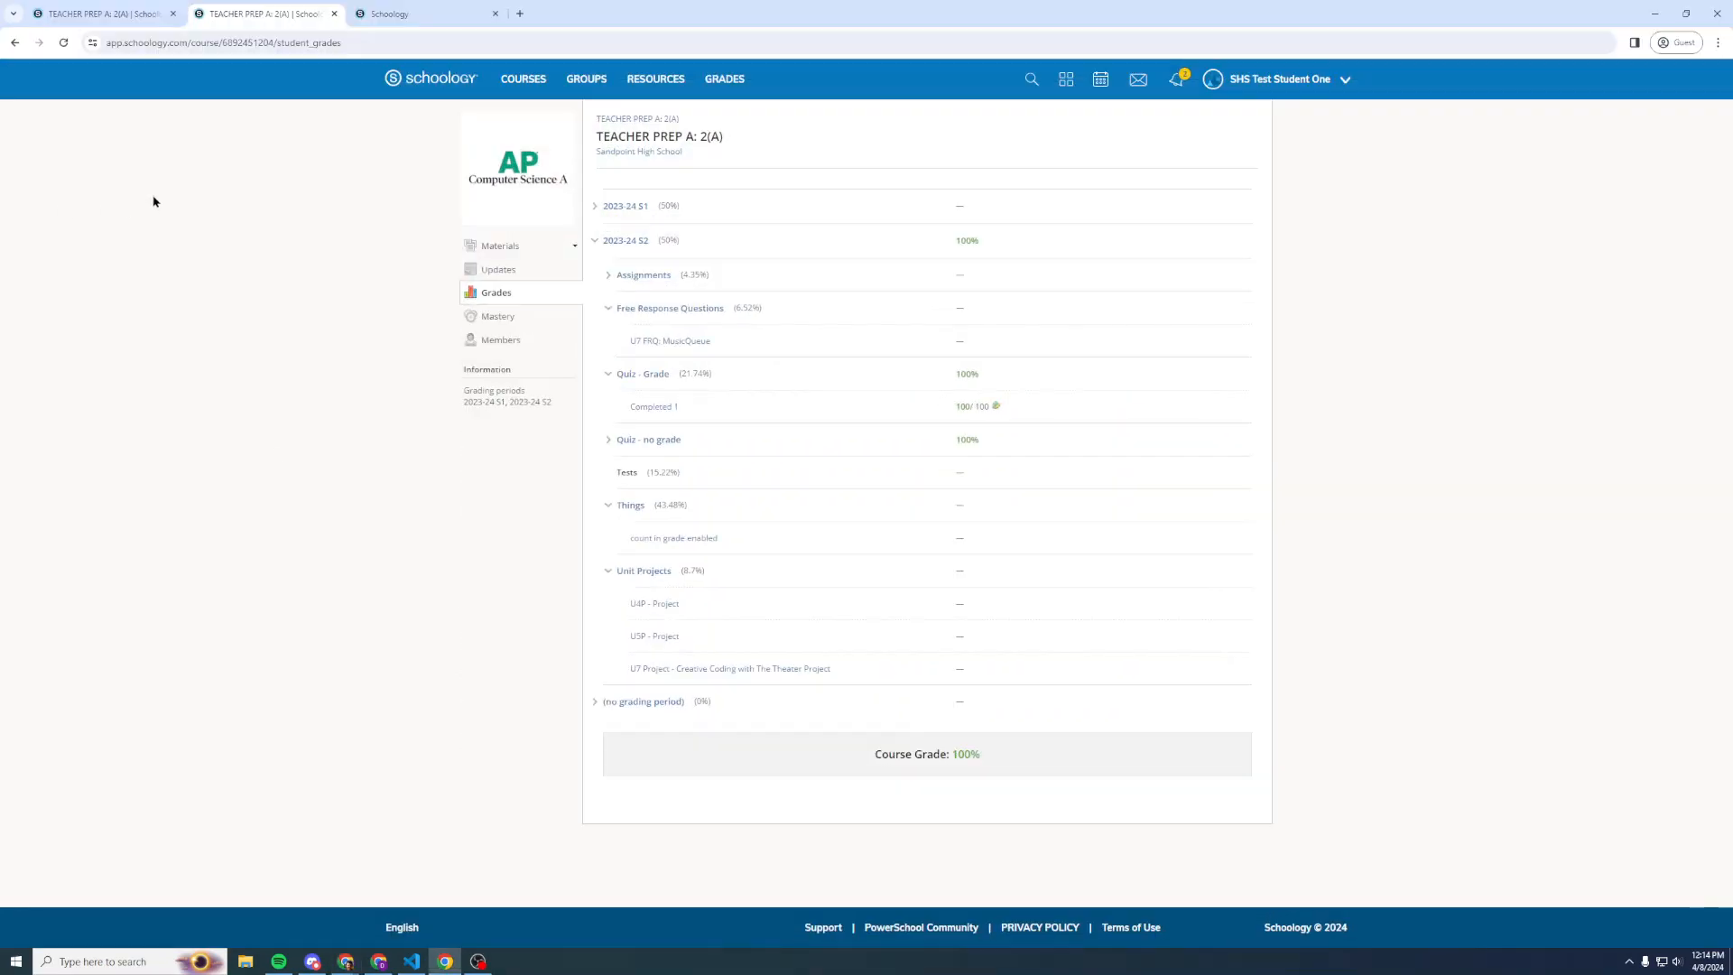
left_click(511, 249)
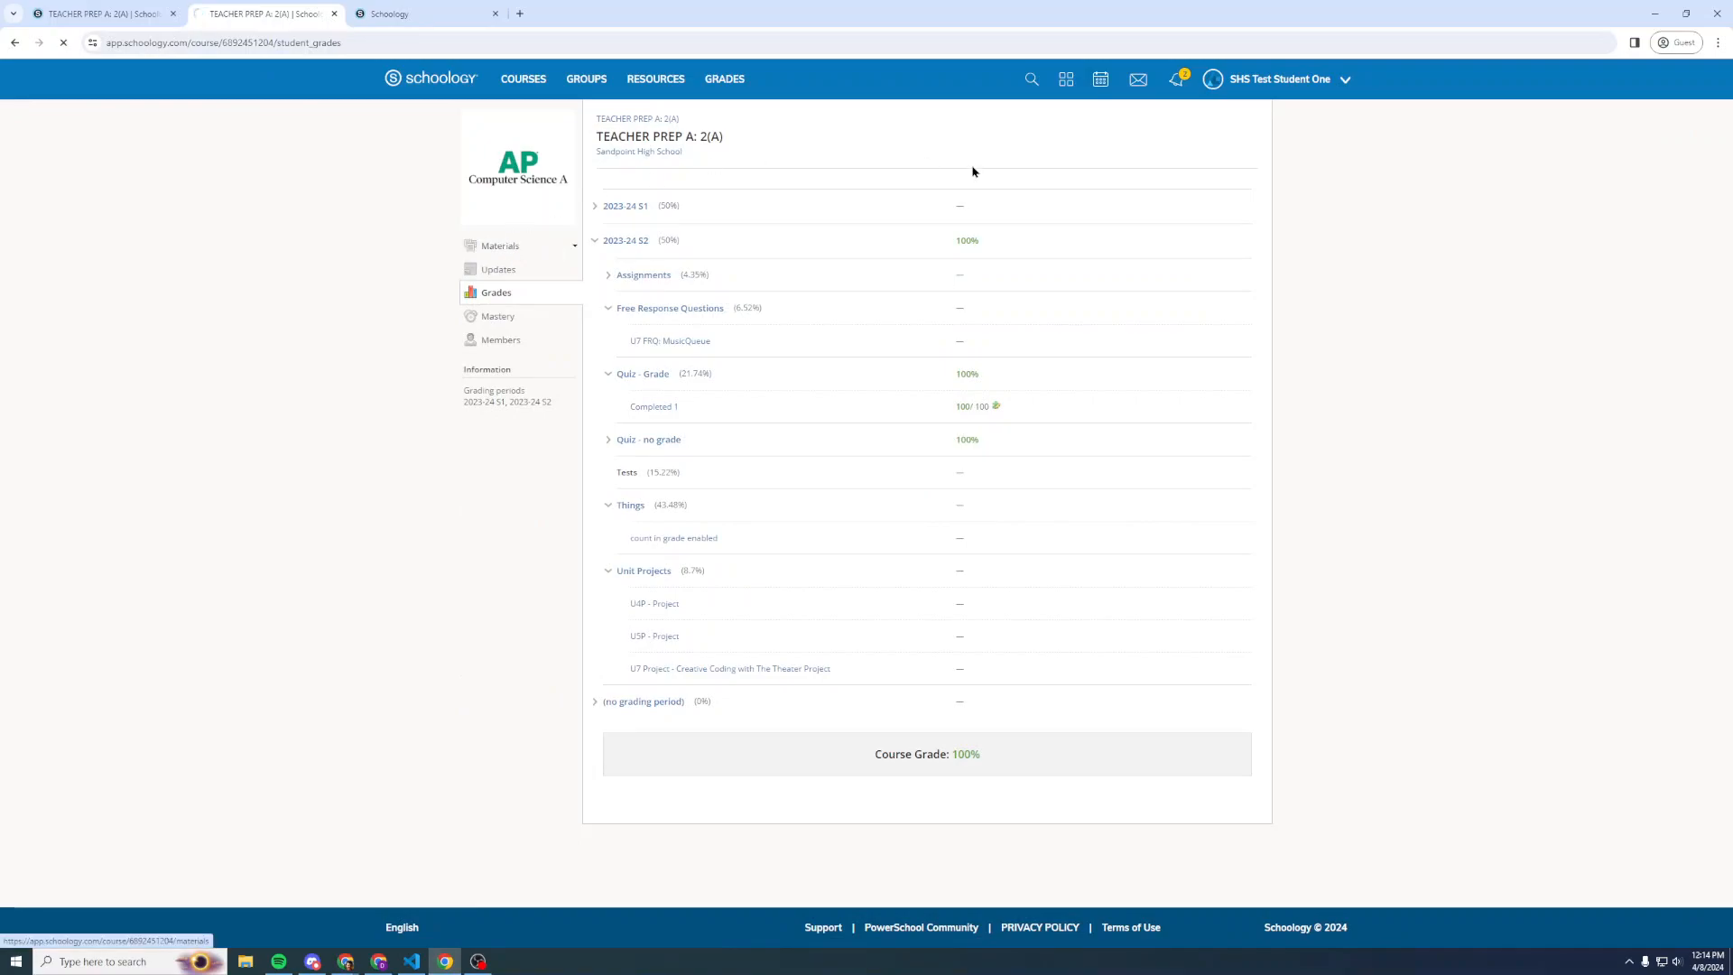
scroll(903, 225, "down", 15)
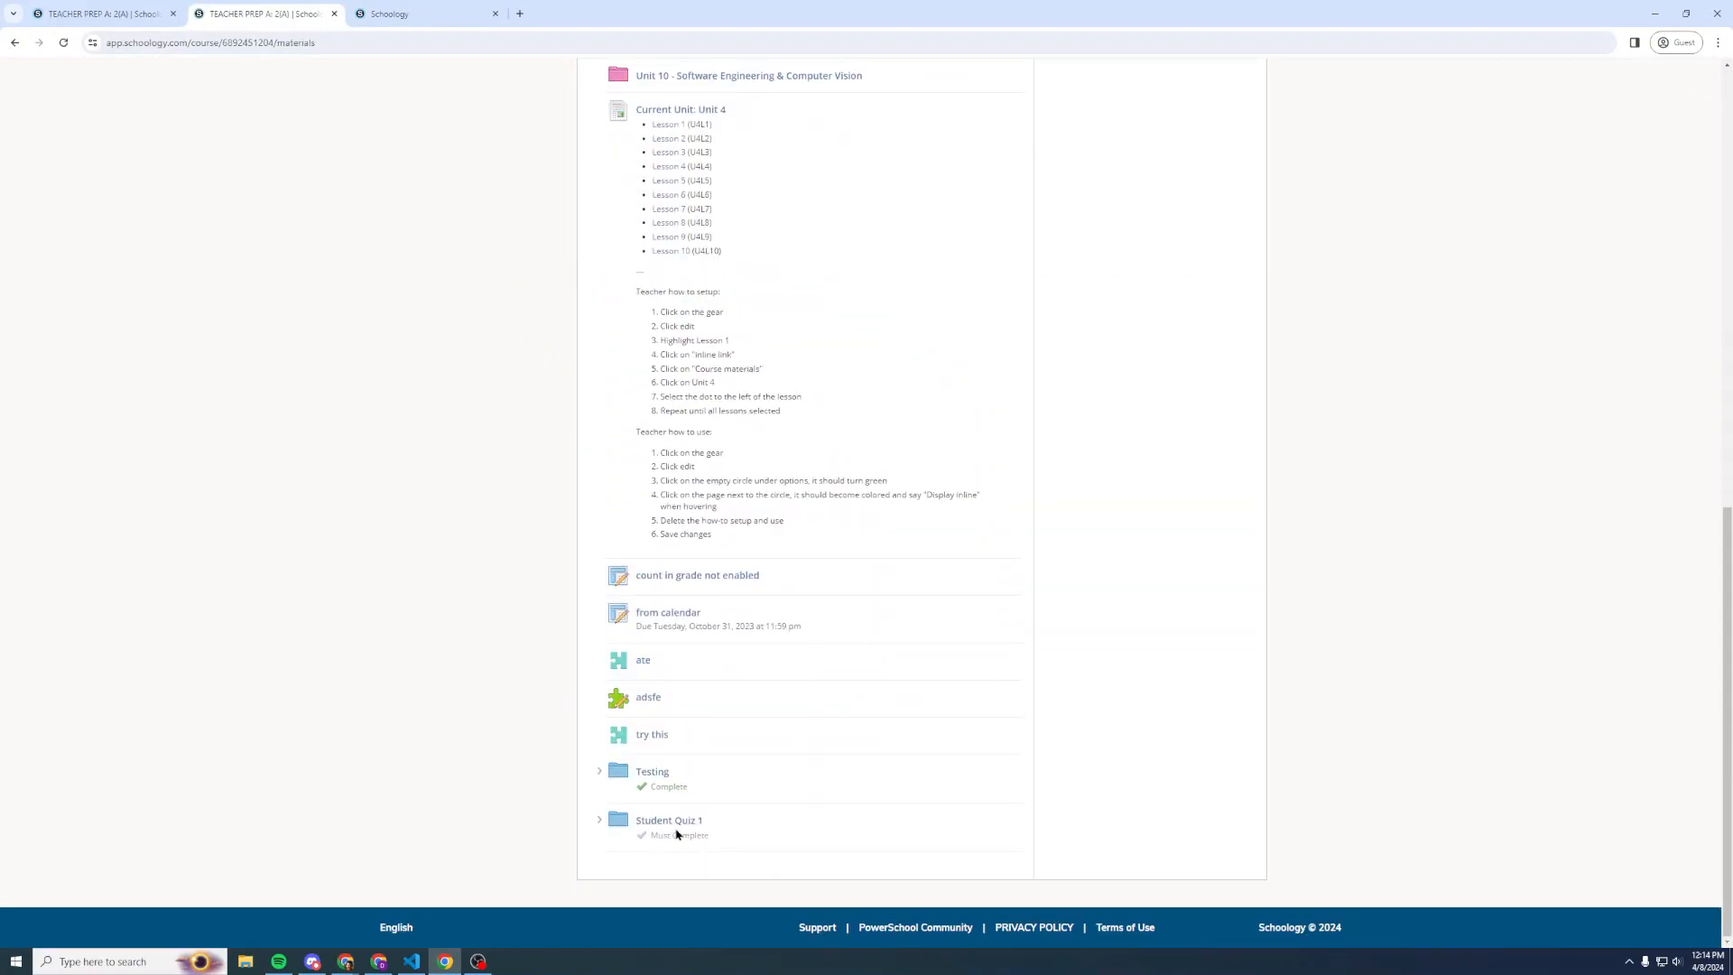
left_click(681, 825)
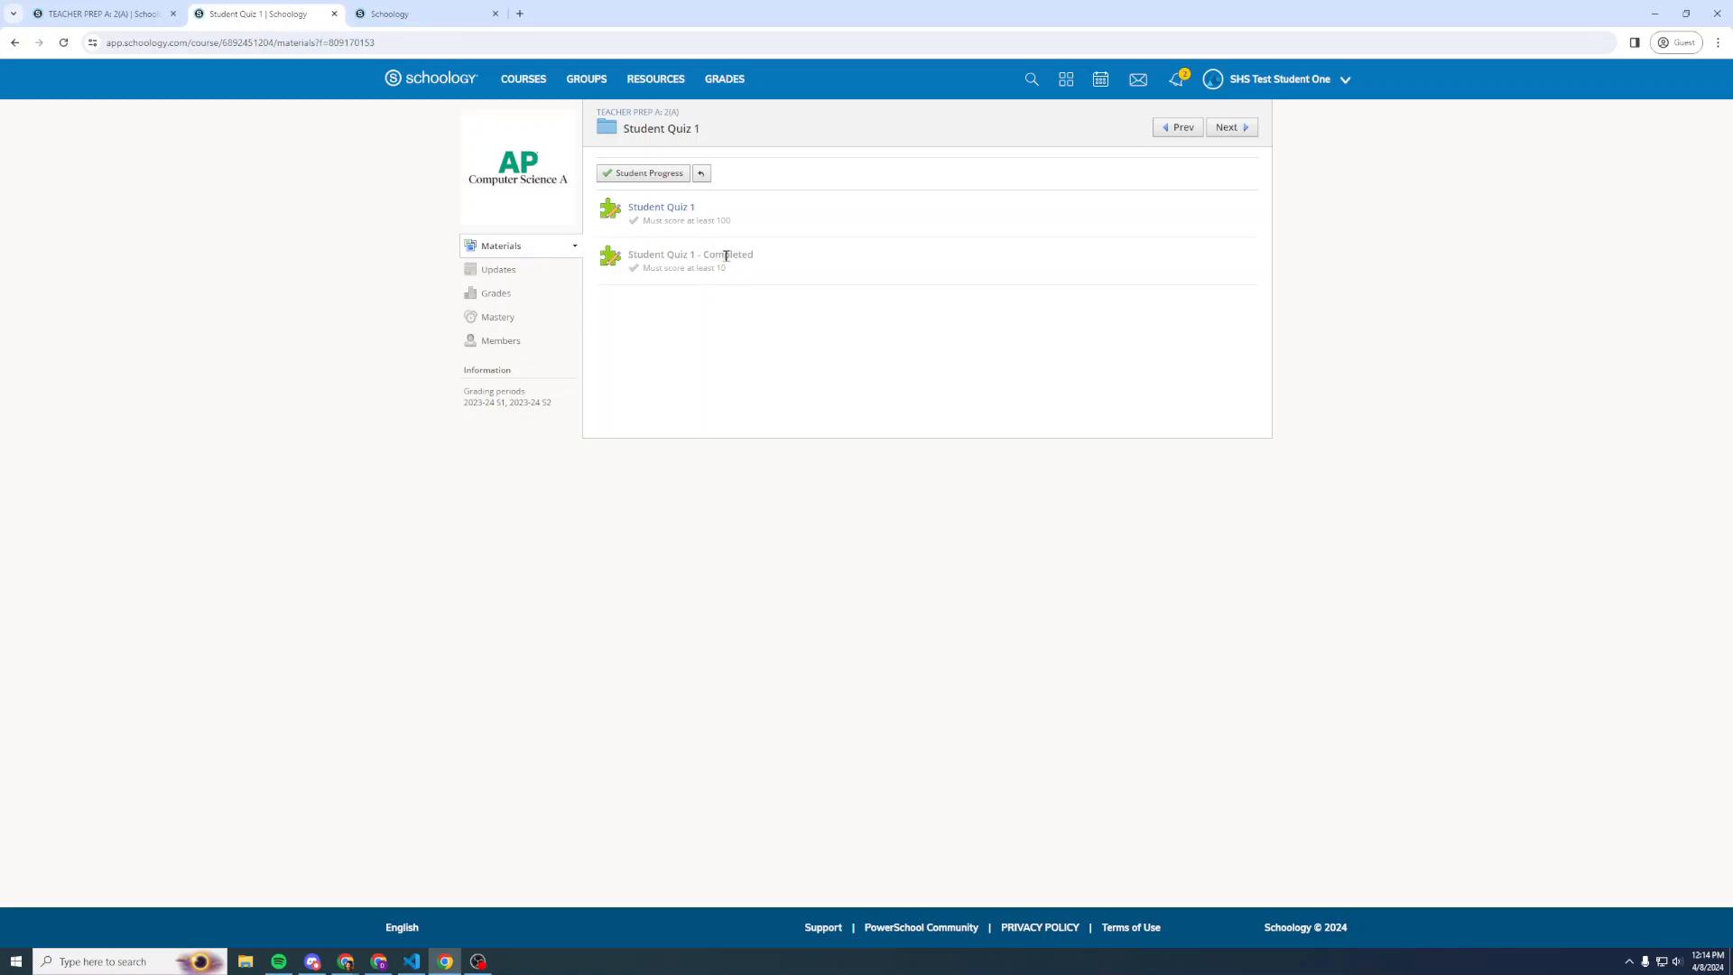
double_click(709, 256)
left_click(655, 261)
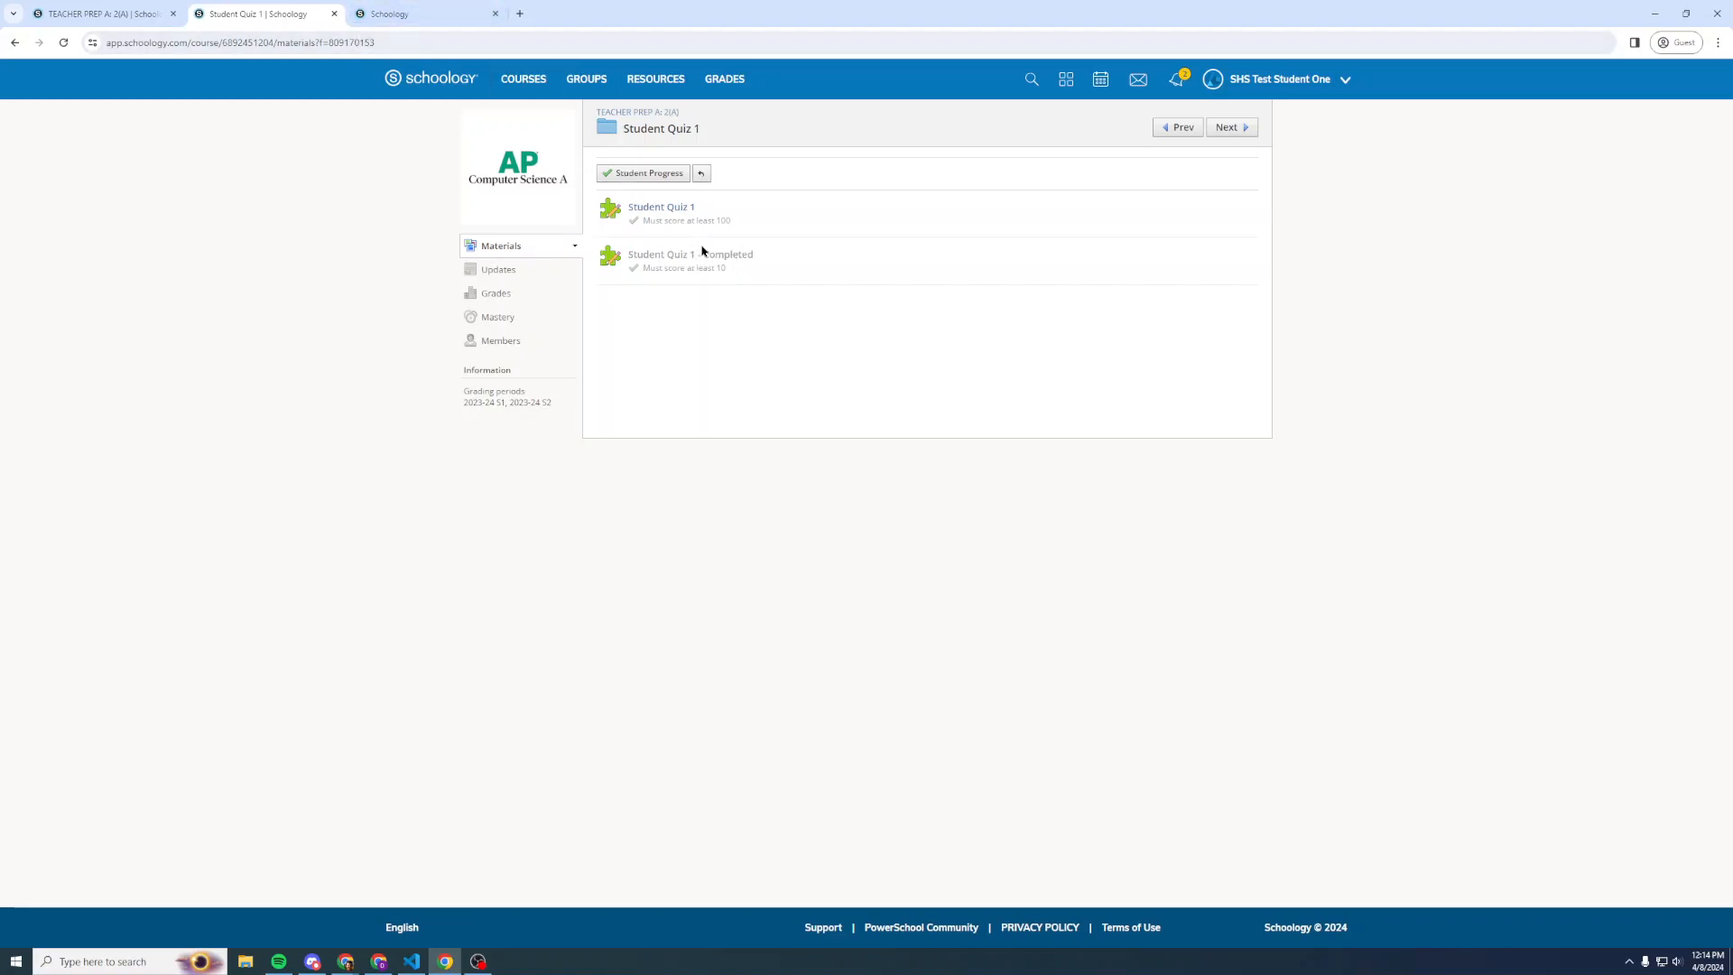
Submit a Student Quiz 1 attempt answering True to question 1 and False to question 2, and review the student's course grades
left_click(682, 215)
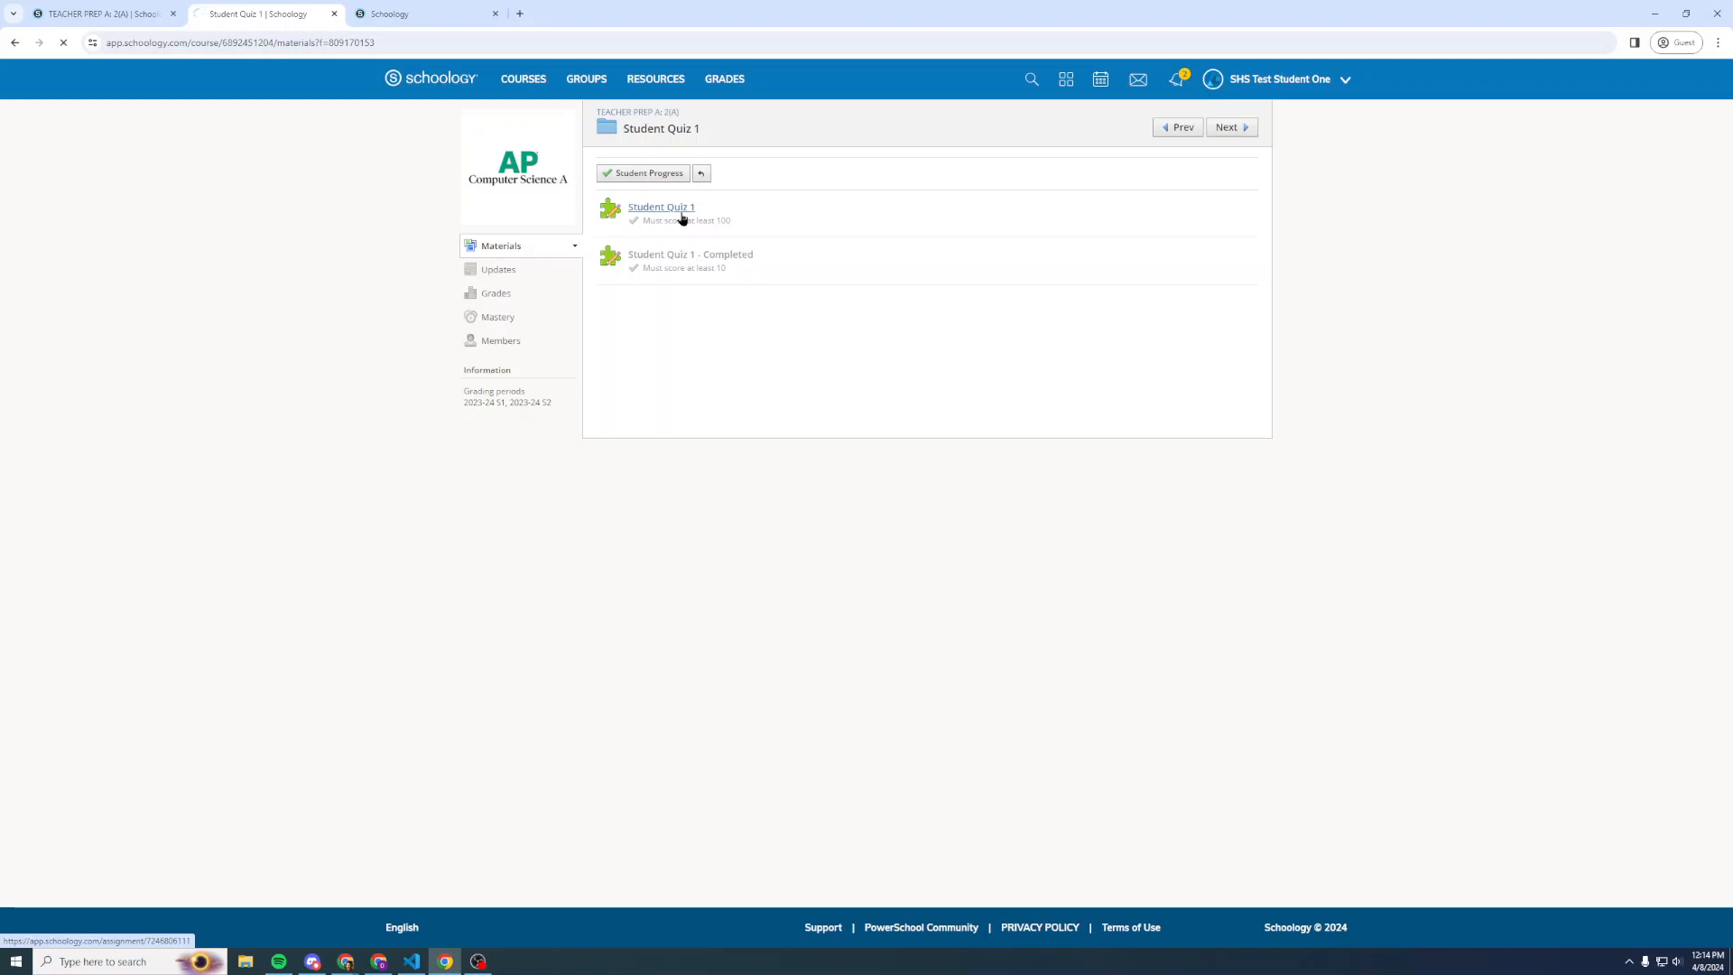
left_click(668, 260)
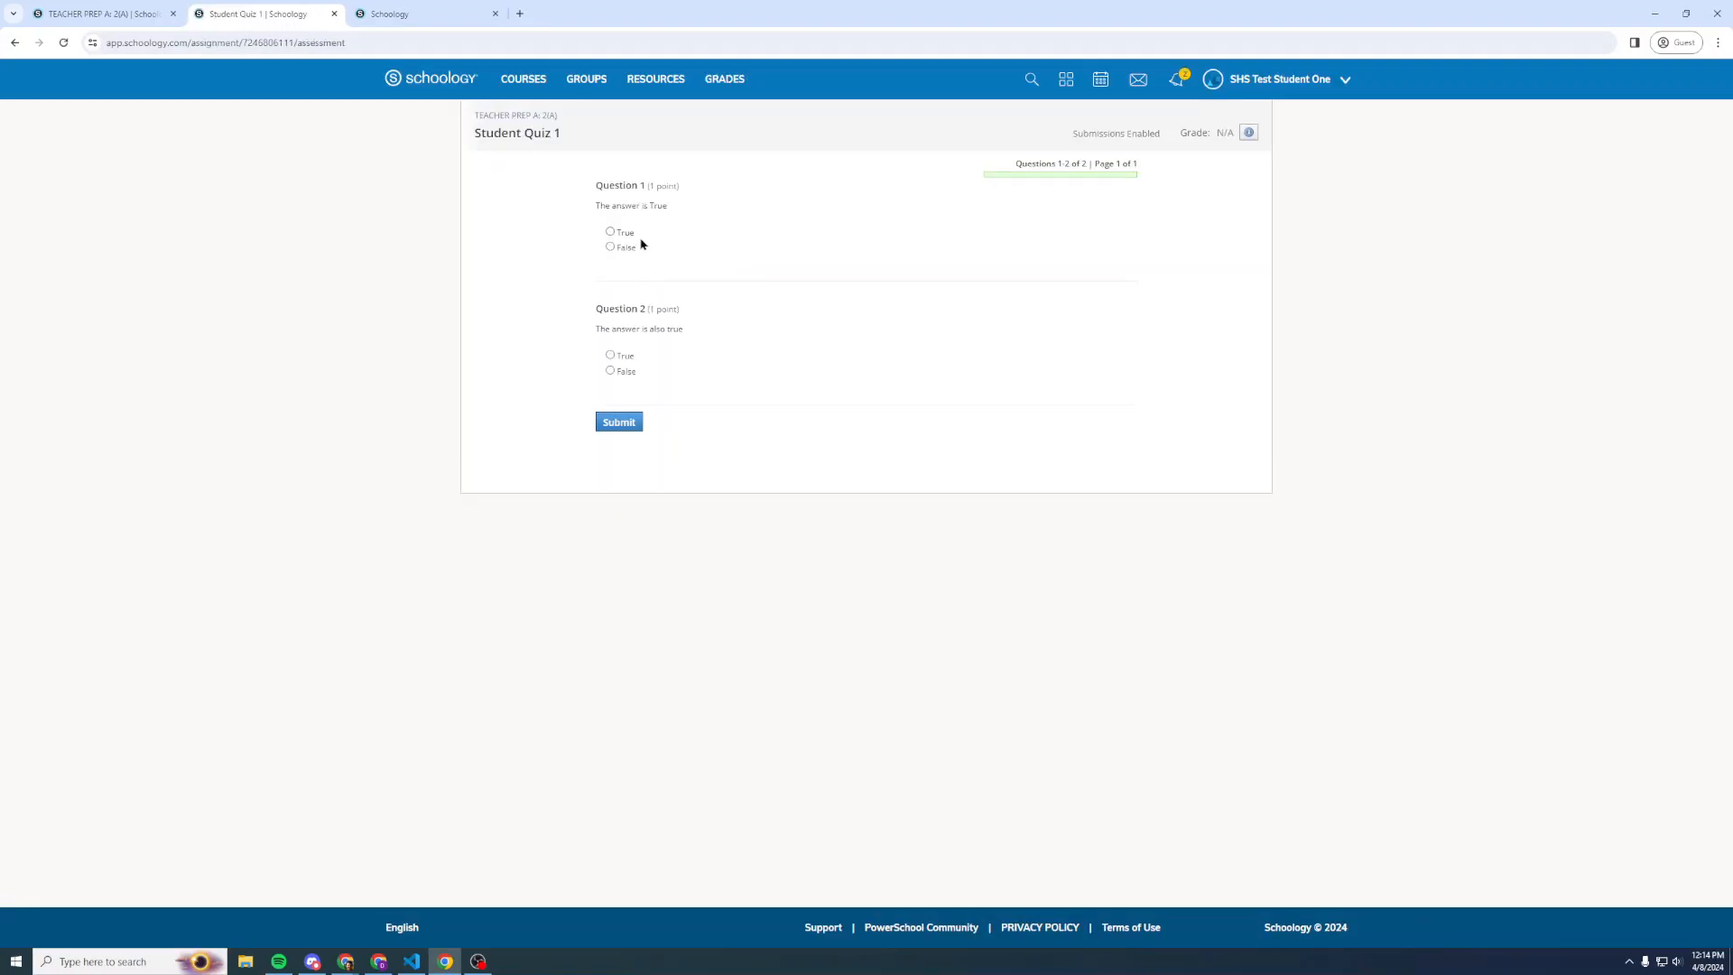
left_click(611, 233)
left_click(611, 371)
left_click(618, 424)
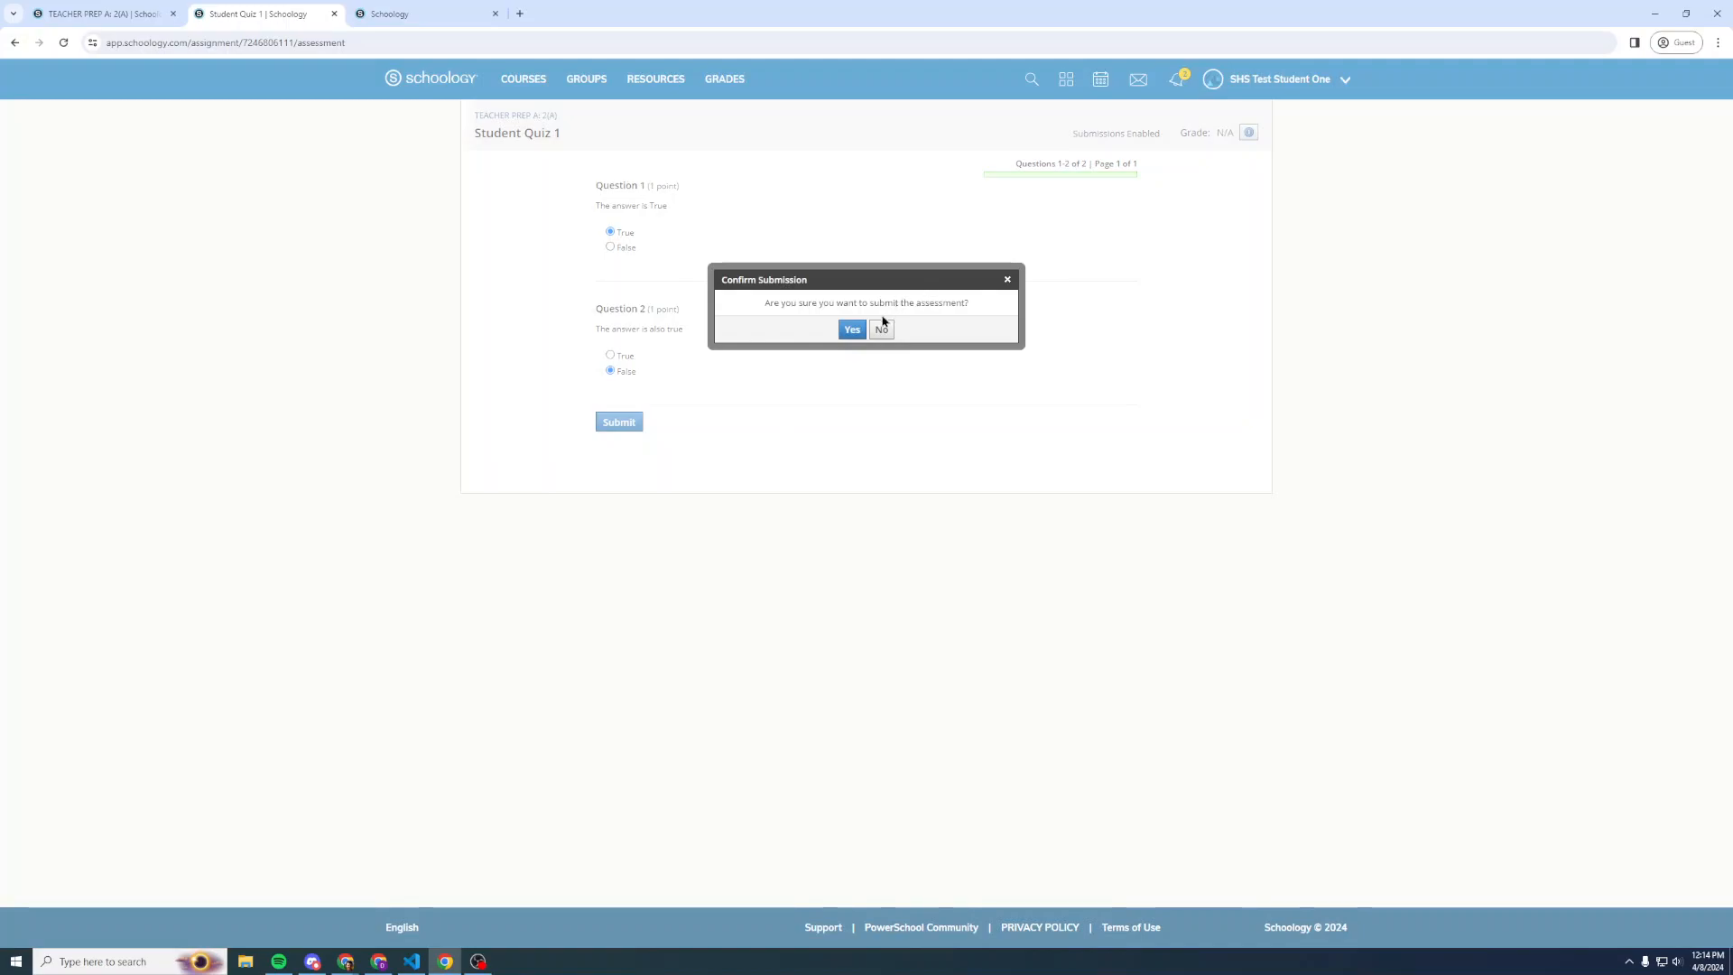
left_click(852, 329)
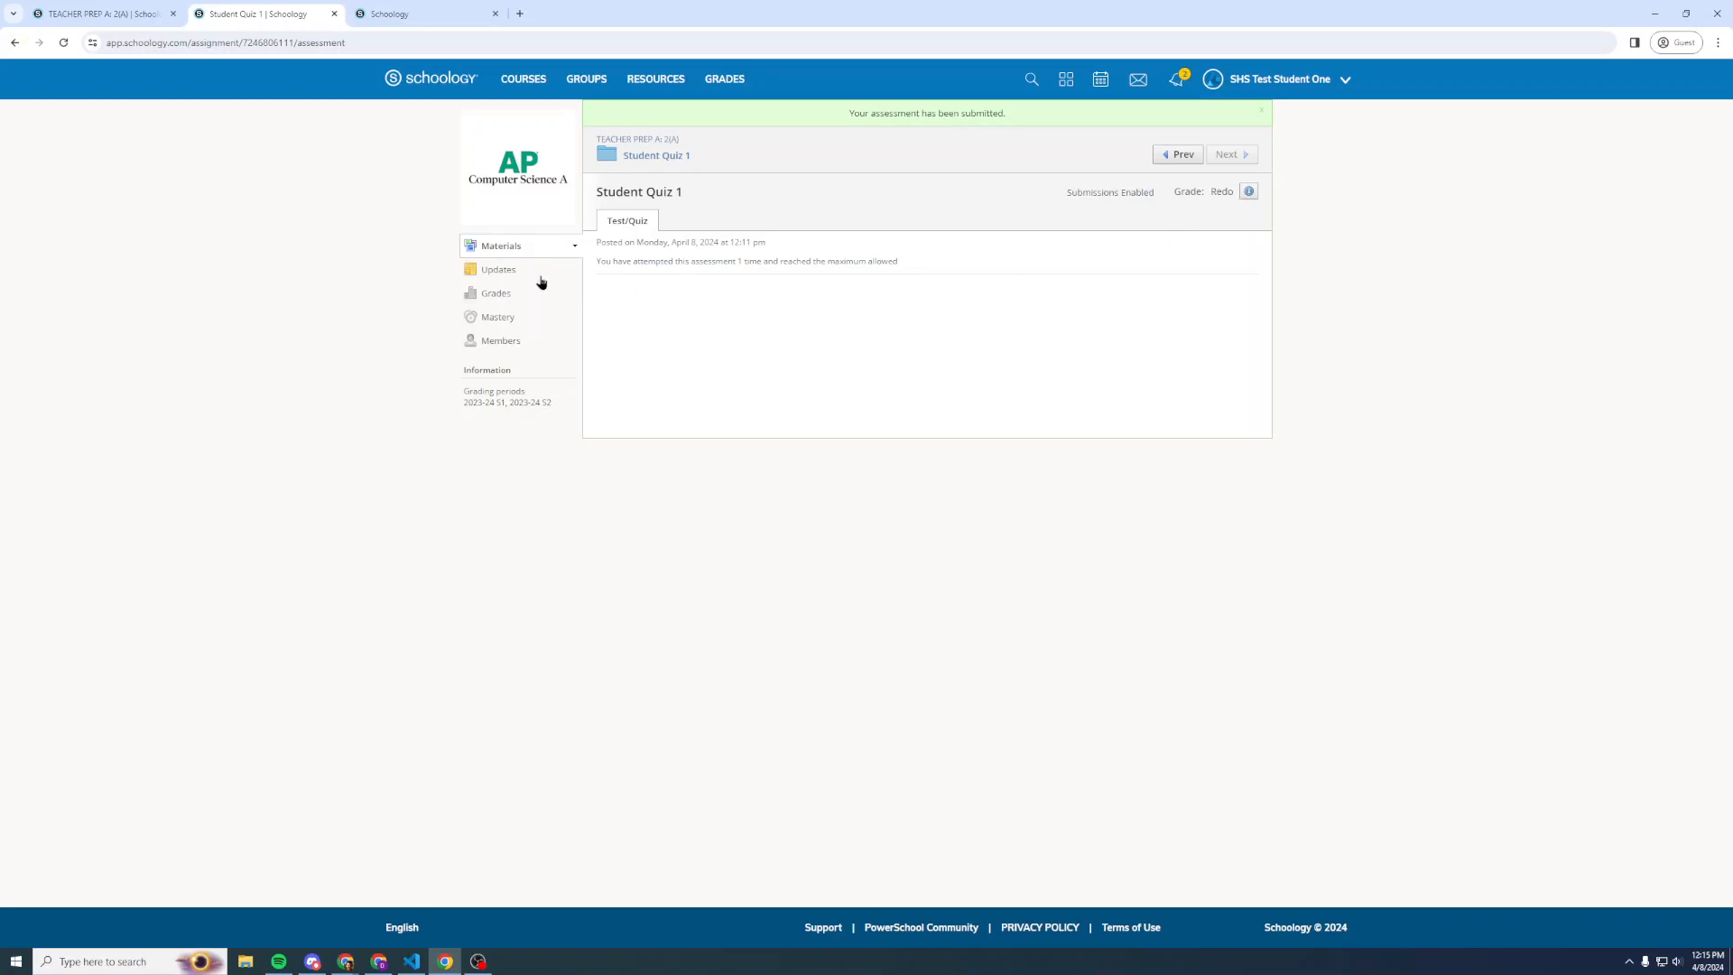
left_click(509, 293)
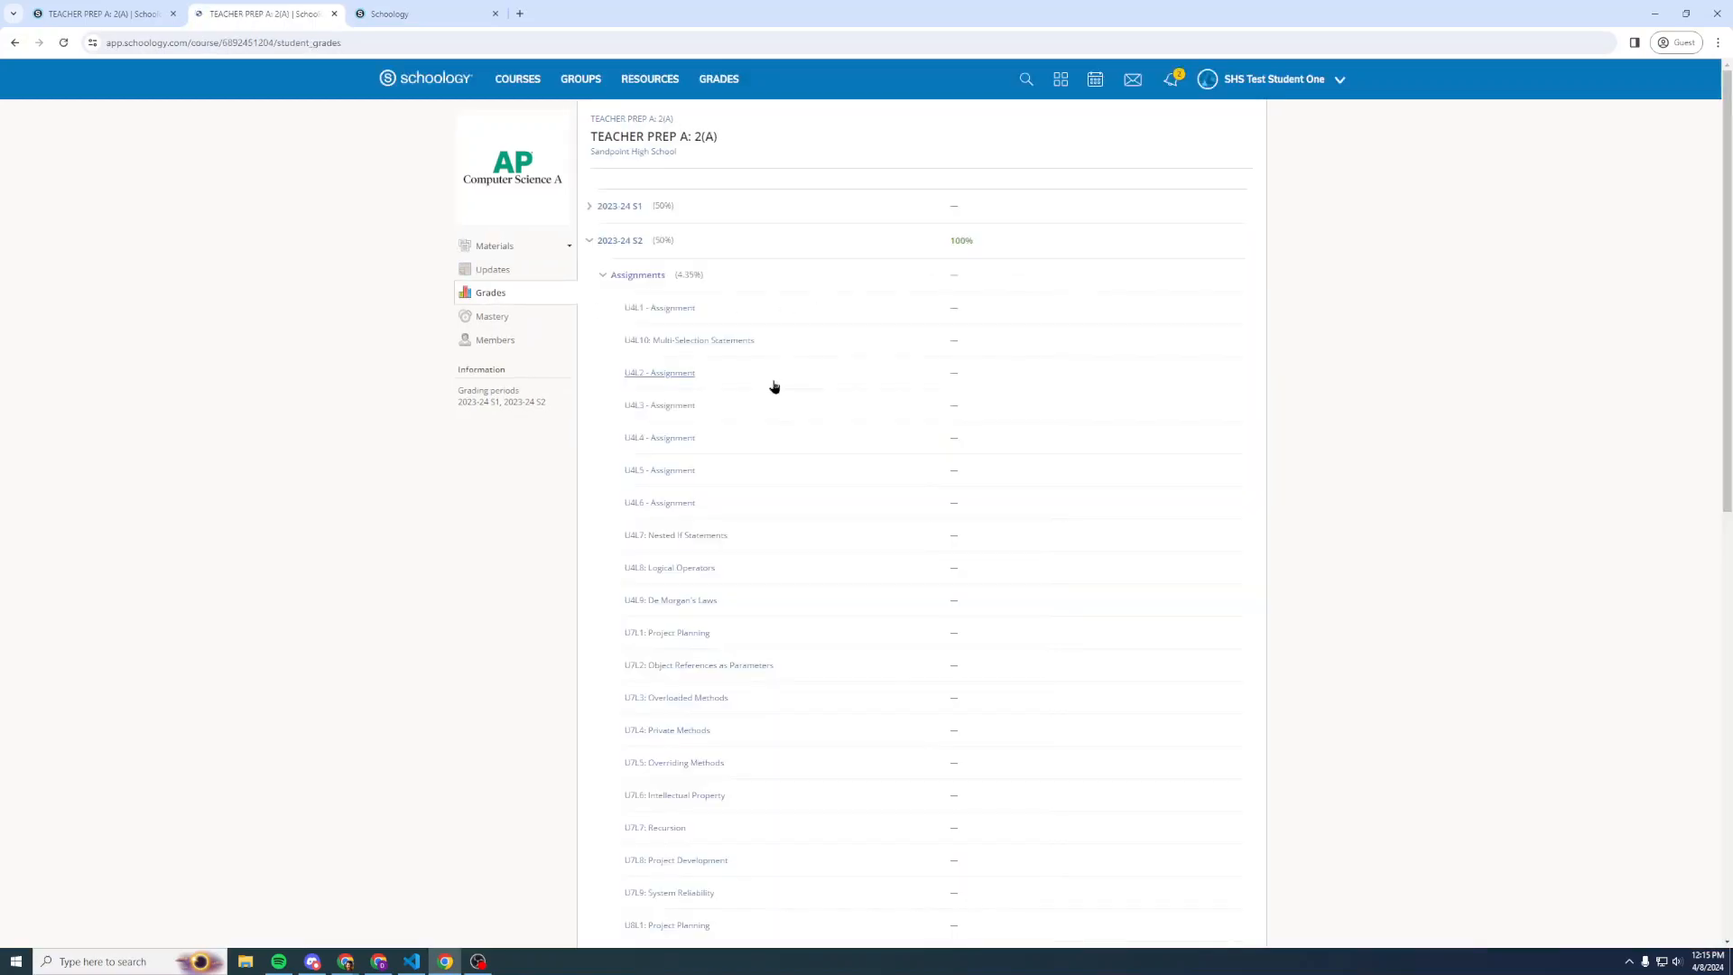
scroll(785, 388, "down", 15)
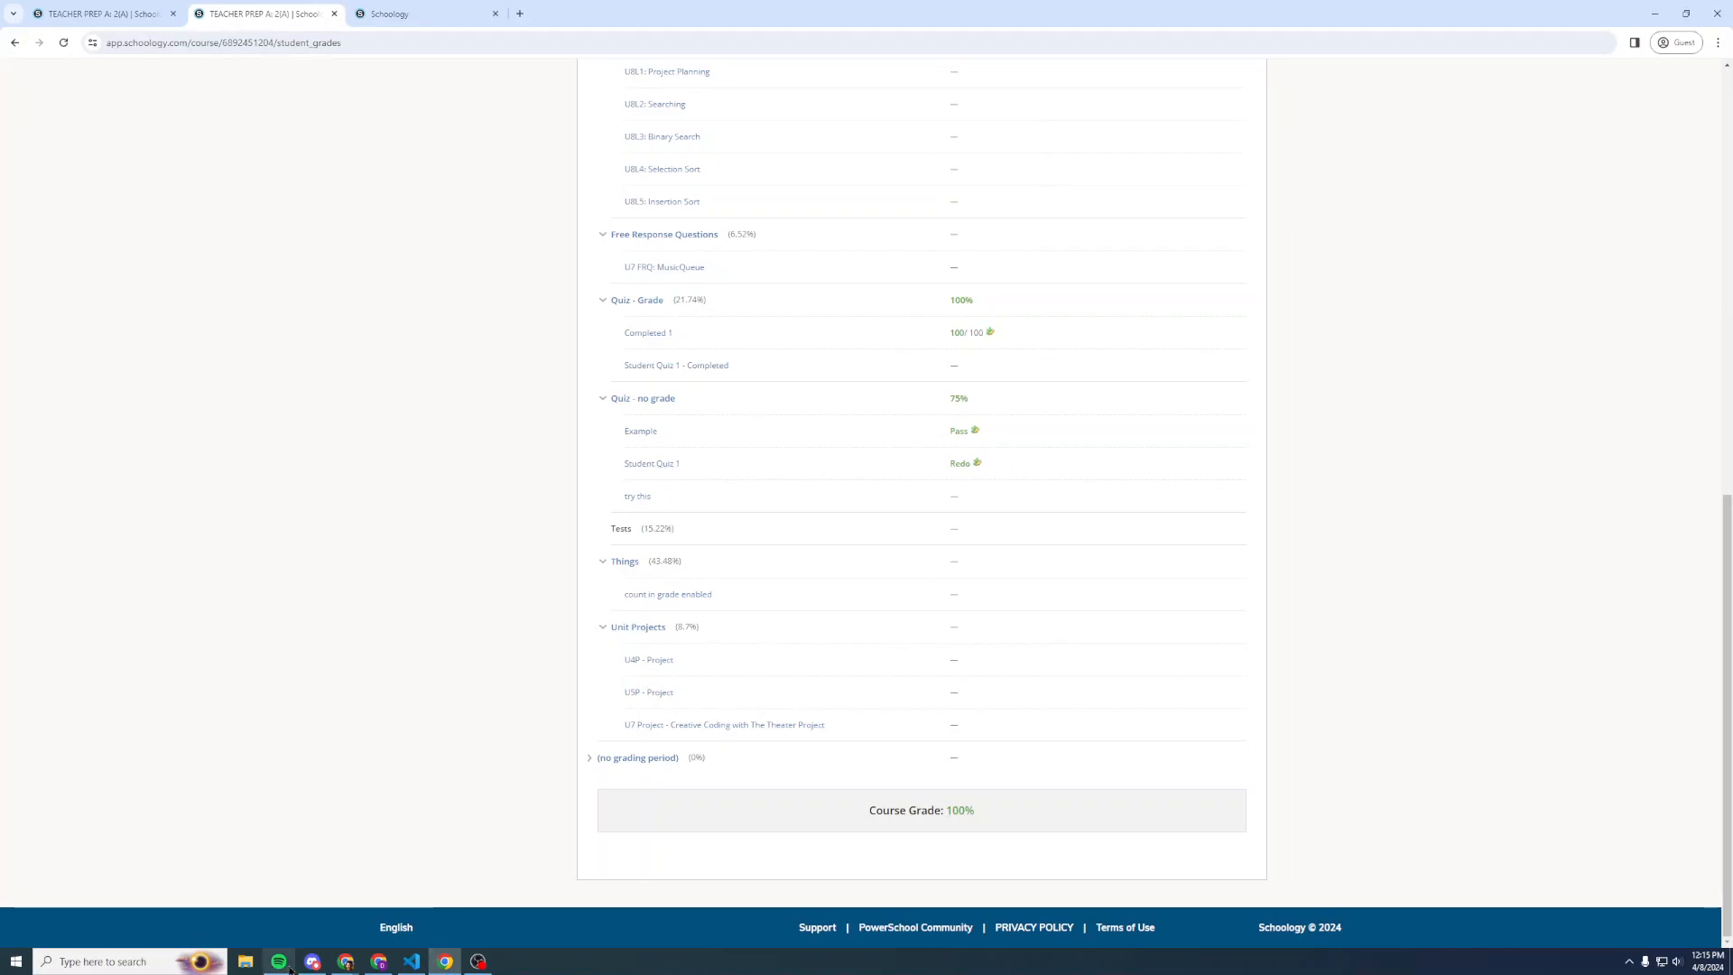
Switch to the teacher's browser window, set Student Quiz 1's attempt limit to Unlimited, save the settings, and return to its folder
mouse_move(345, 964)
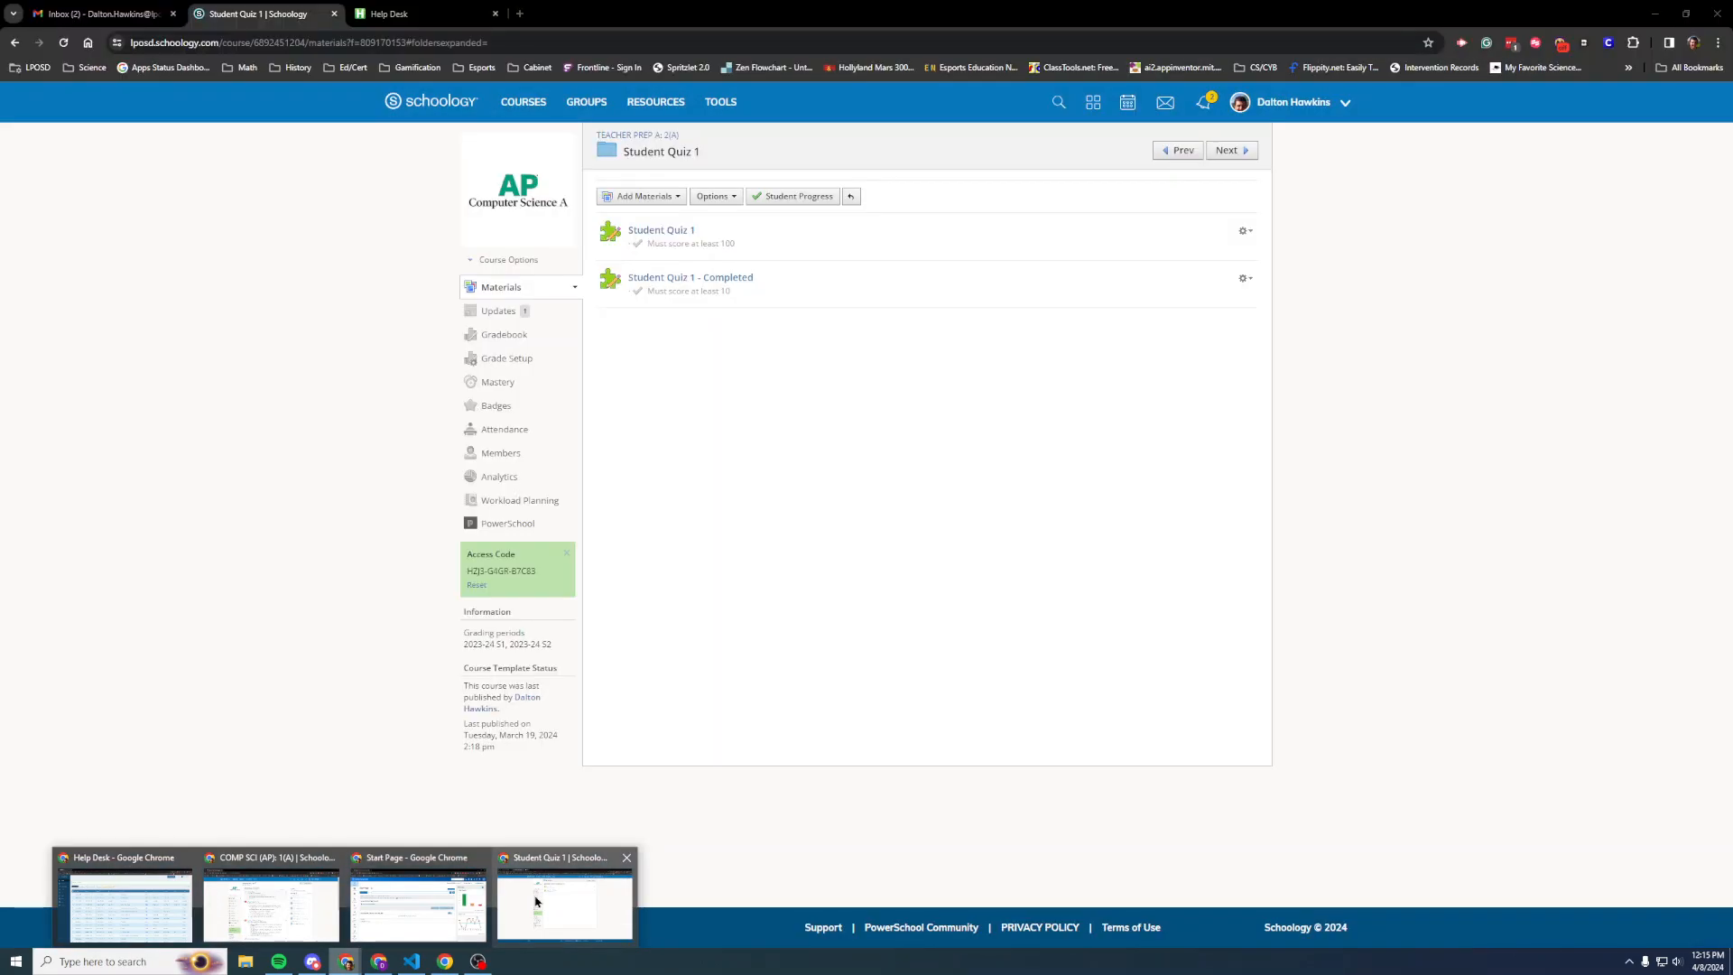
left_click(548, 900)
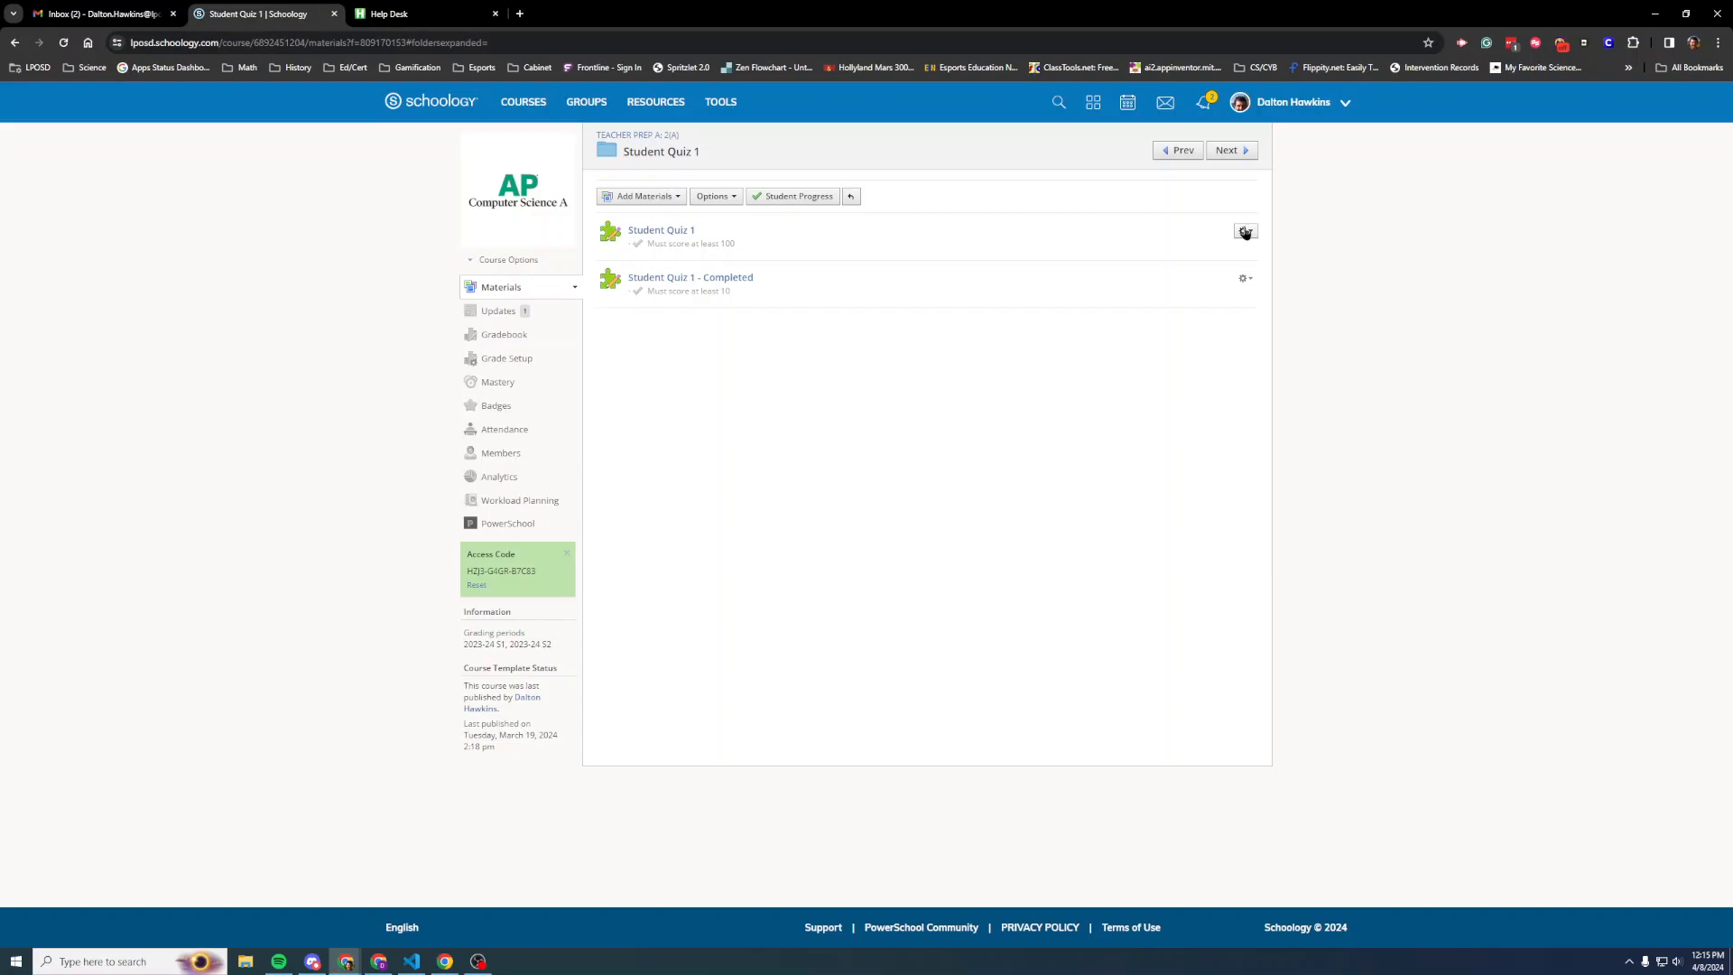
left_click(681, 229)
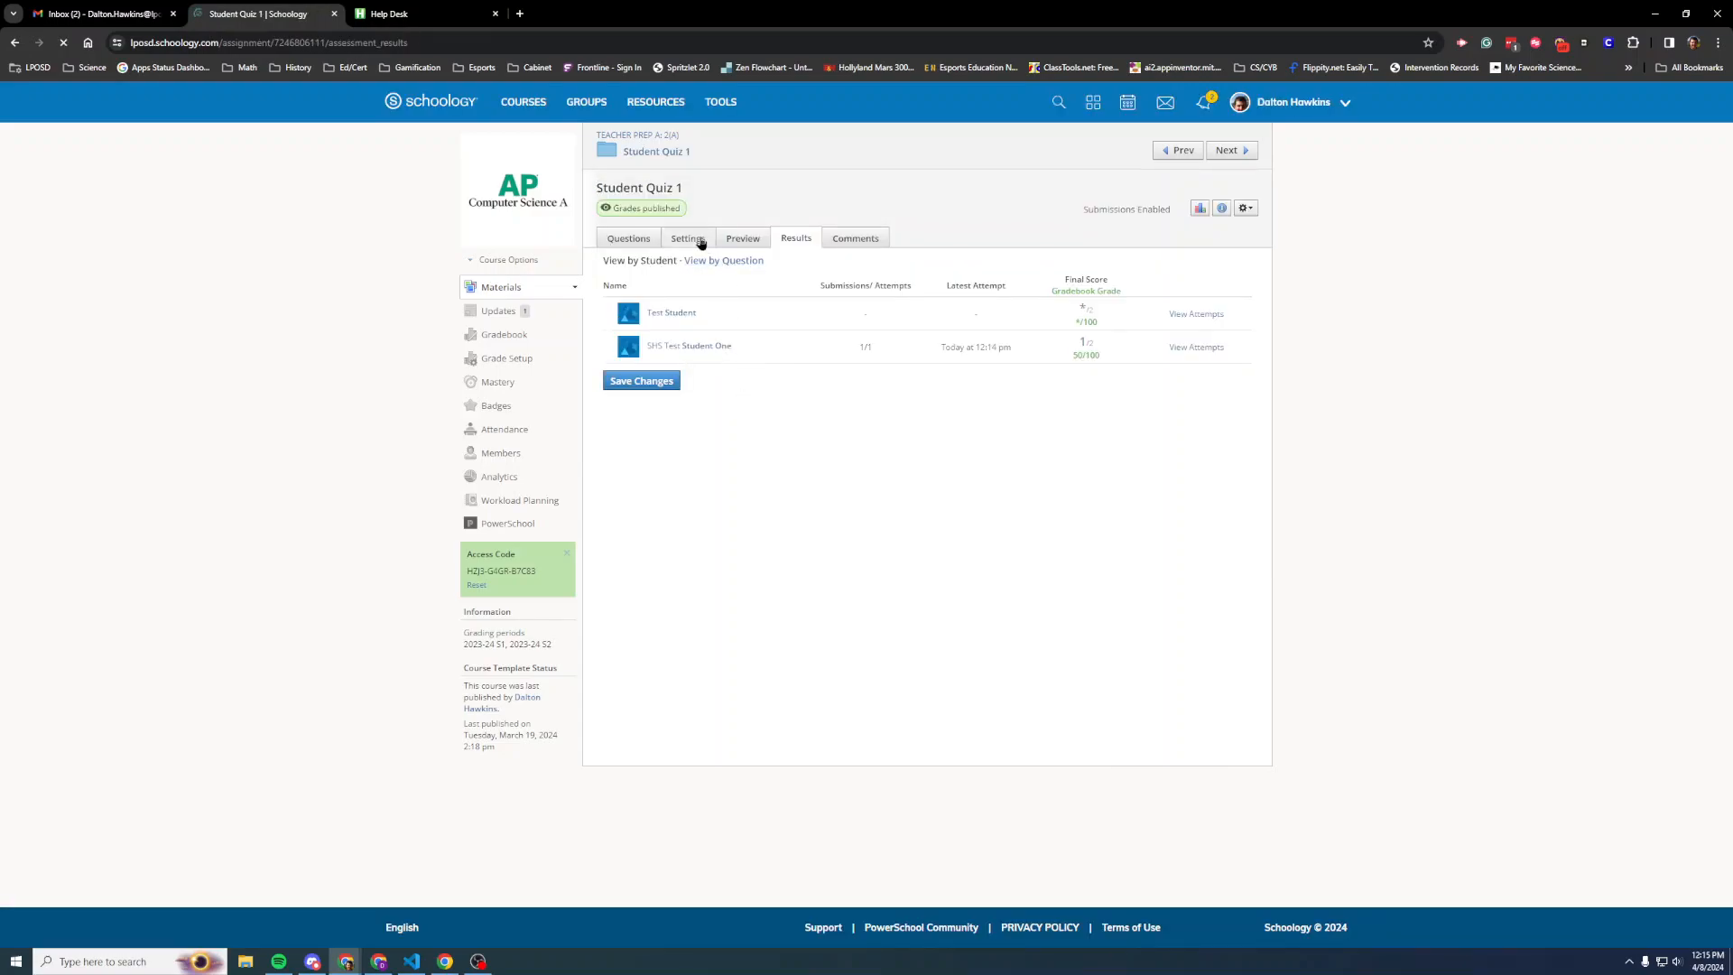
left_click(700, 246)
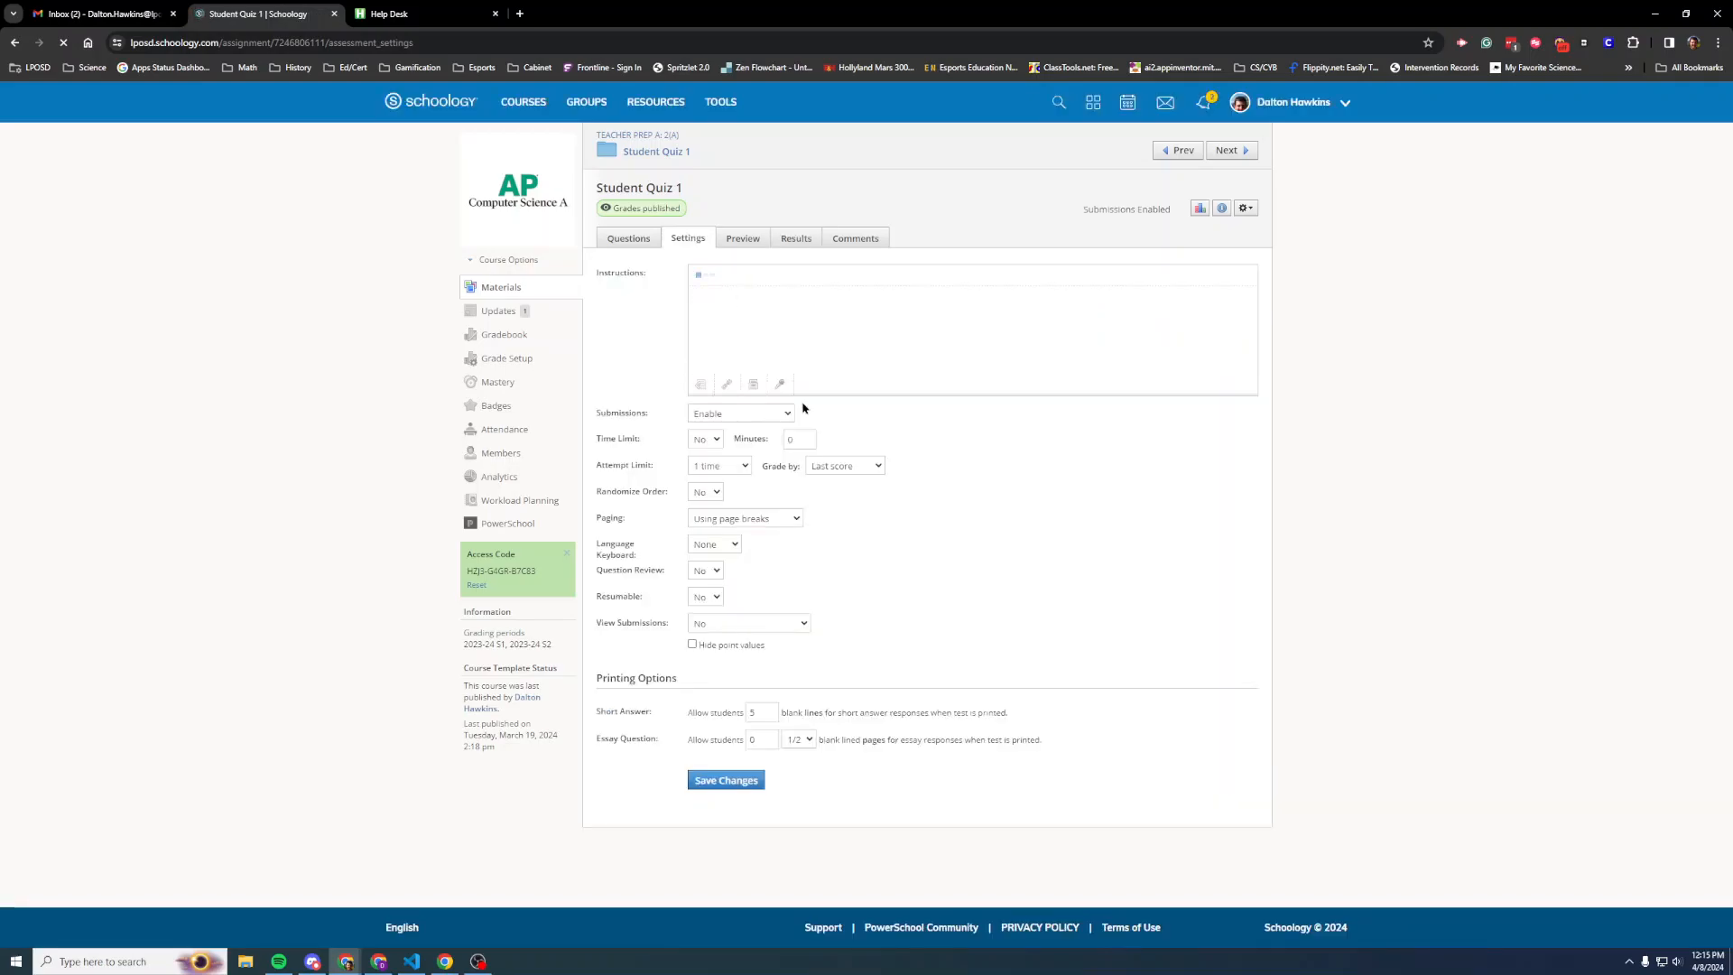
left_click(735, 467)
left_click(752, 691)
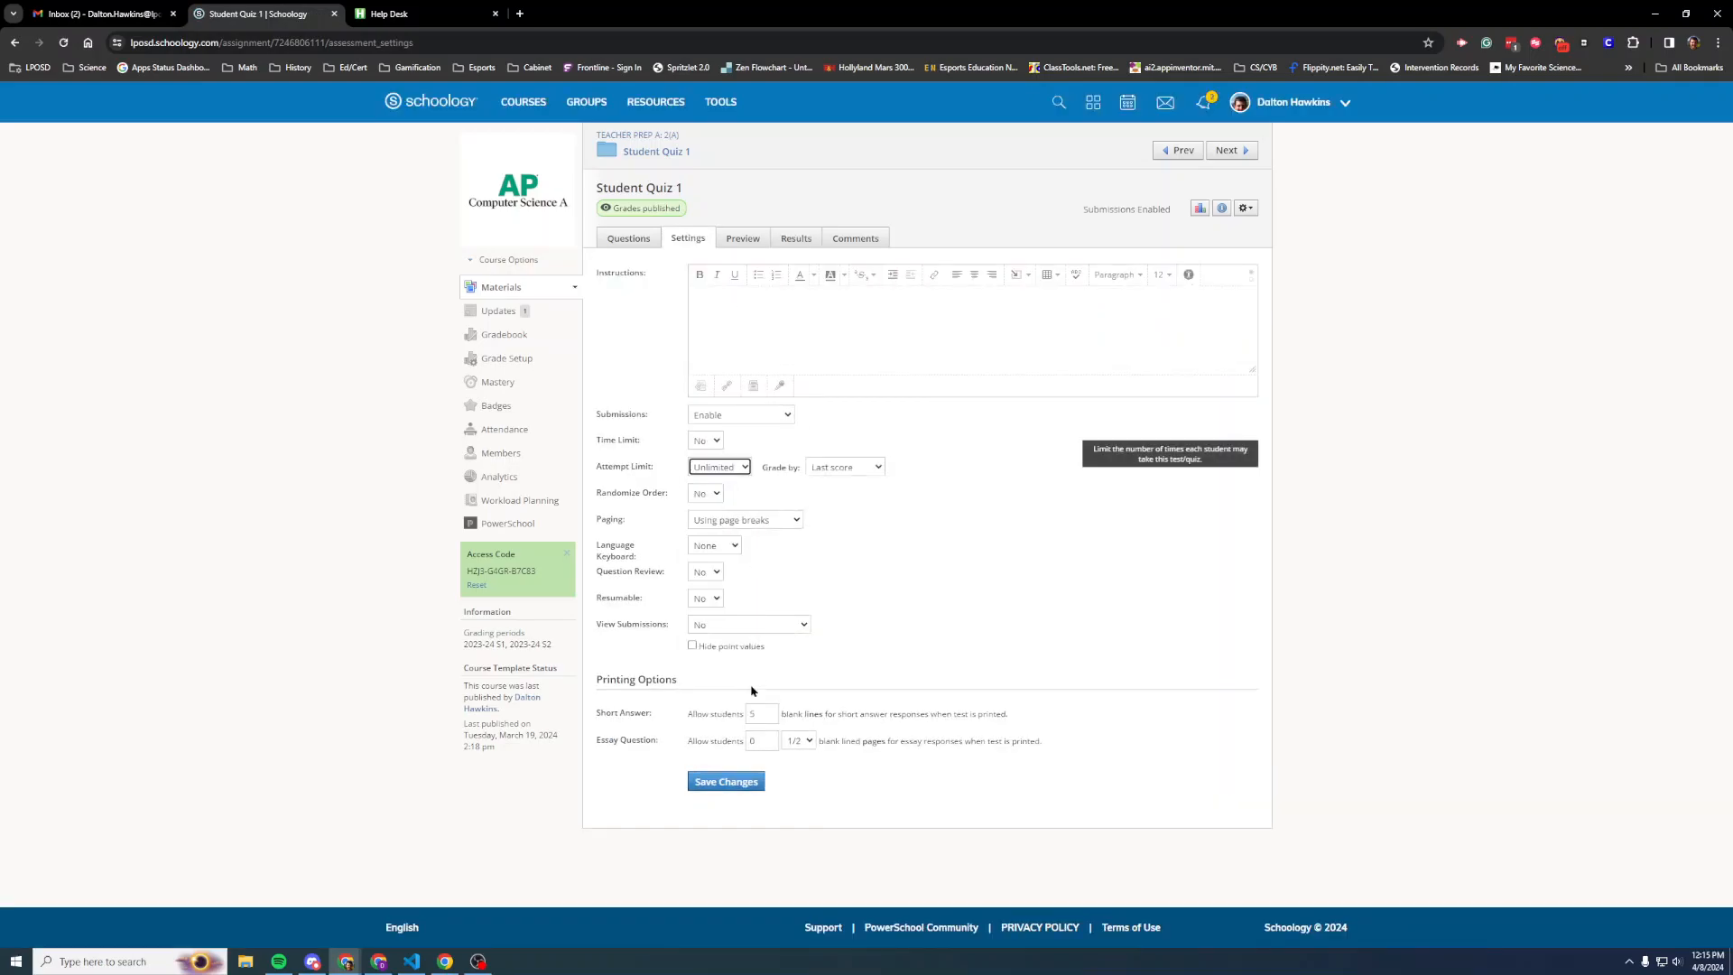
left_click(738, 784)
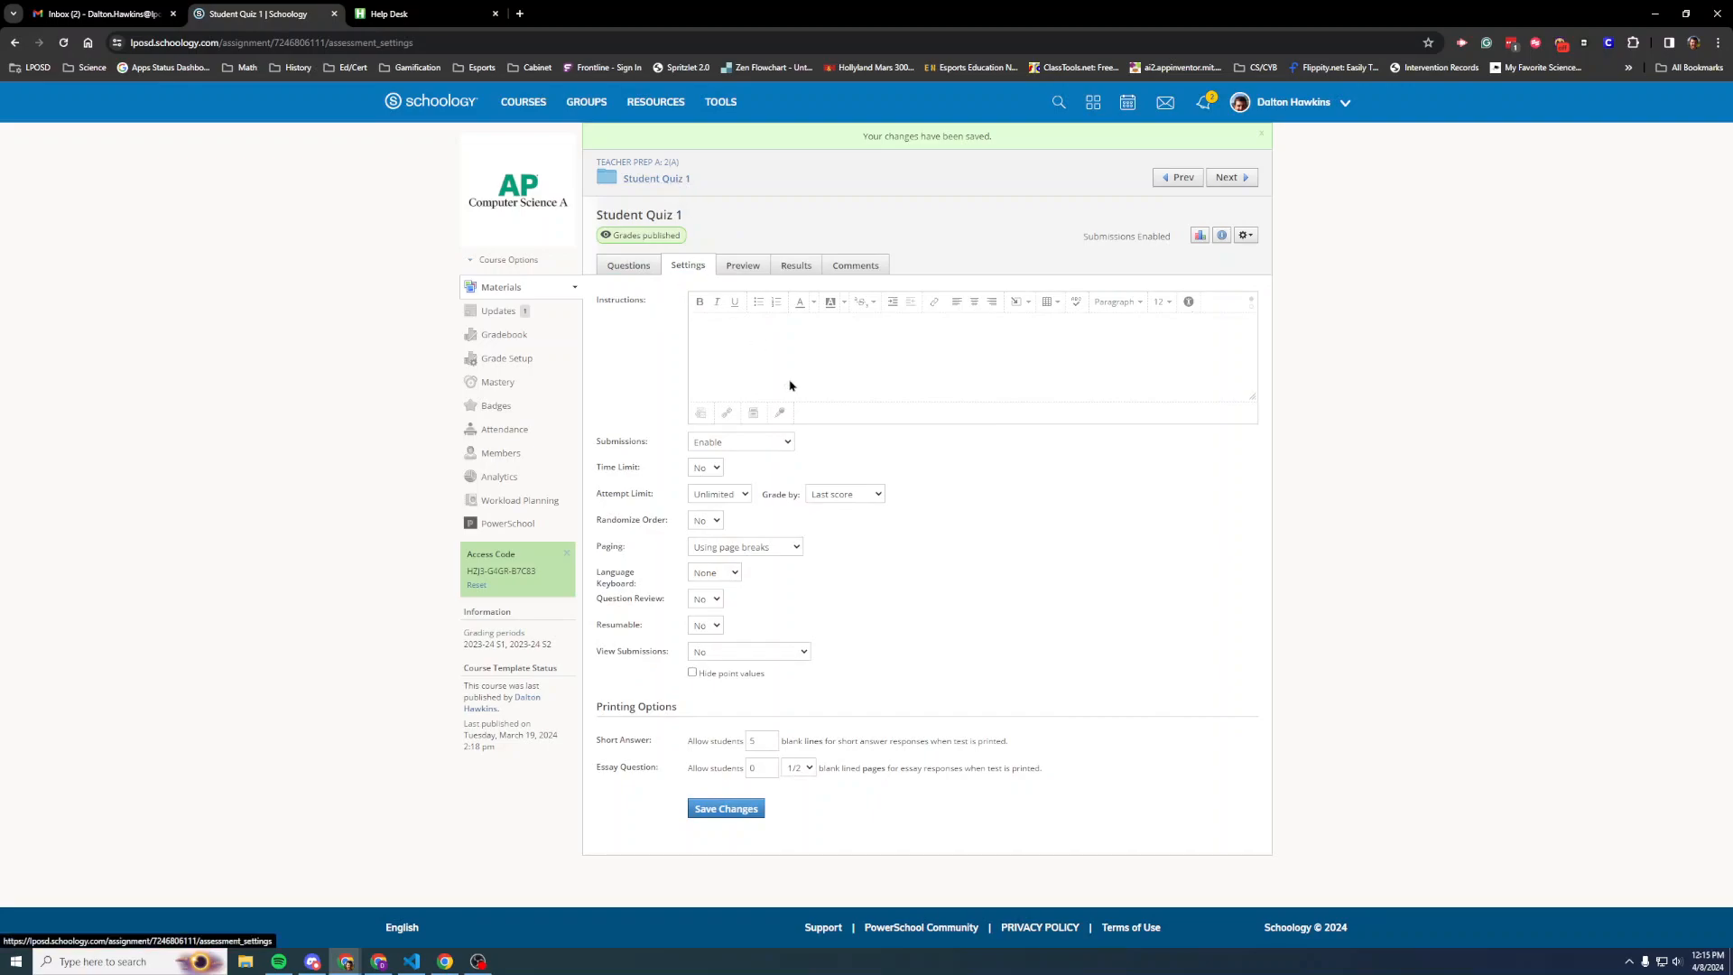
left_click(676, 184)
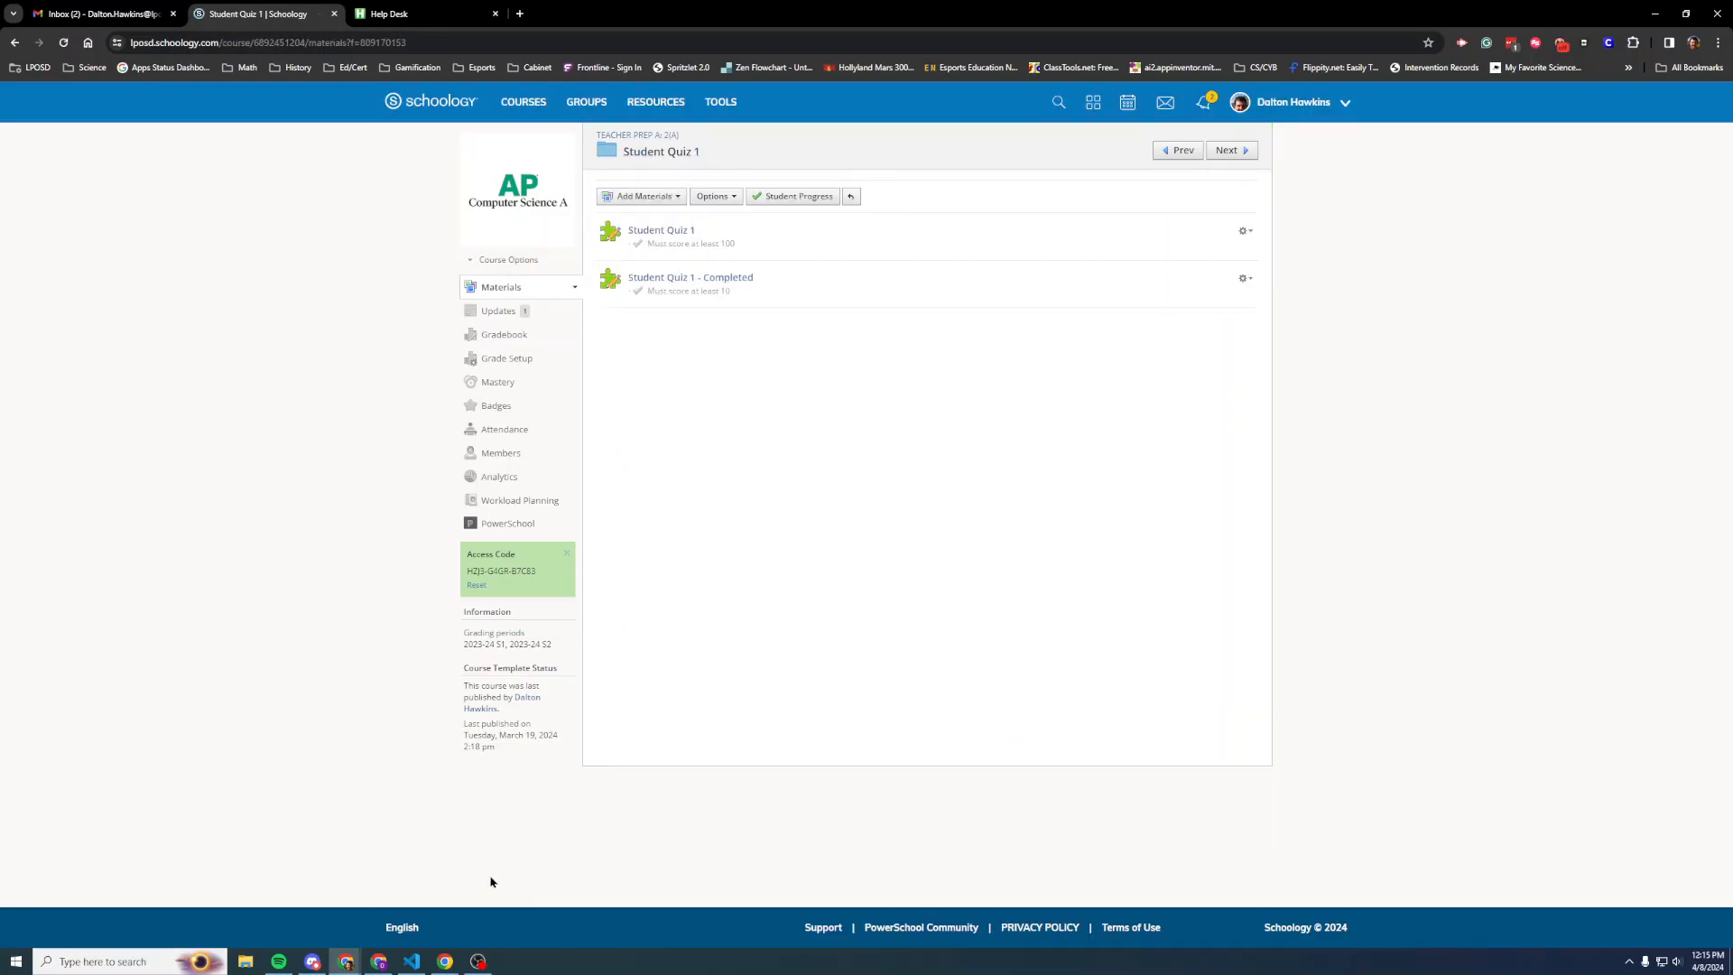
Switch to the test student's browser window, open the Student Quiz 1 folder from the course materials and try to open Student Quiz 1 - Completed
left_click(445, 961)
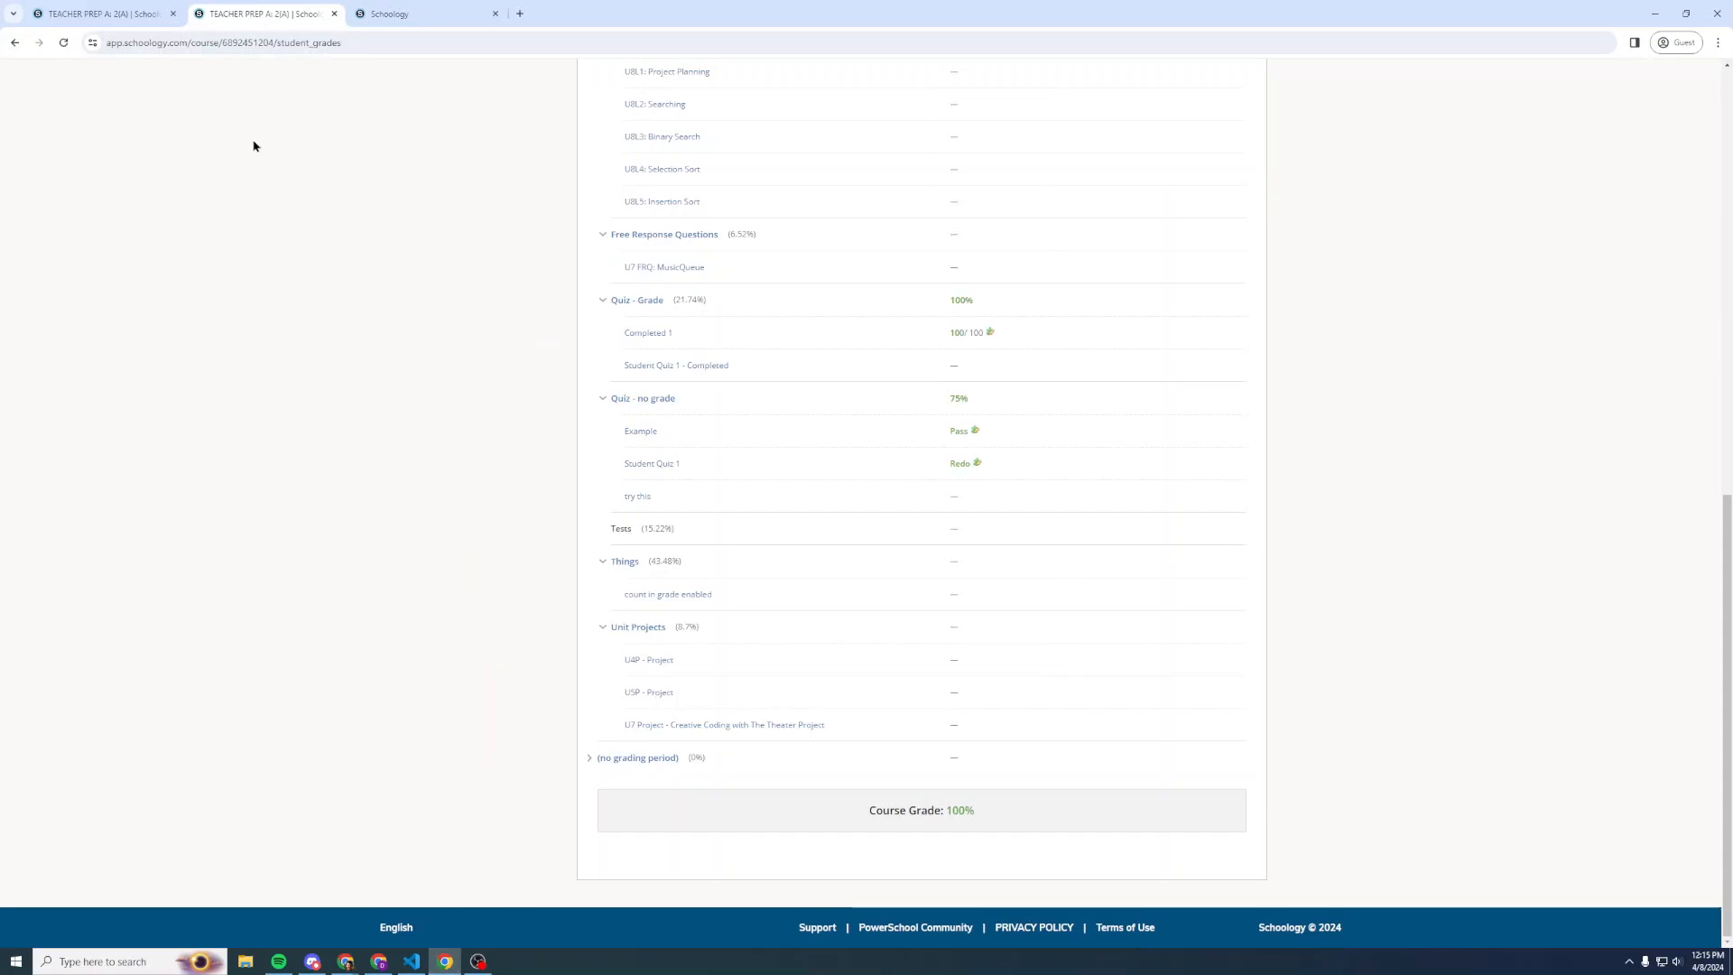
left_click(61, 42)
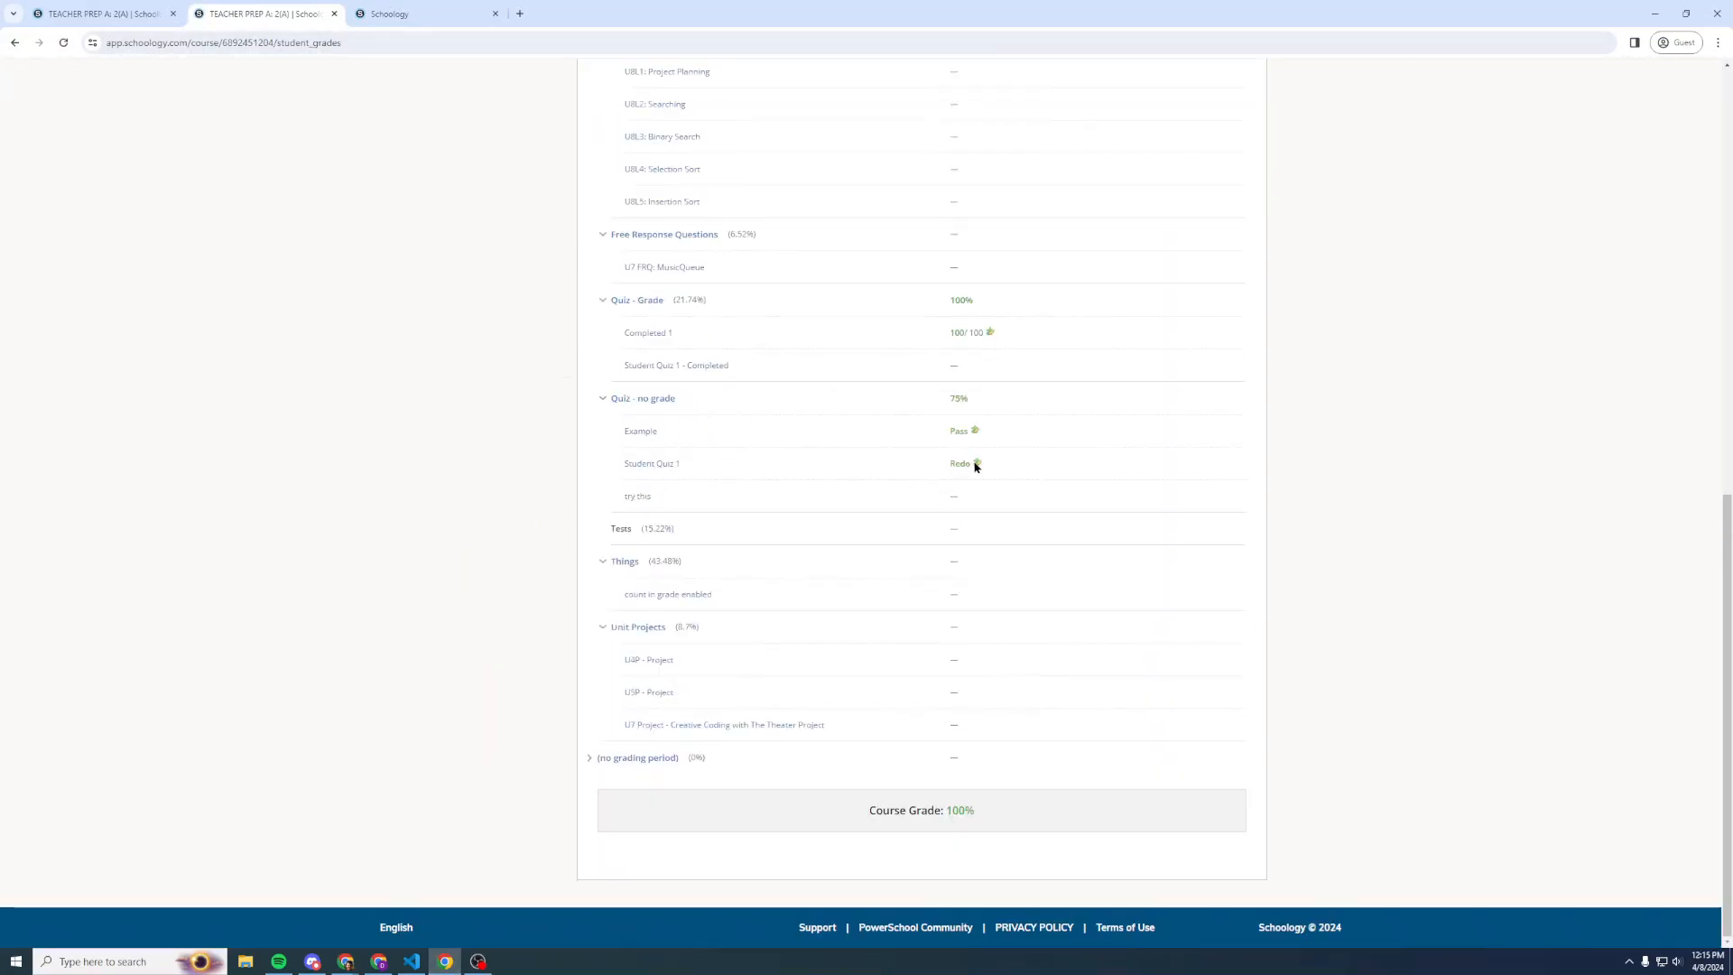
scroll(343, 304, "up", 5)
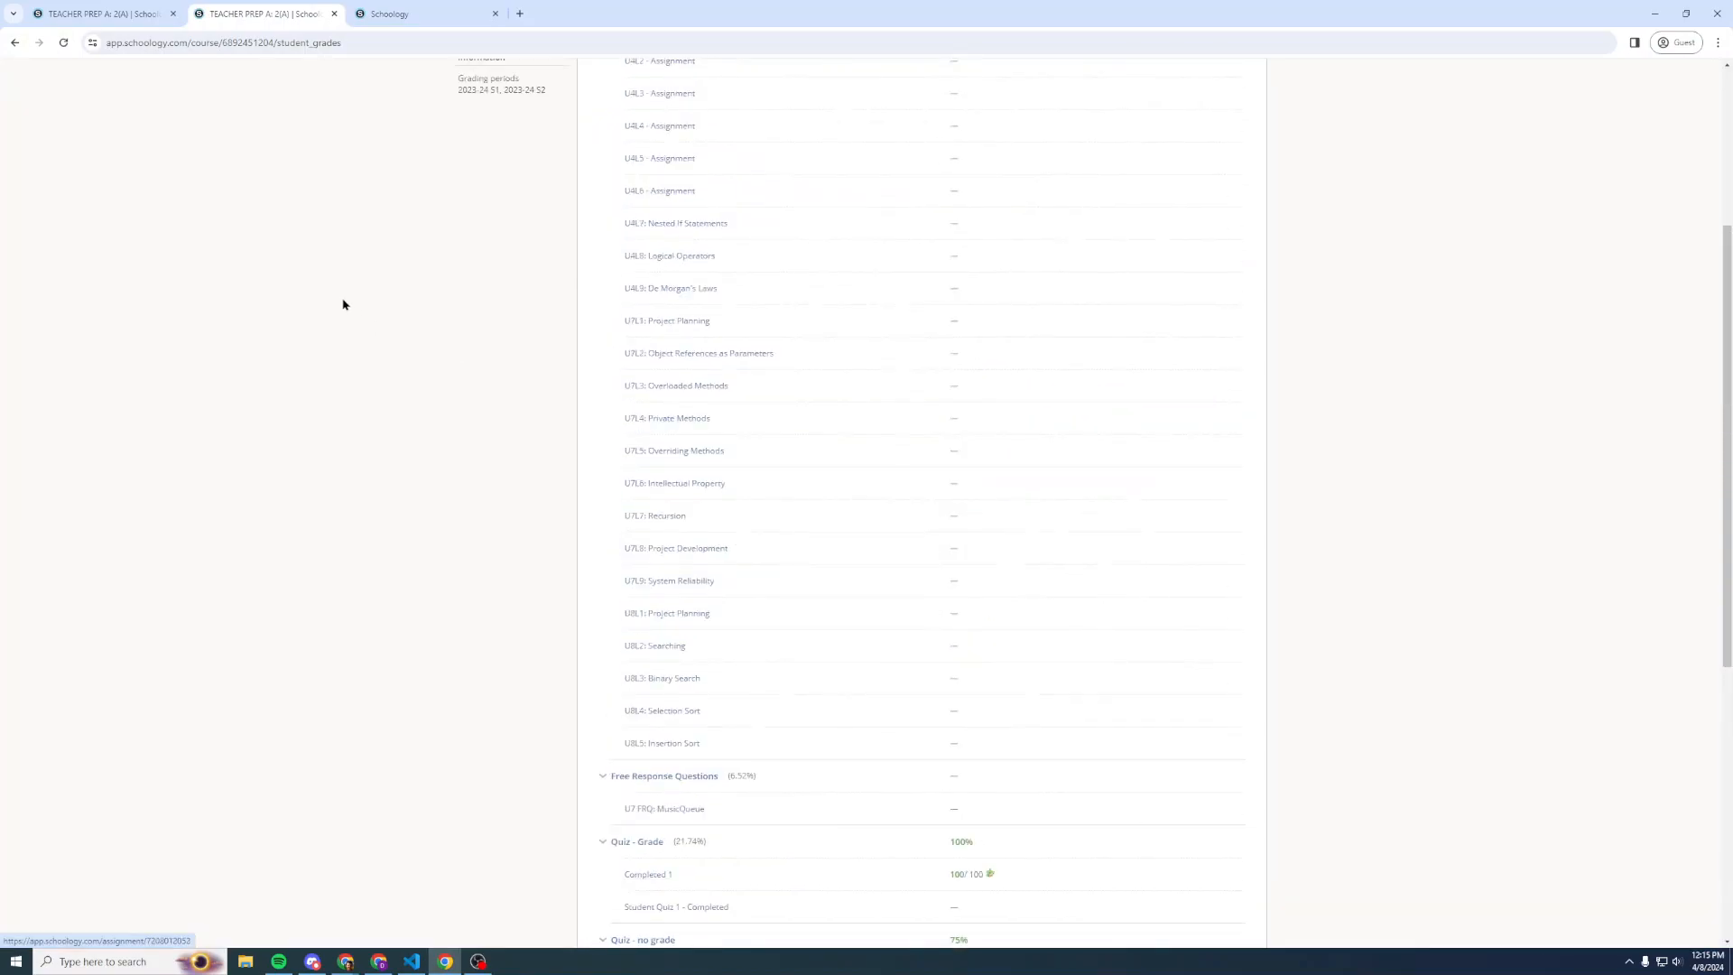
scroll(342, 305, "up", 4)
left_click(495, 253)
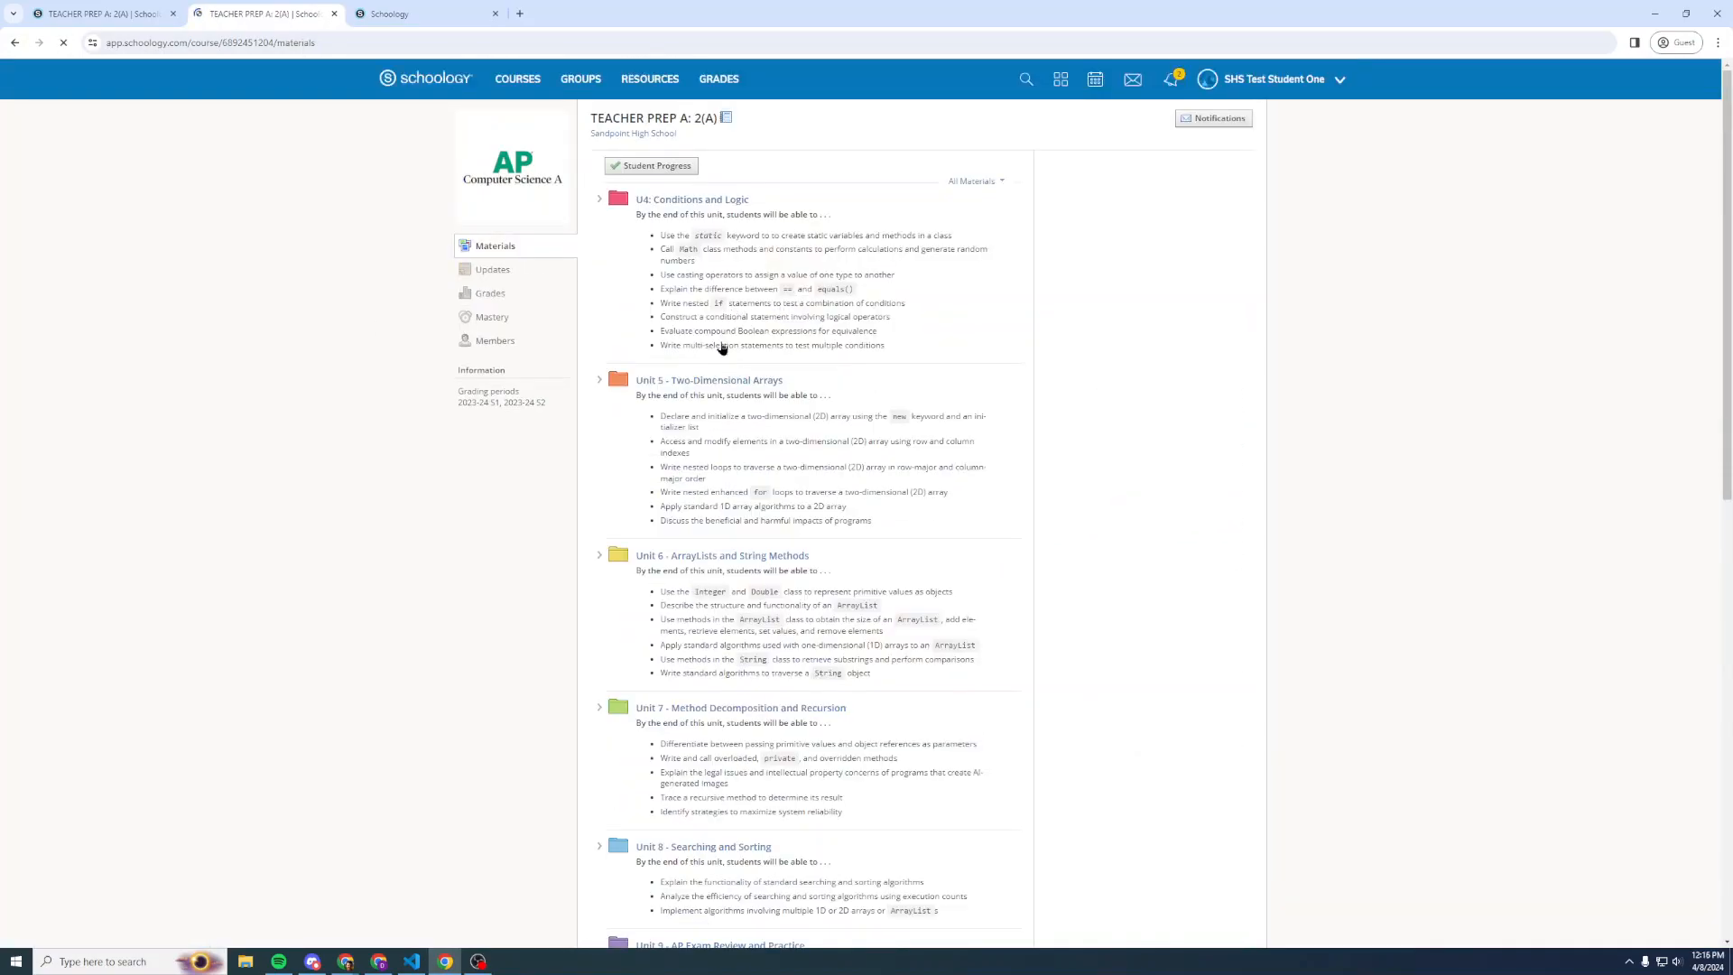
scroll(722, 352, "down", 12)
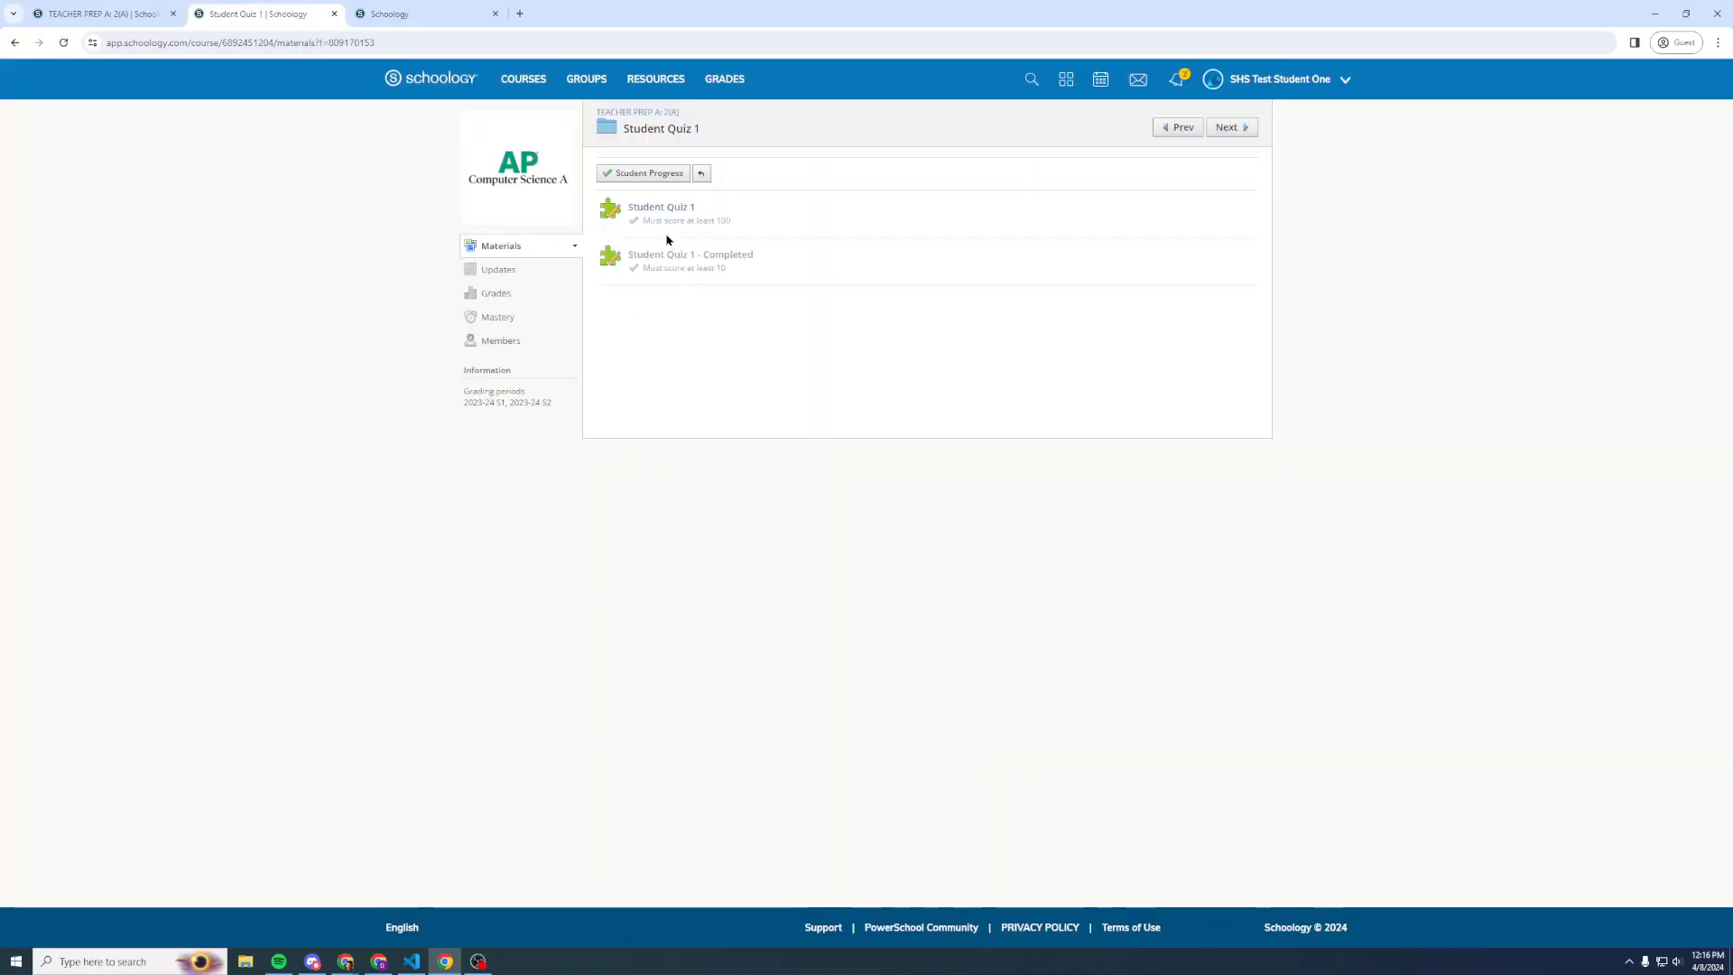
triple_click(727, 254)
left_click(782, 307)
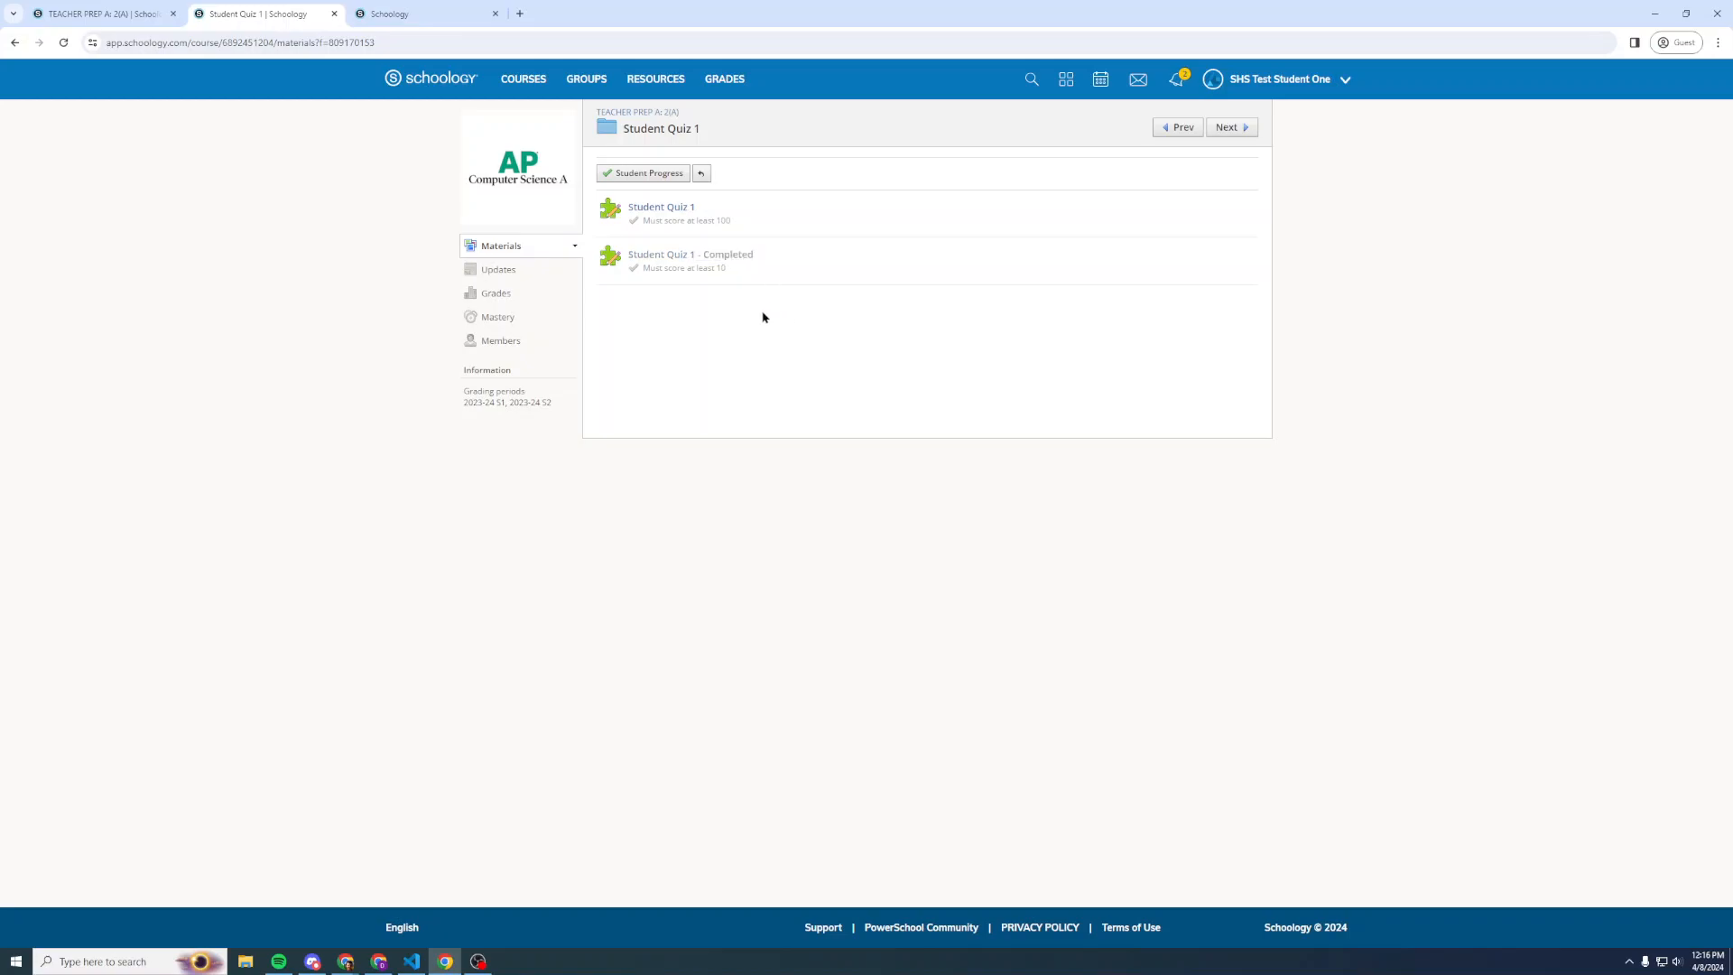
Submit a new Student Quiz 1 attempt answering True to both questions, and return to the Student Quiz 1 folder
left_click(677, 211)
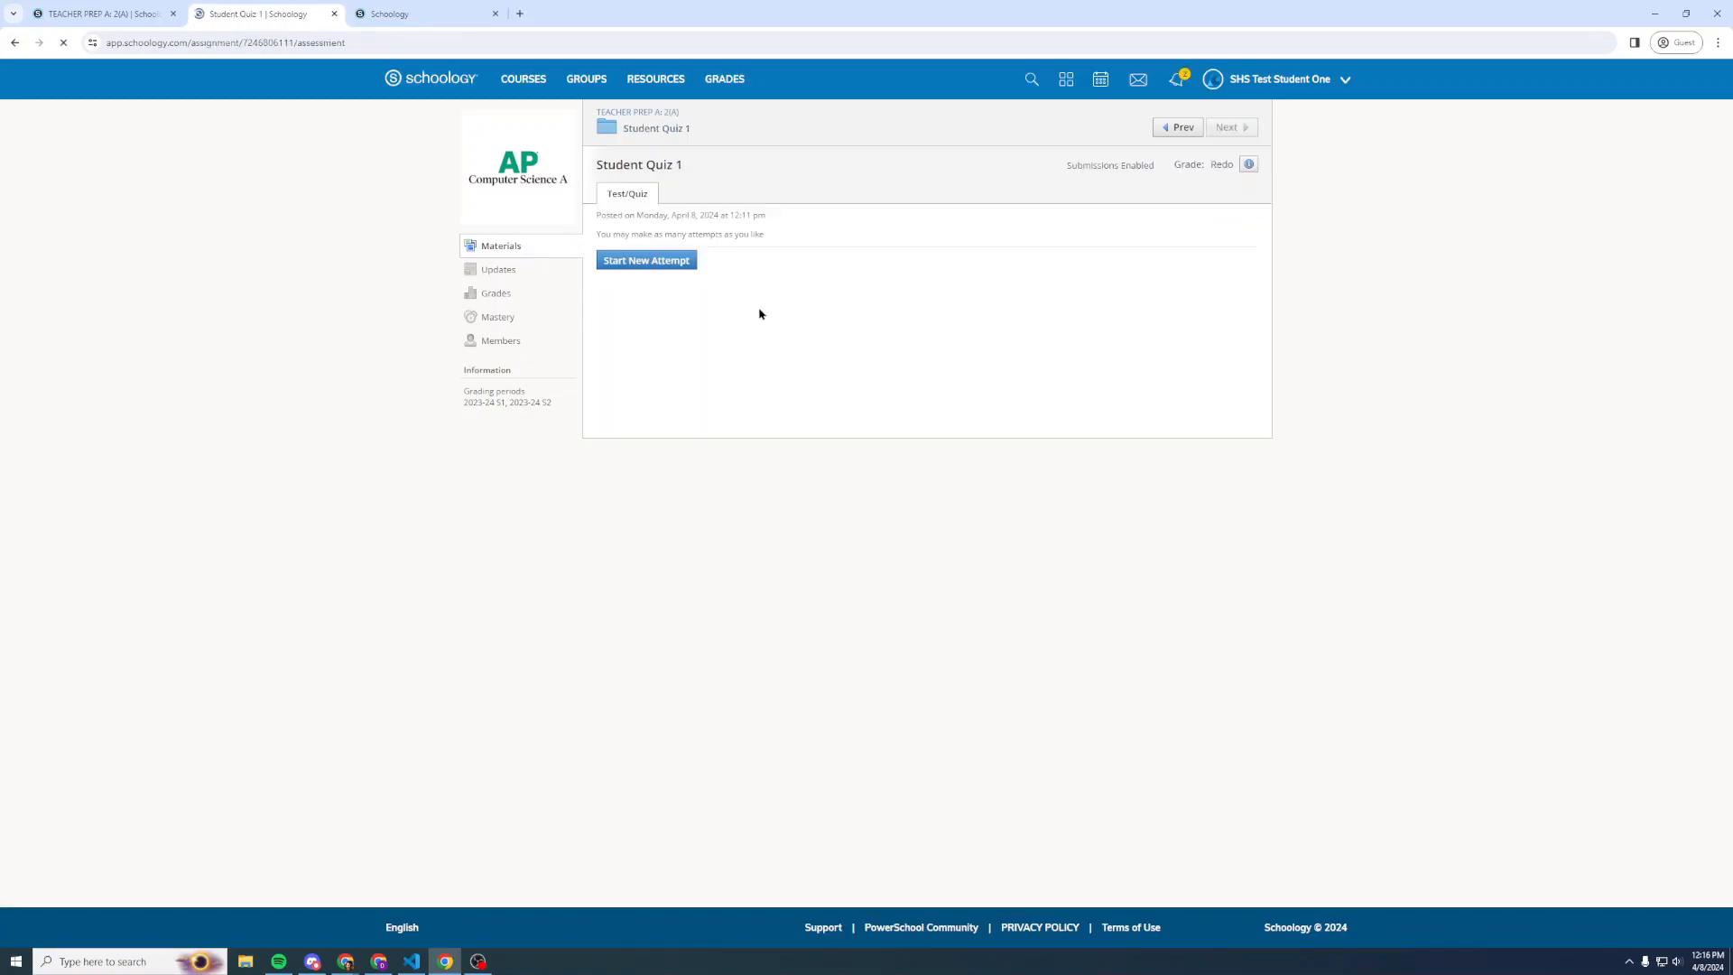
left_click(680, 267)
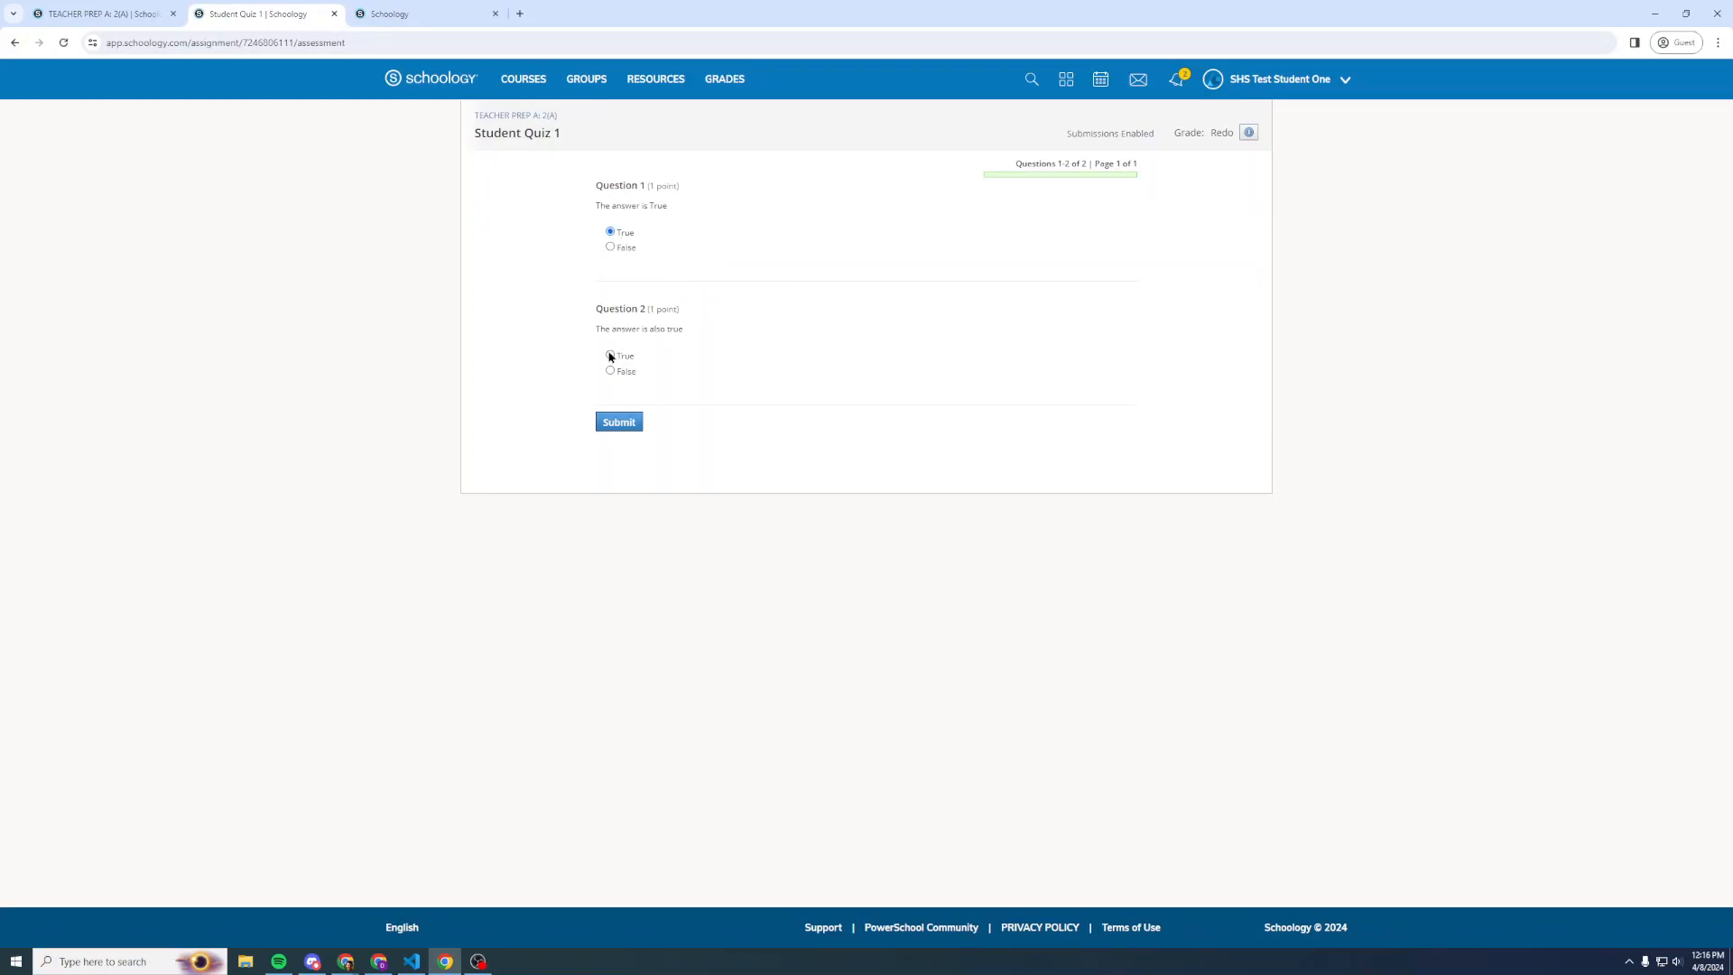
left_click(619, 429)
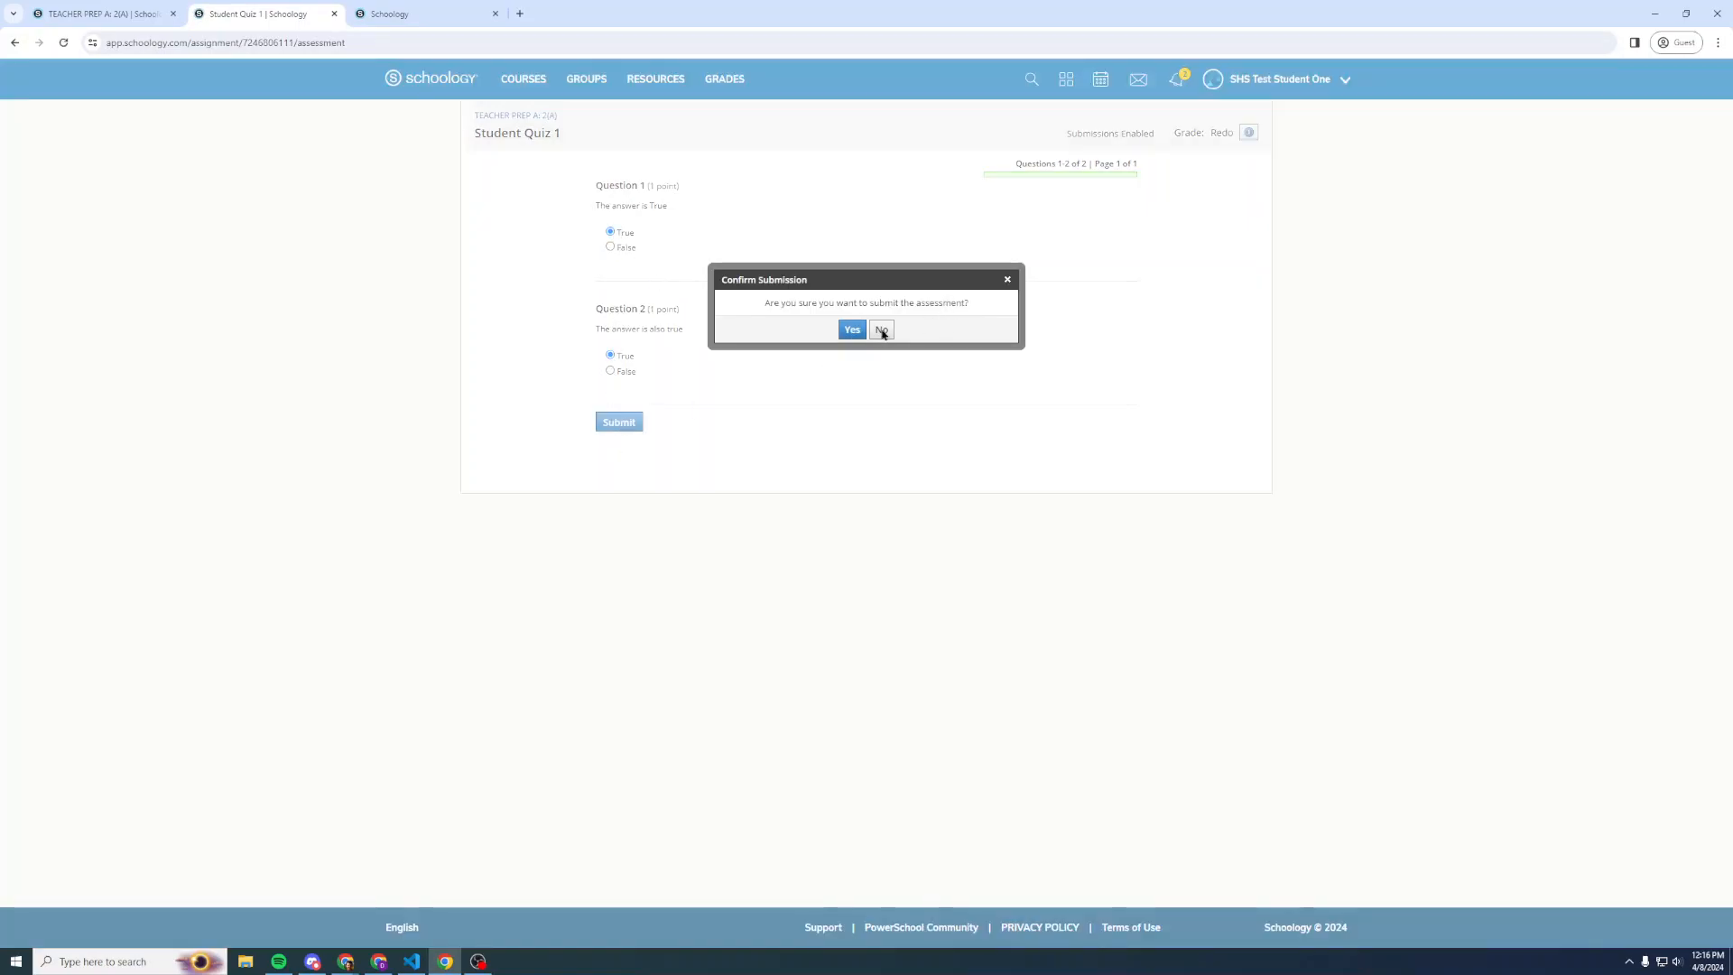
left_click(854, 331)
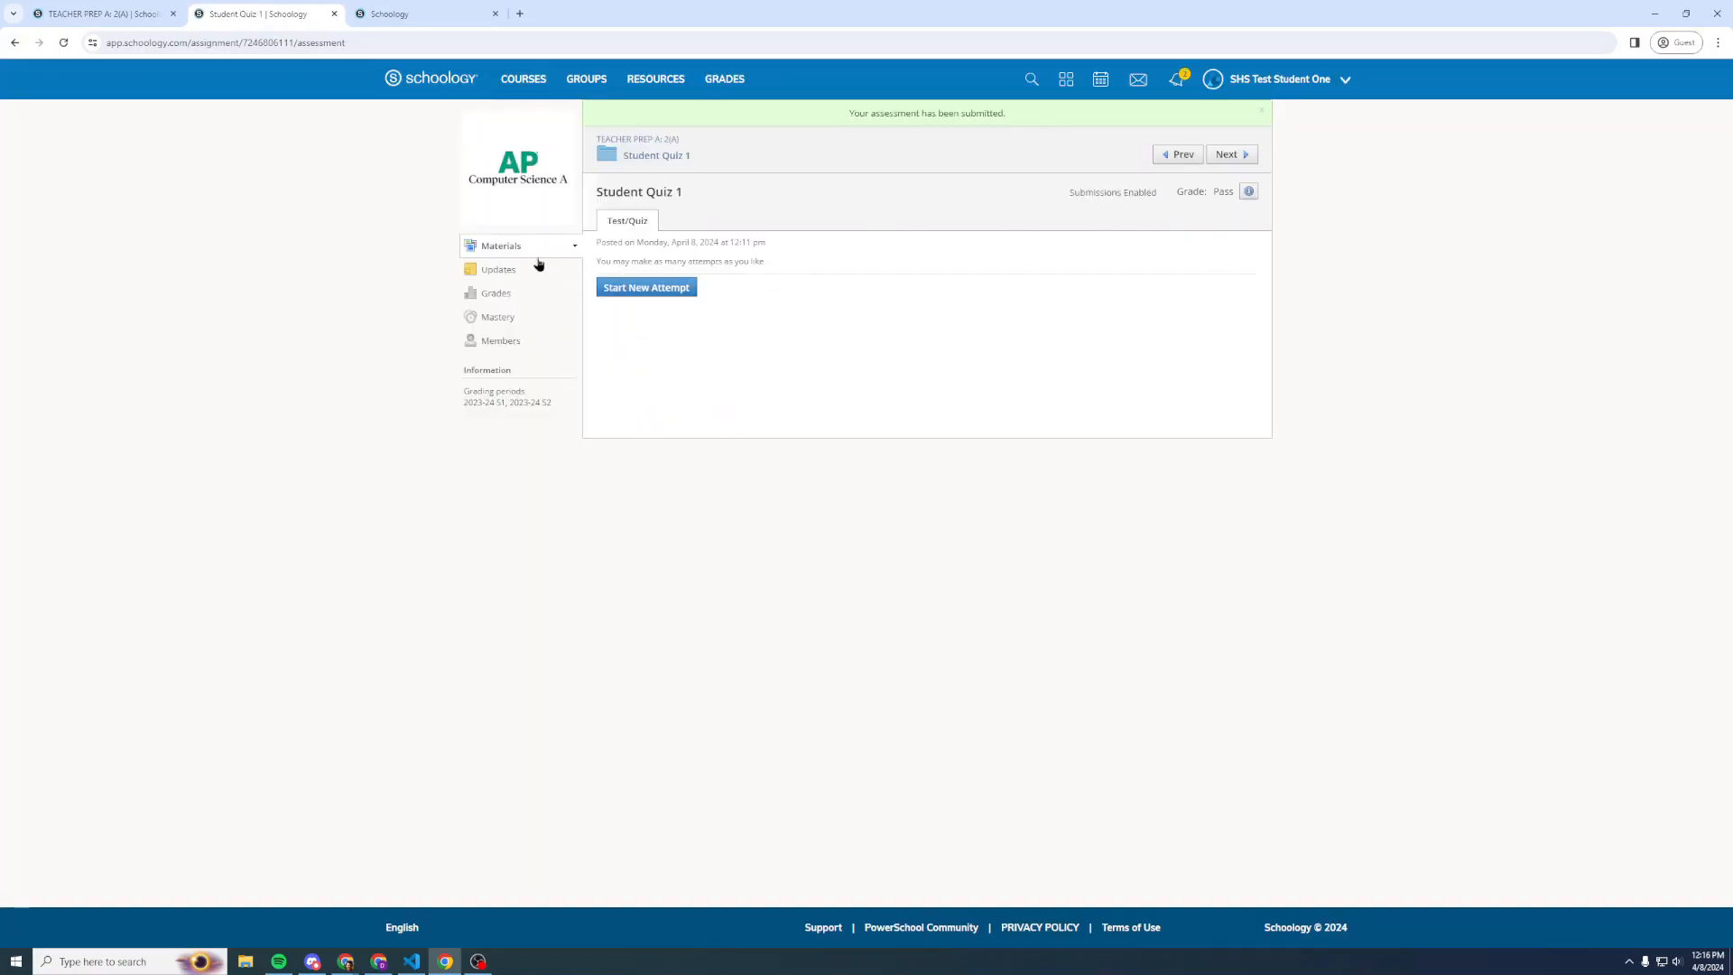
left_click(656, 155)
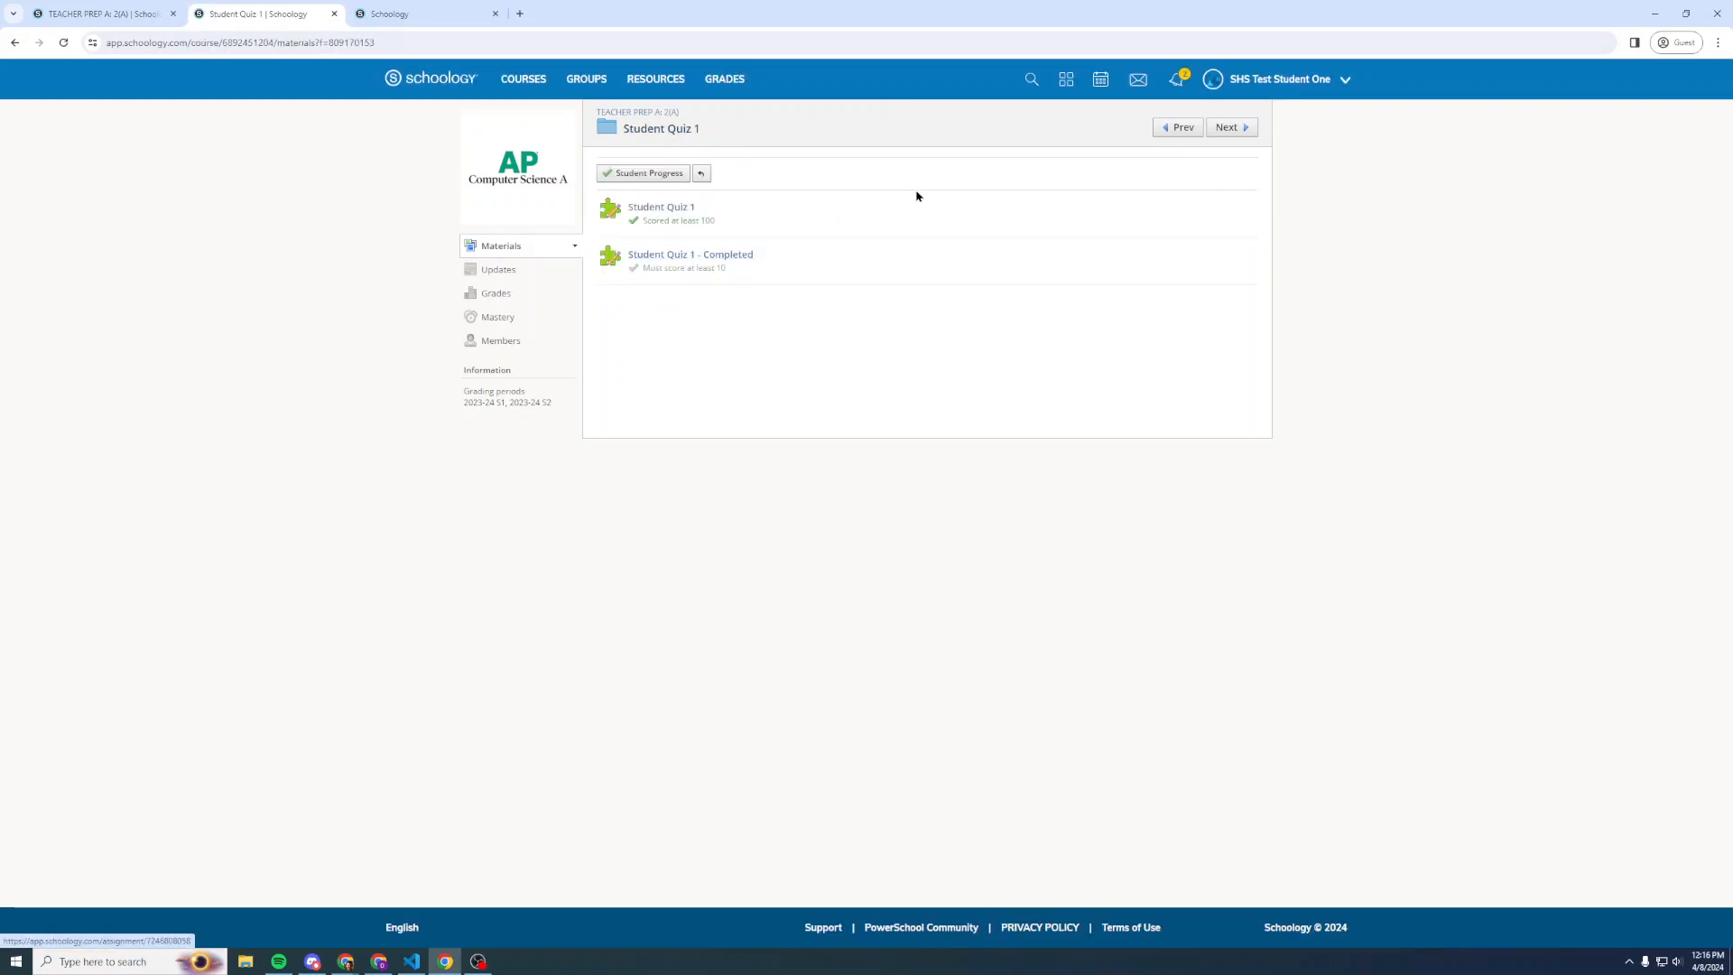
Open Student Quiz 1 - Completed and submit an attempt answering True to the question "I scored 100"
left_click(700, 262)
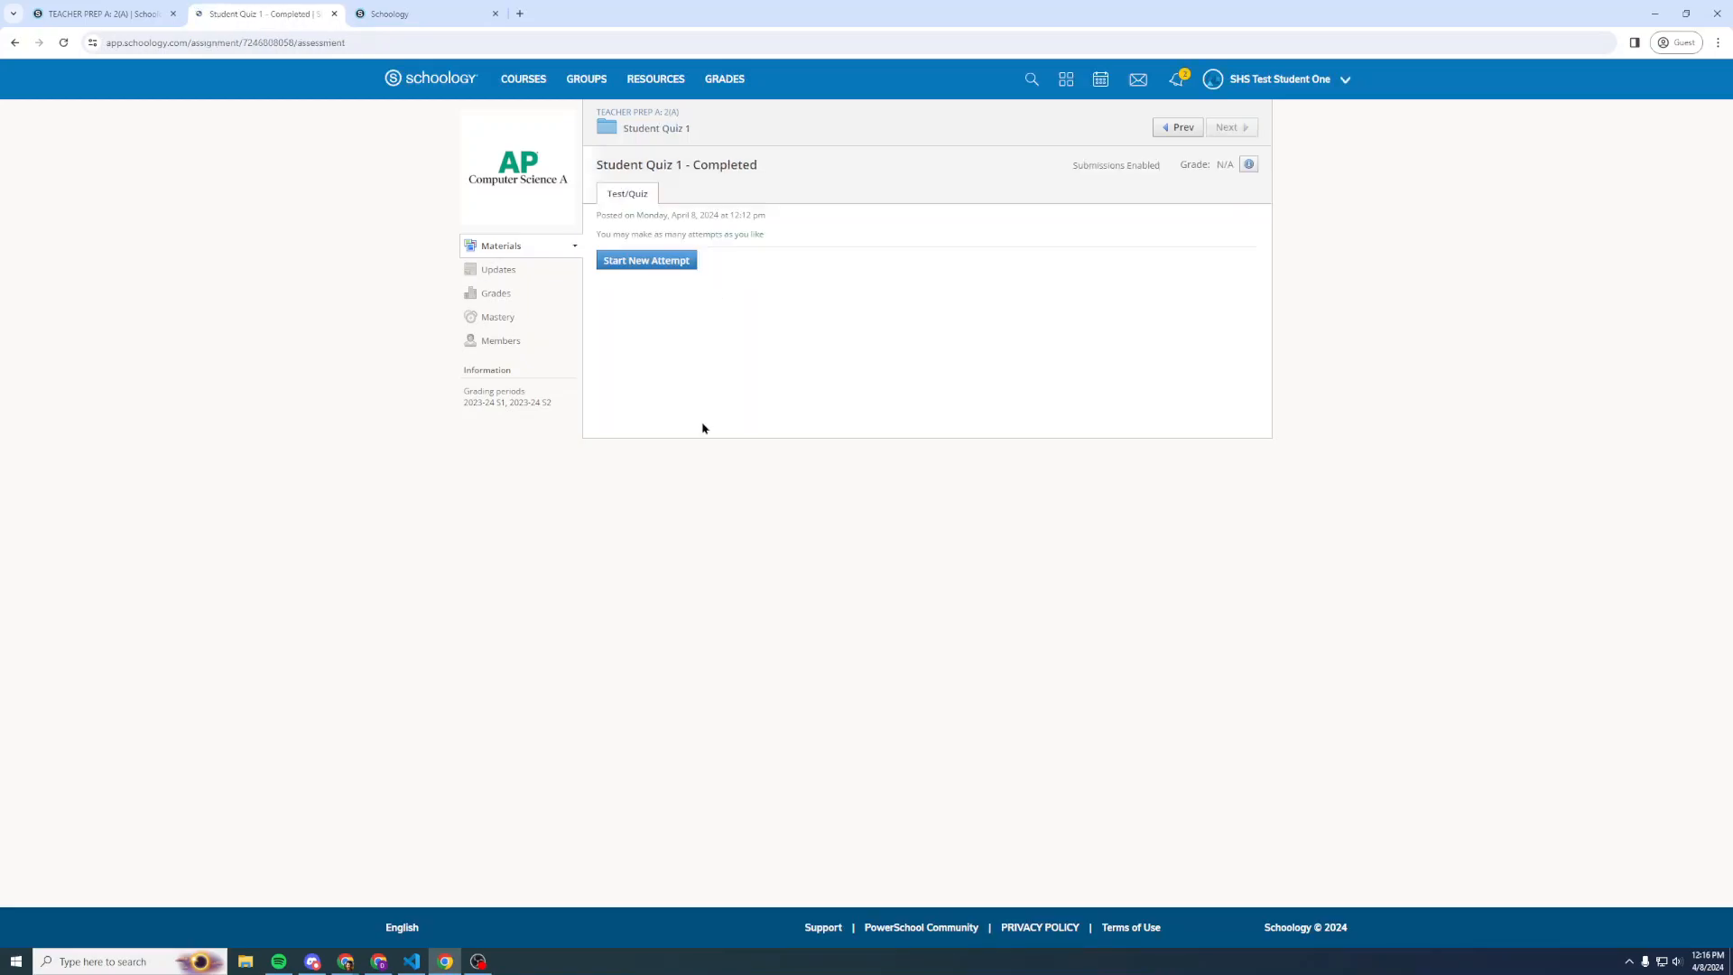
left_click(653, 260)
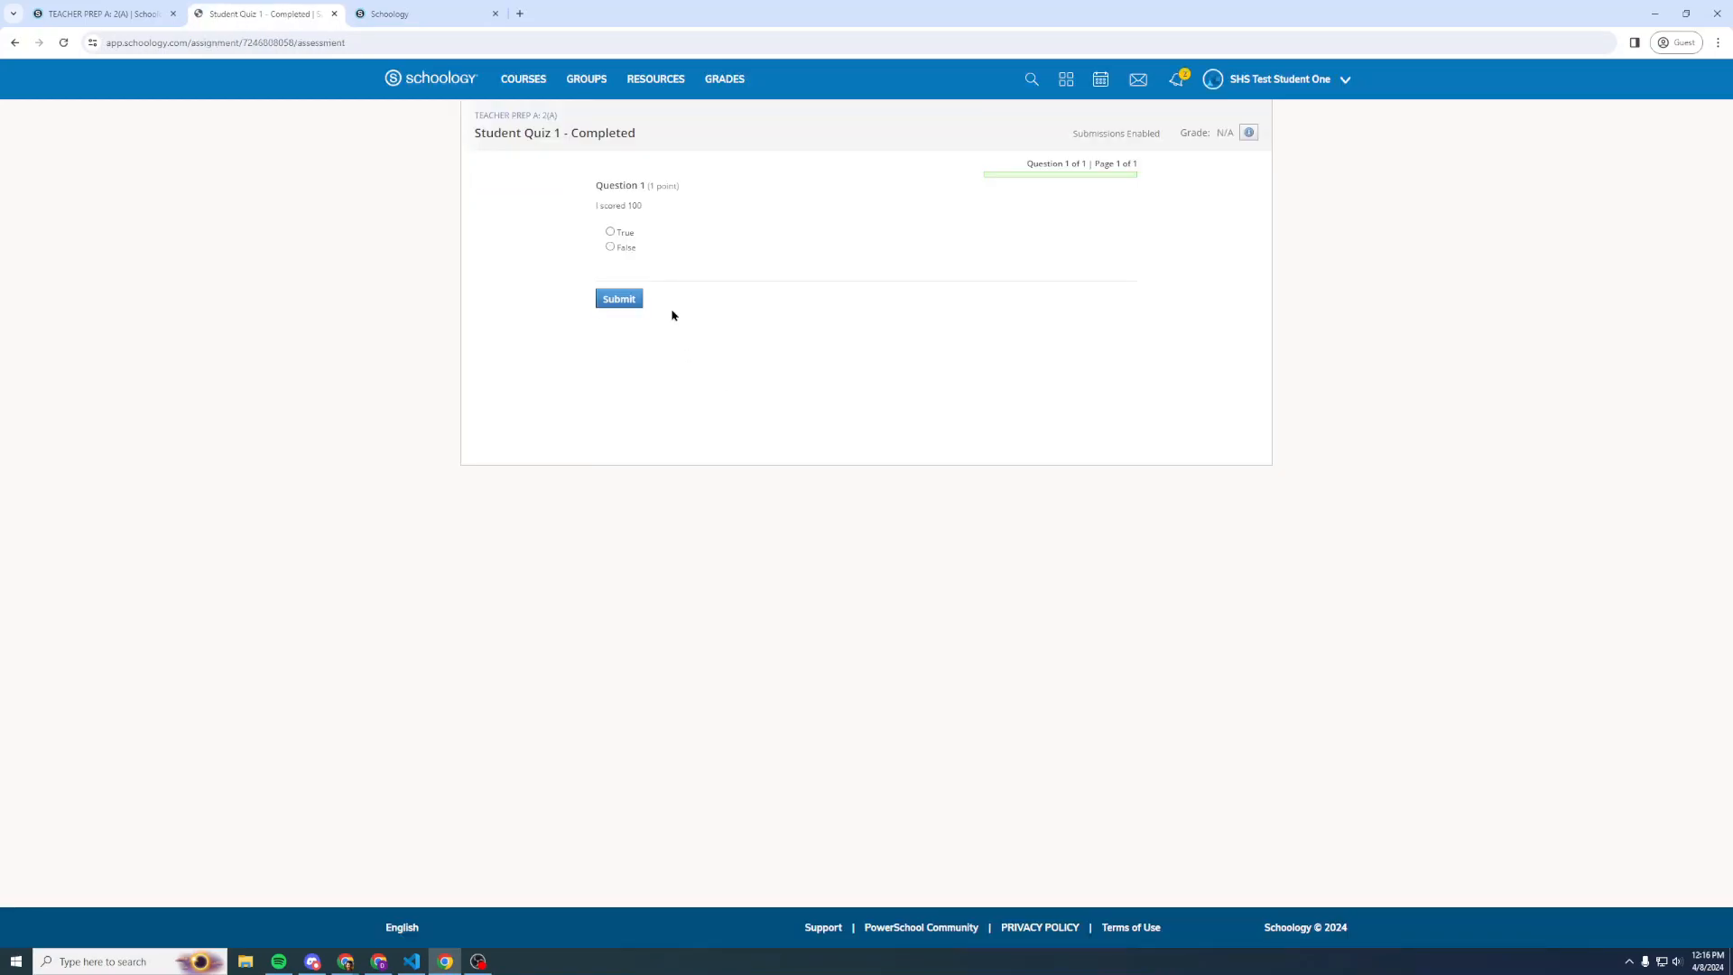
left_click(628, 298)
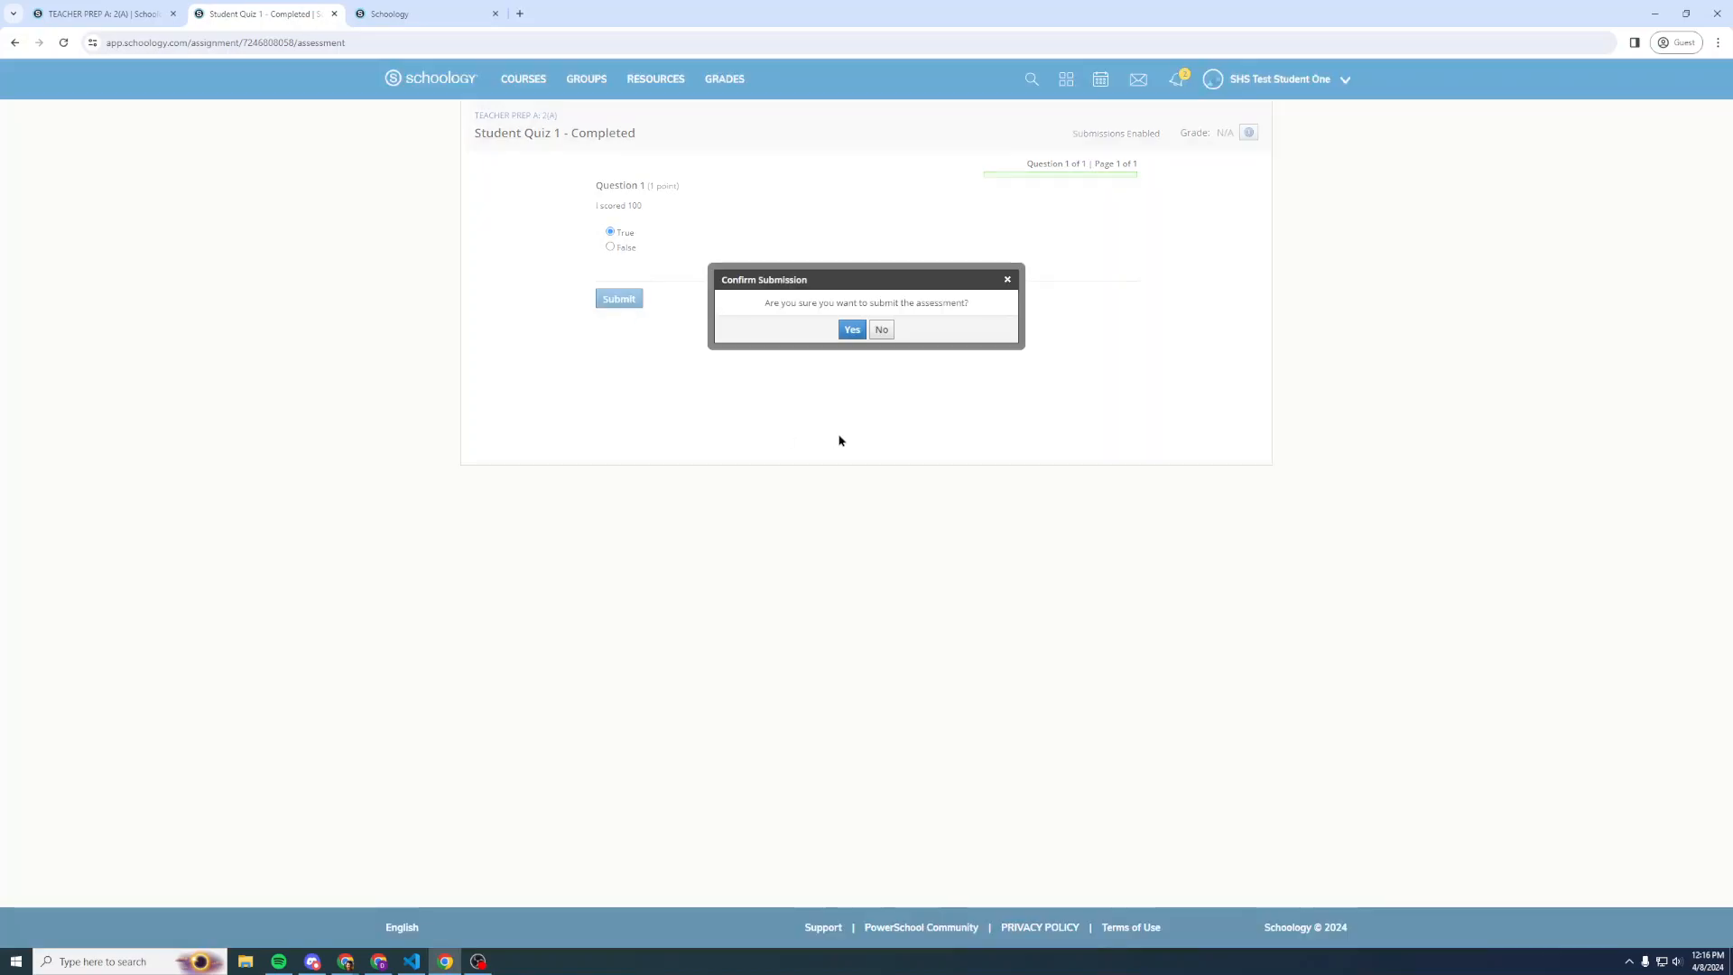
left_click(851, 329)
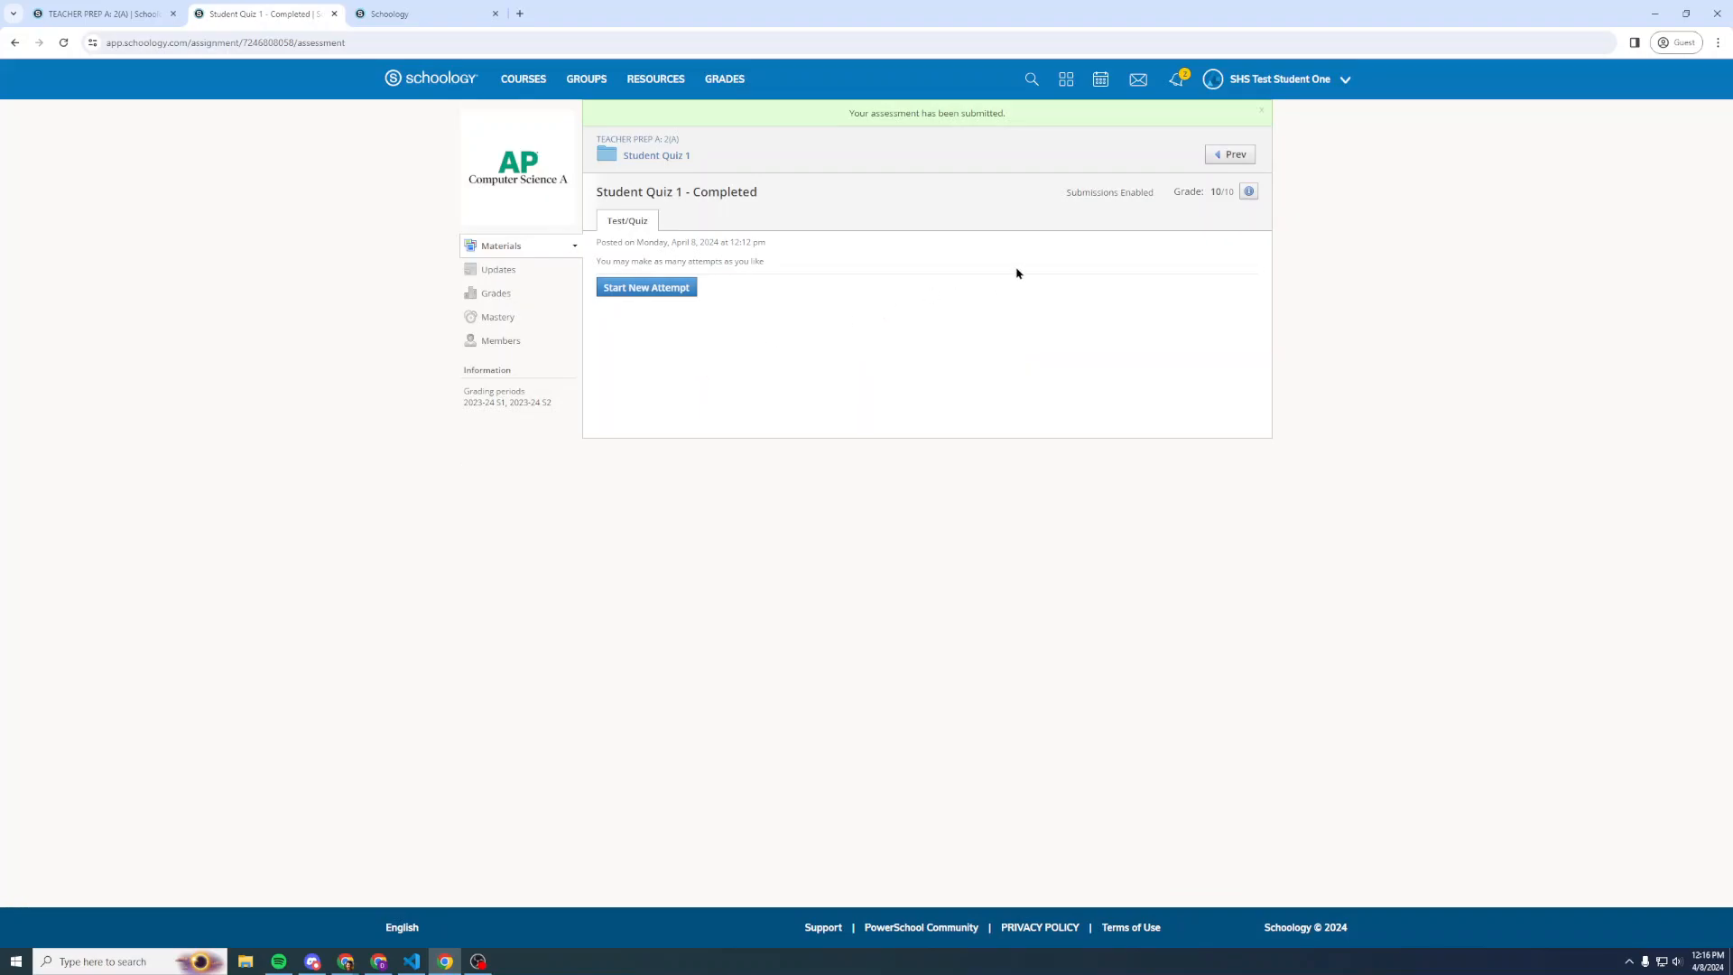
Check the student's notifications, and review the course materials' completion status before reopening the Student Quiz 1 folder
left_click(1177, 80)
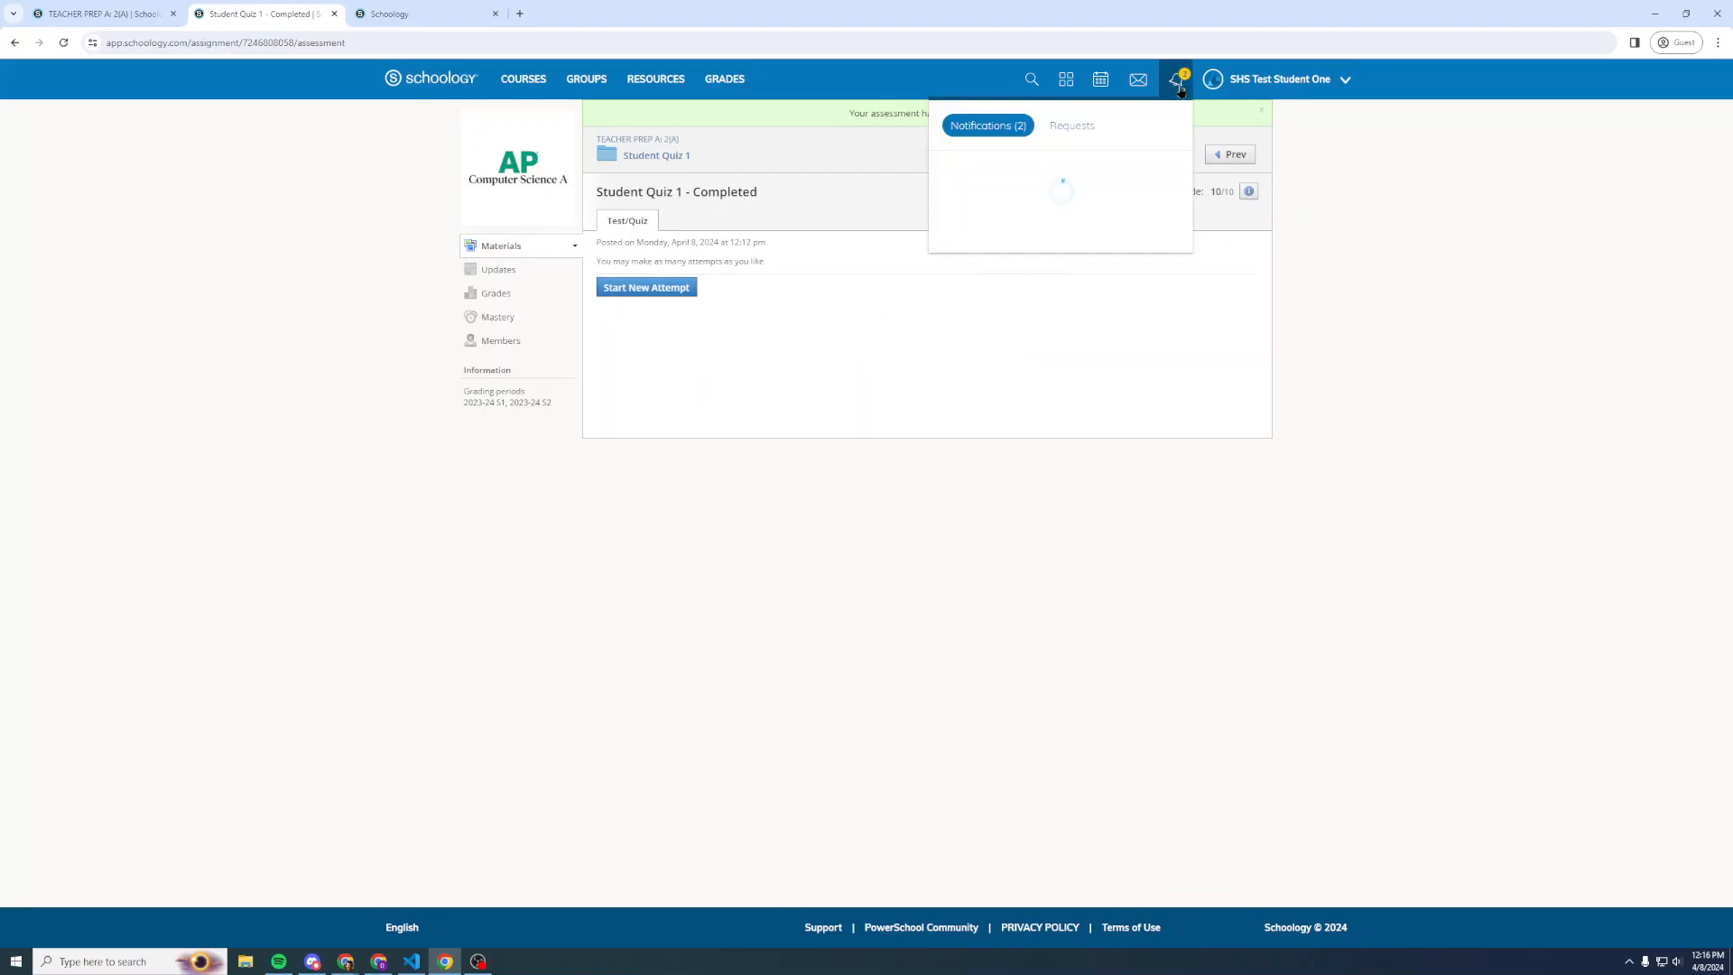
left_click(1178, 83)
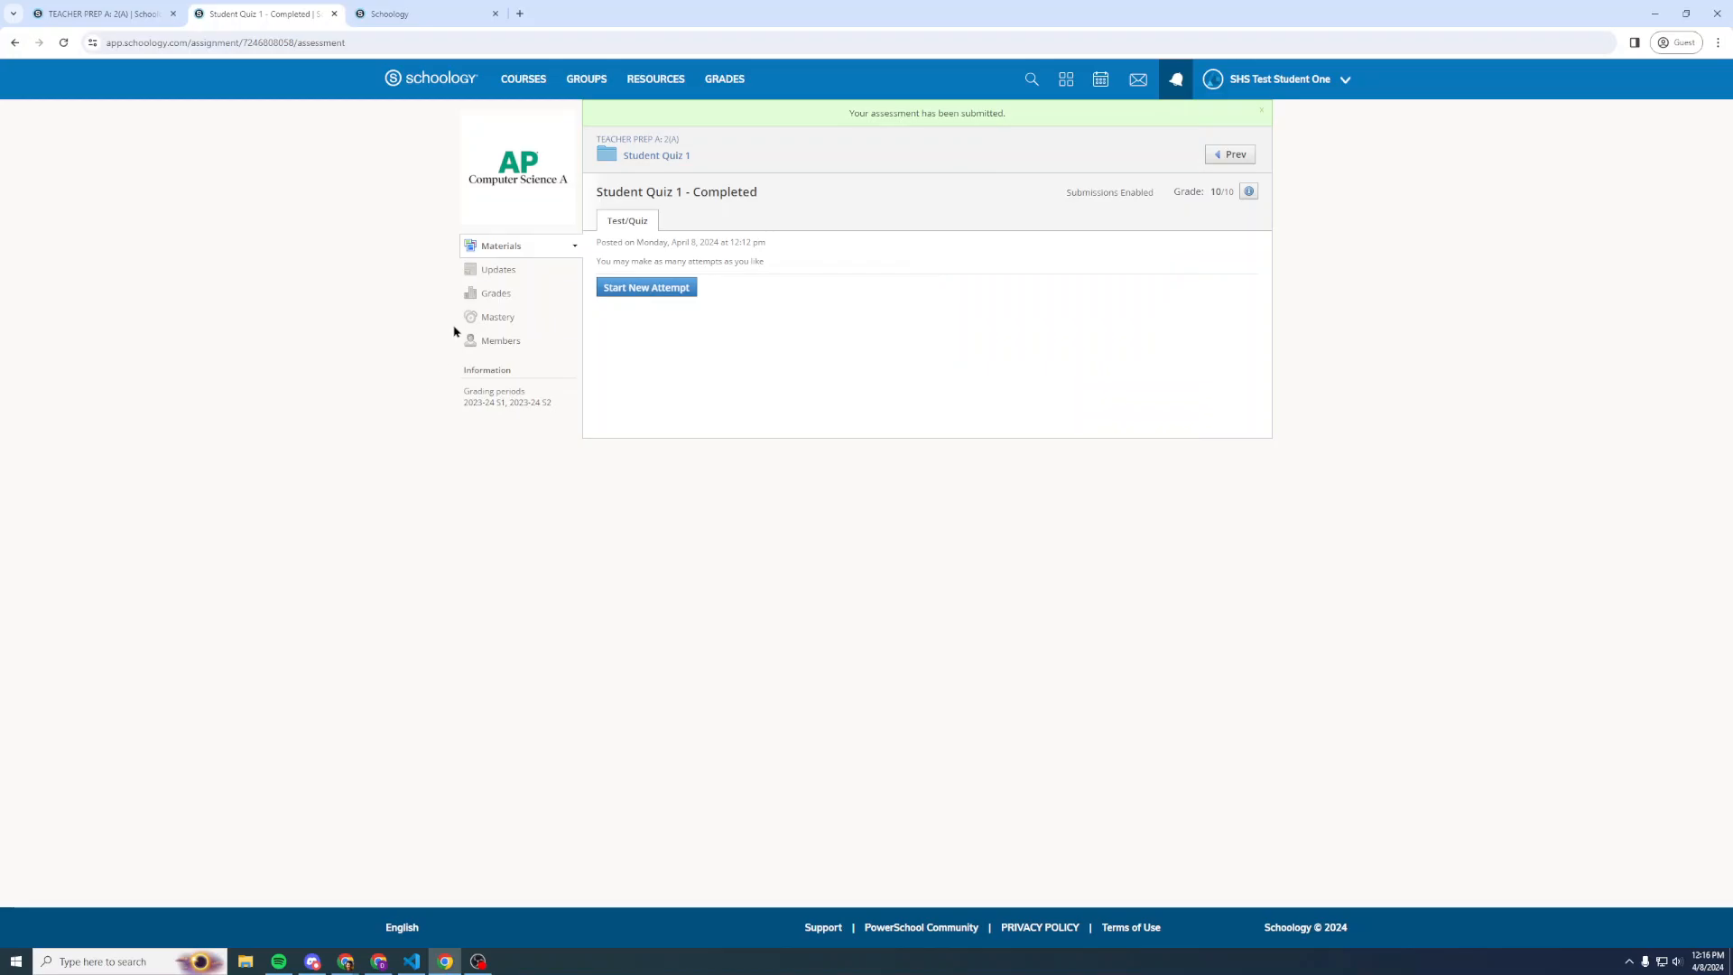
left_click(508, 255)
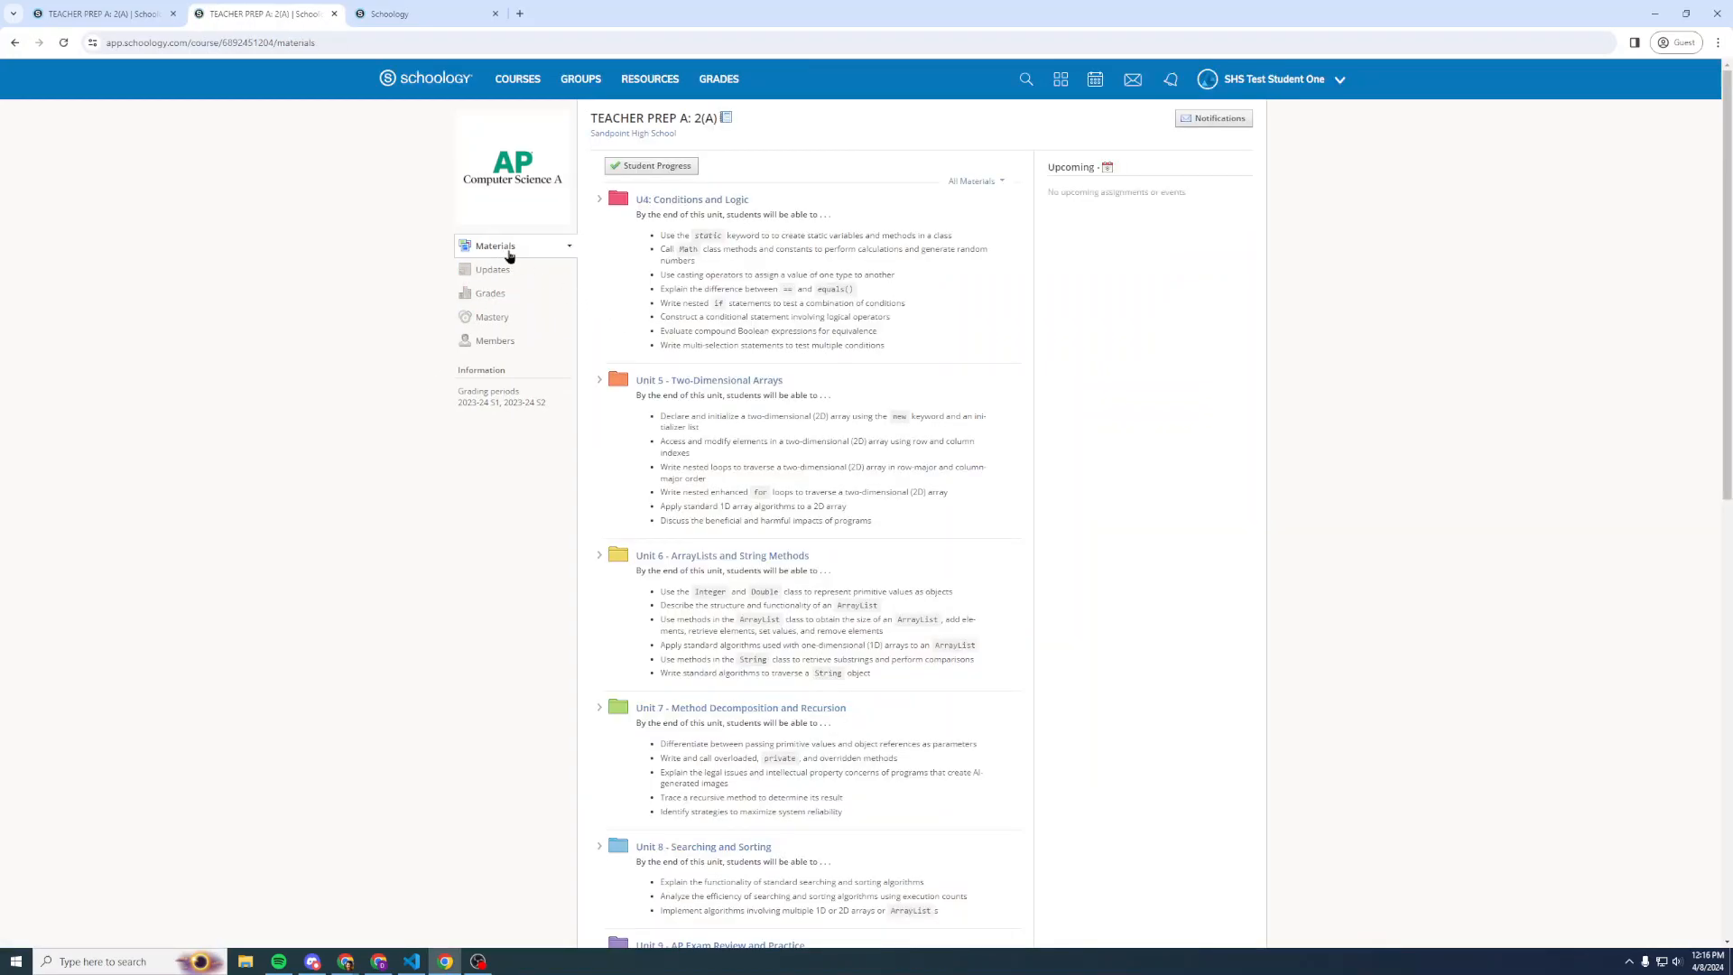
scroll(638, 279, "down", 10)
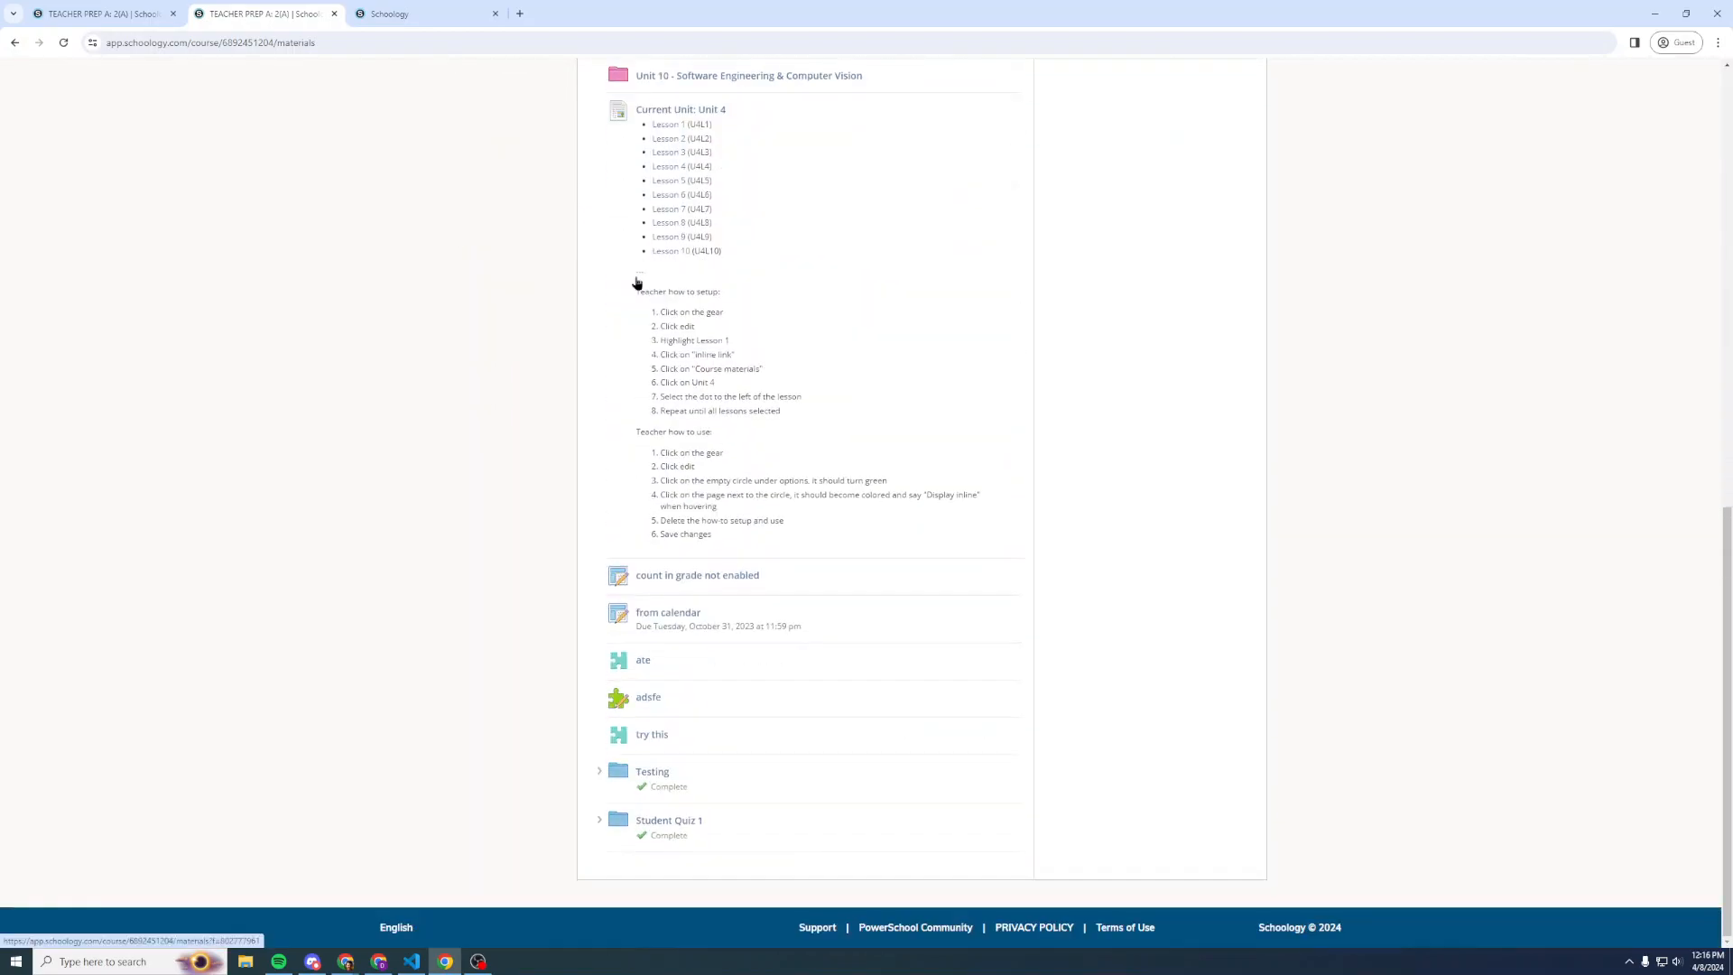
left_click(682, 825)
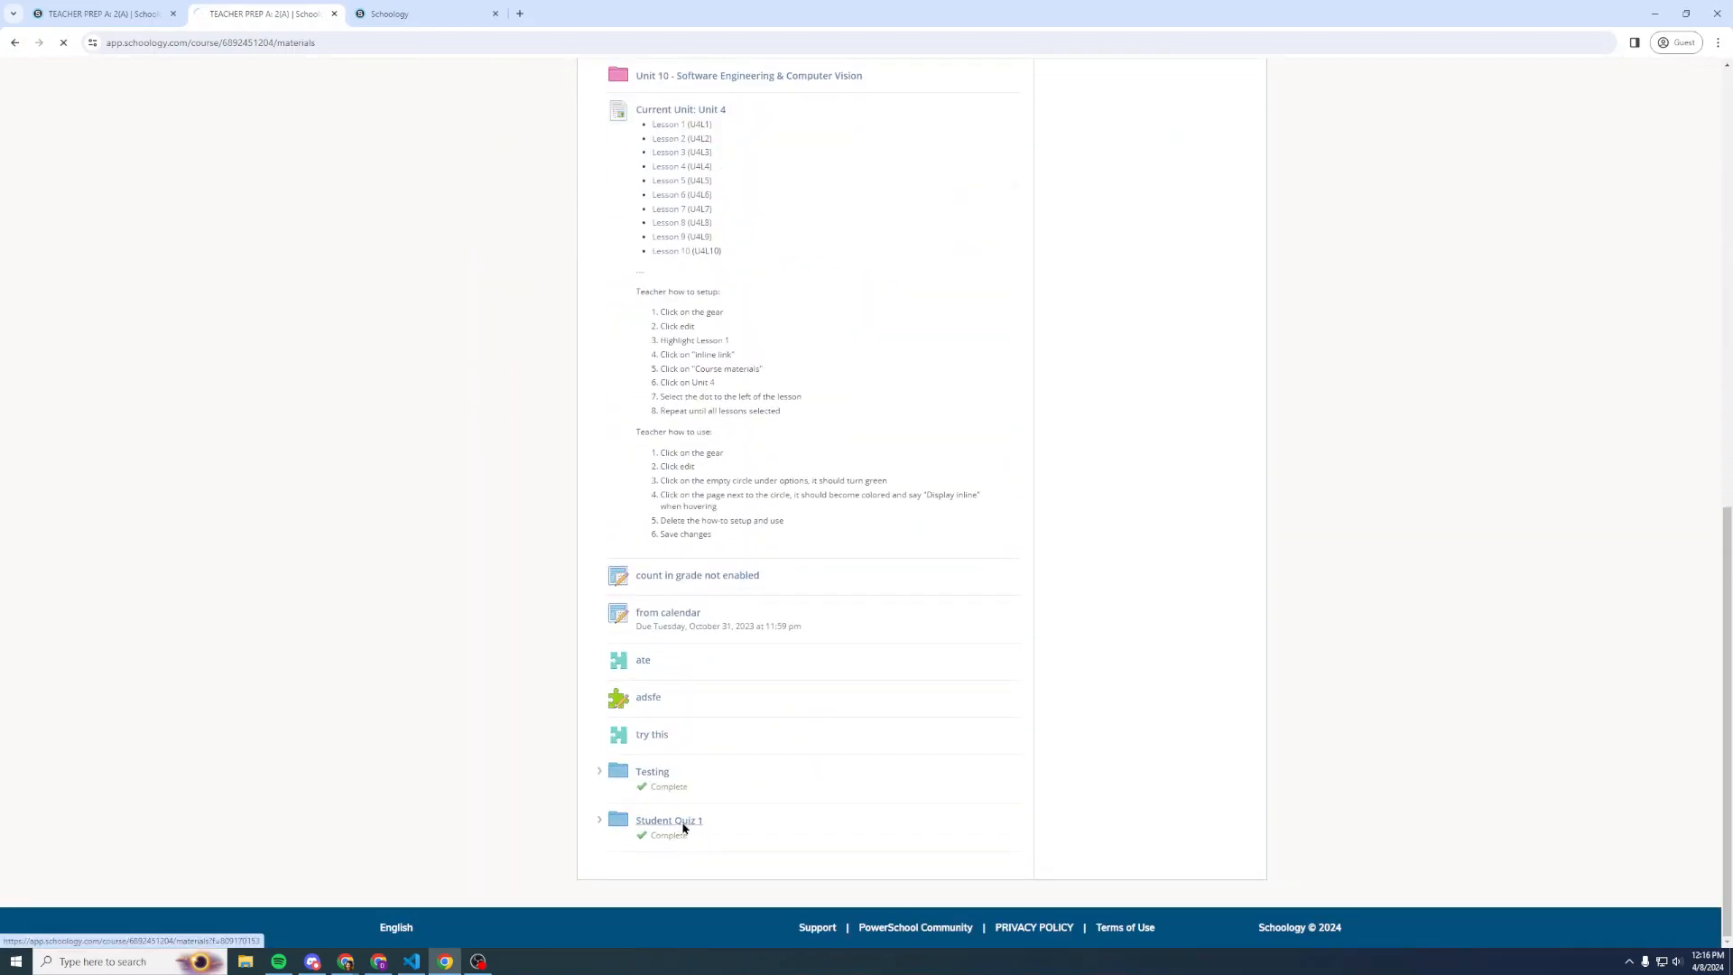